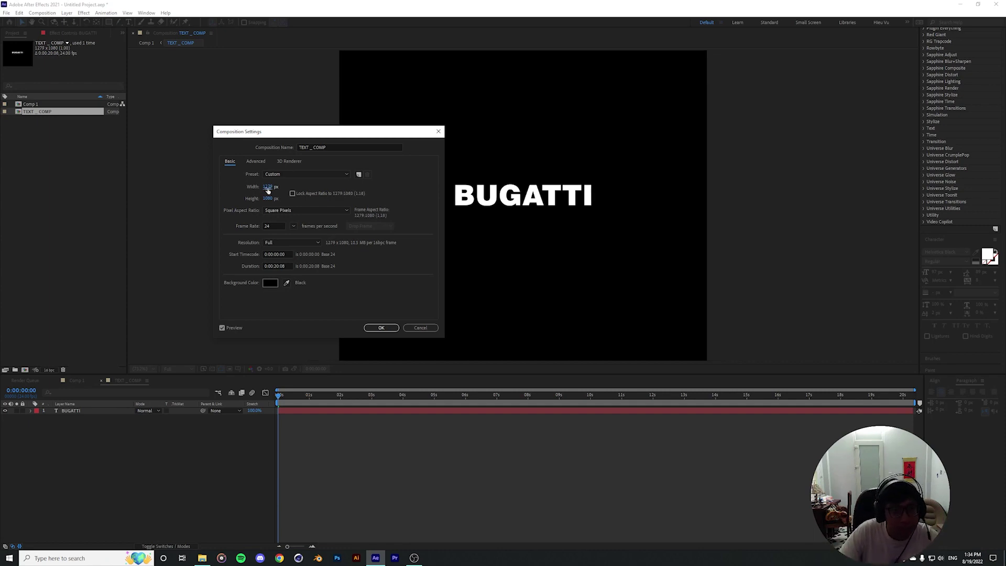
- Reduce the TEXT _ COMP composition size to 610 px wide and 155 px high so it frames the text
left_click_drag(289, 134, 213, 130)
left_click_drag(190, 183, 0, 207)
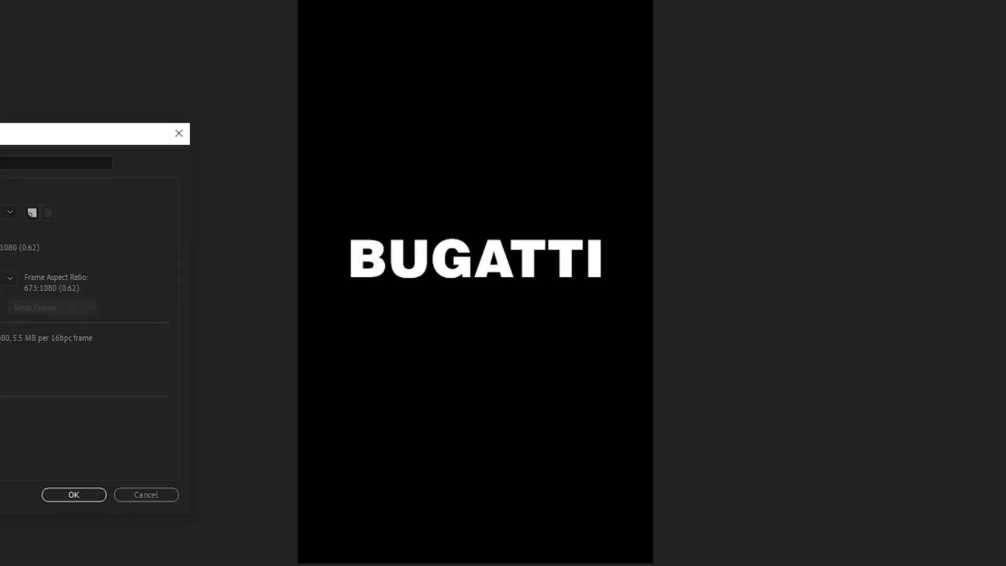
left_click_drag(189, 194, 98, 197)
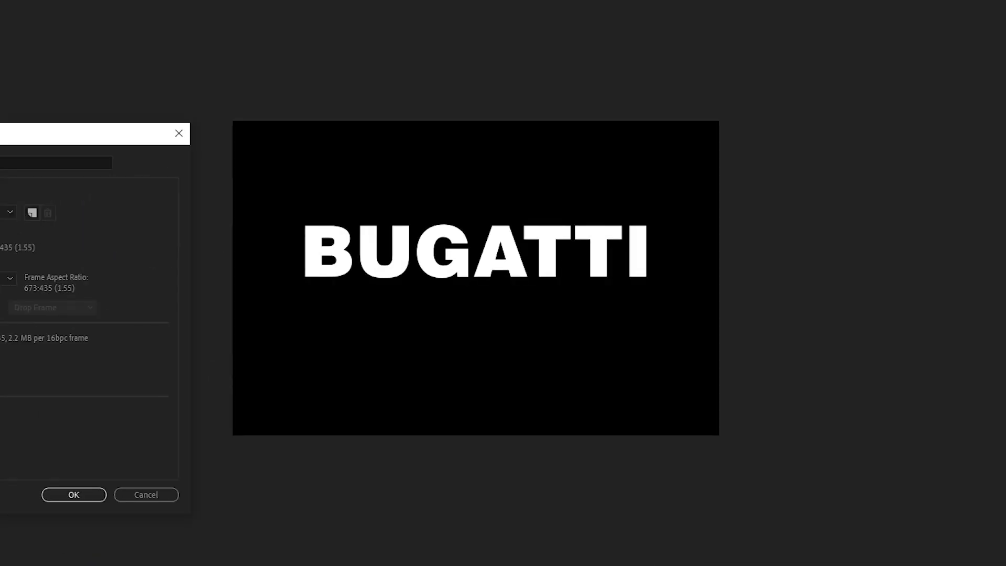
left_click_drag(191, 194, 82, 198)
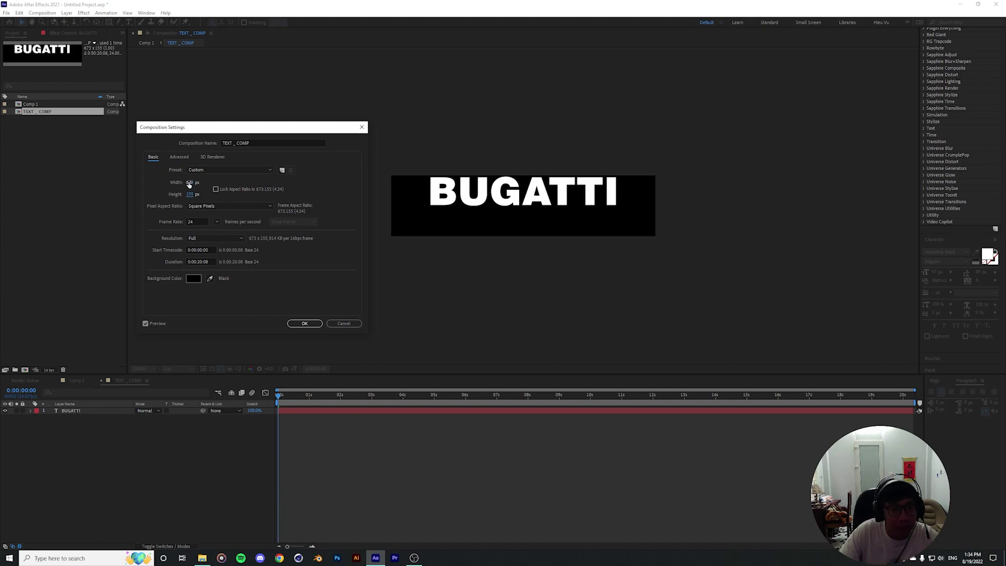
left_click_drag(182, 182, 183, 186)
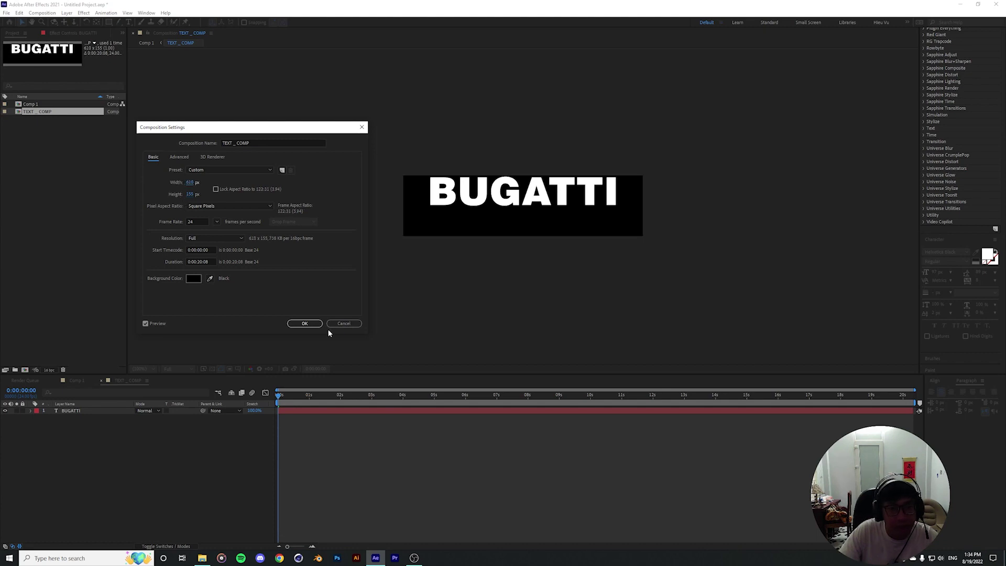
left_click(304, 323)
- Move the BUGATTI text layer down to the vertical centre of the TEXT _ COMP frame
left_click(502, 193)
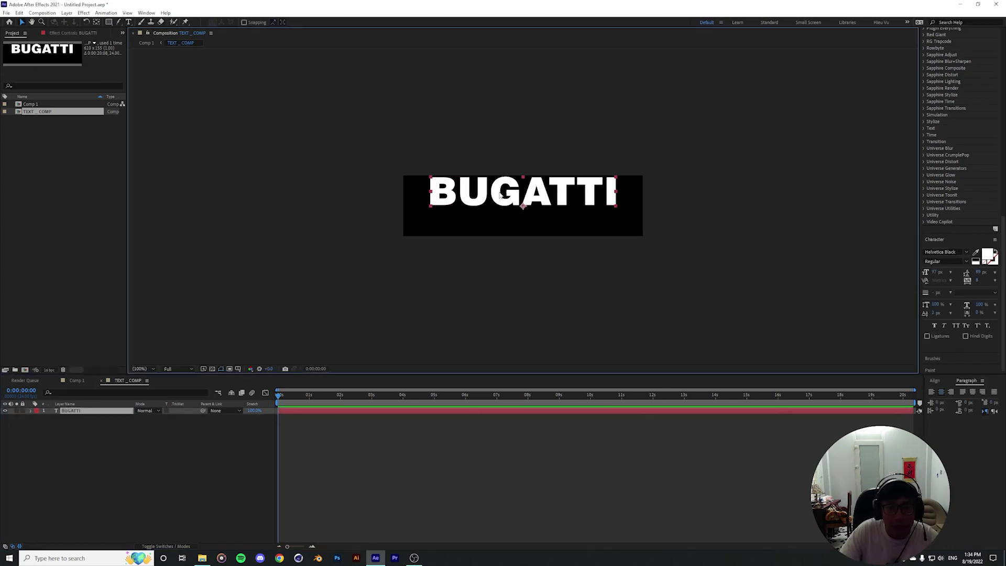
left_click_drag(540, 198, 540, 210)
scroll(478, 215, "up", 2)
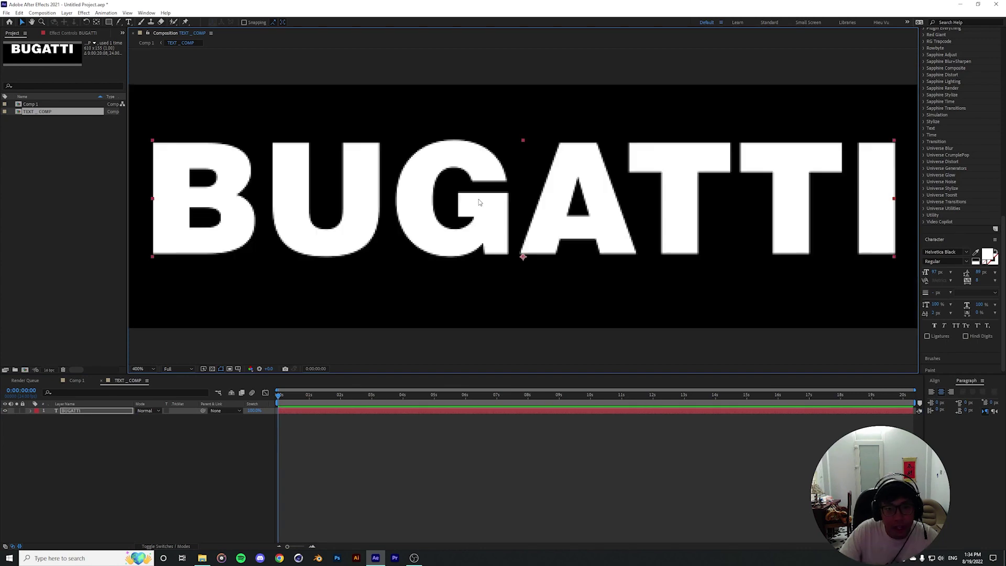
scroll(479, 204, "down", 1)
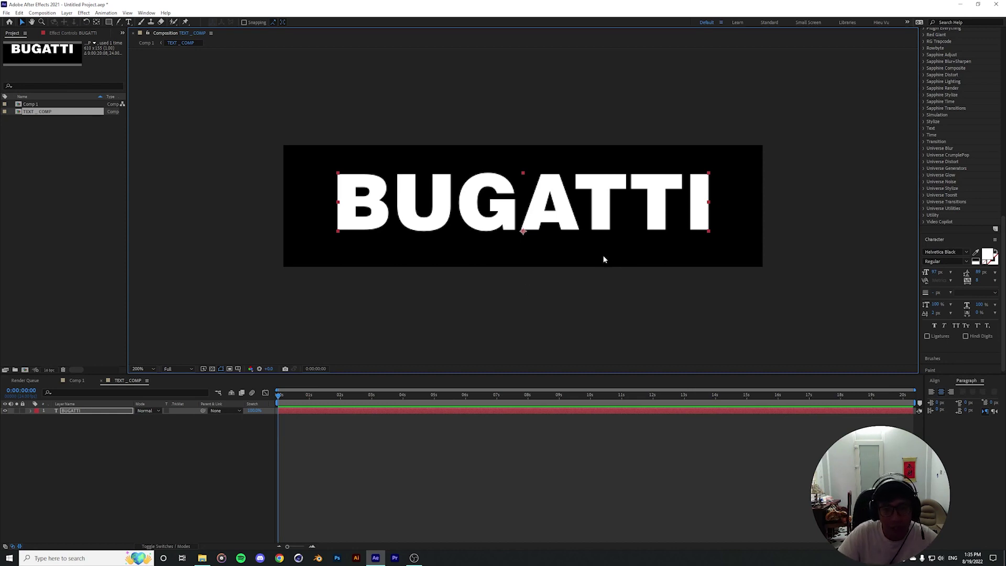
key("shift+Down")
key("Down")
key("Down")
key("Down")
key("Down")
key("Down")
key("Down")
key("Down")
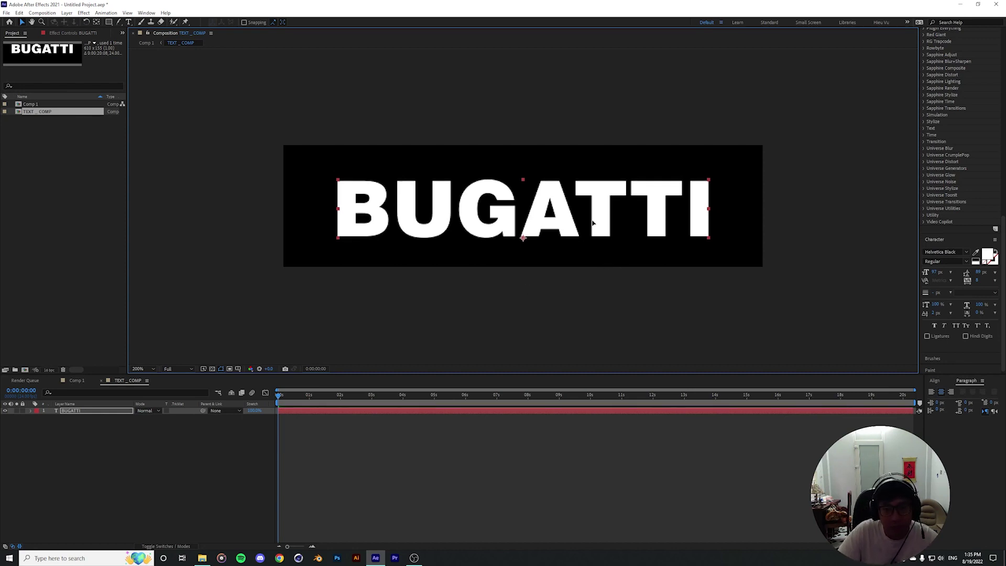
- Tighten the TEXT _ COMP composition around the text to 573 px wide and 123 px high
key("ctrl+k")
left_click_drag(193, 183, 174, 196)
left_click(304, 323)
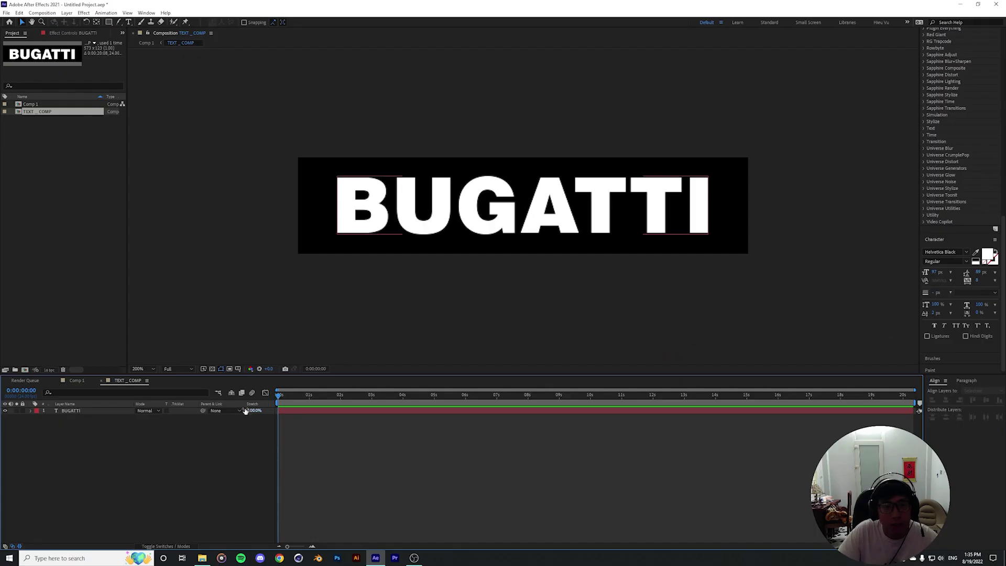
left_click(284, 434)
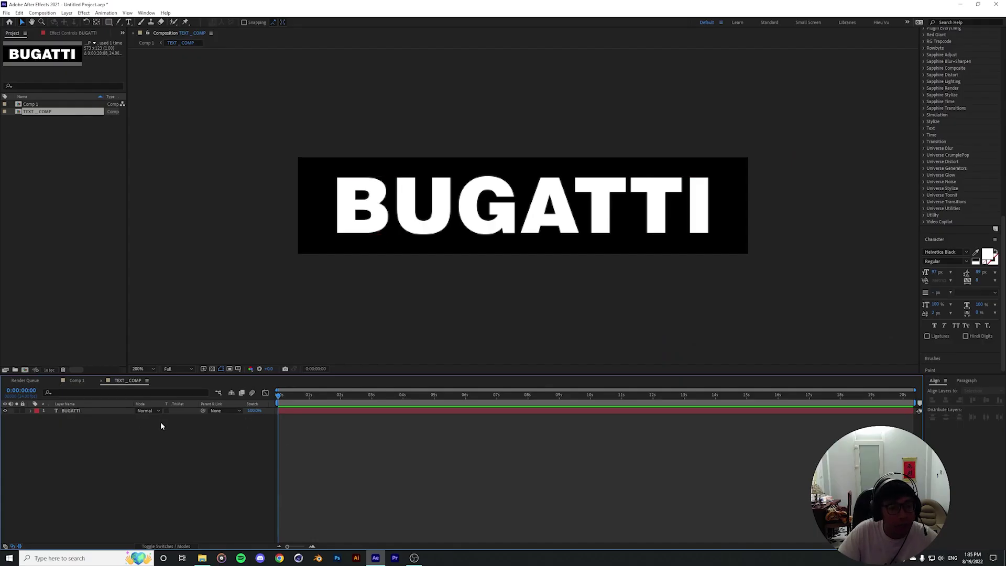
- Find the Motion Tile effect and apply it to the TEXT _ COMP layer in Comp 1
left_click(74, 382)
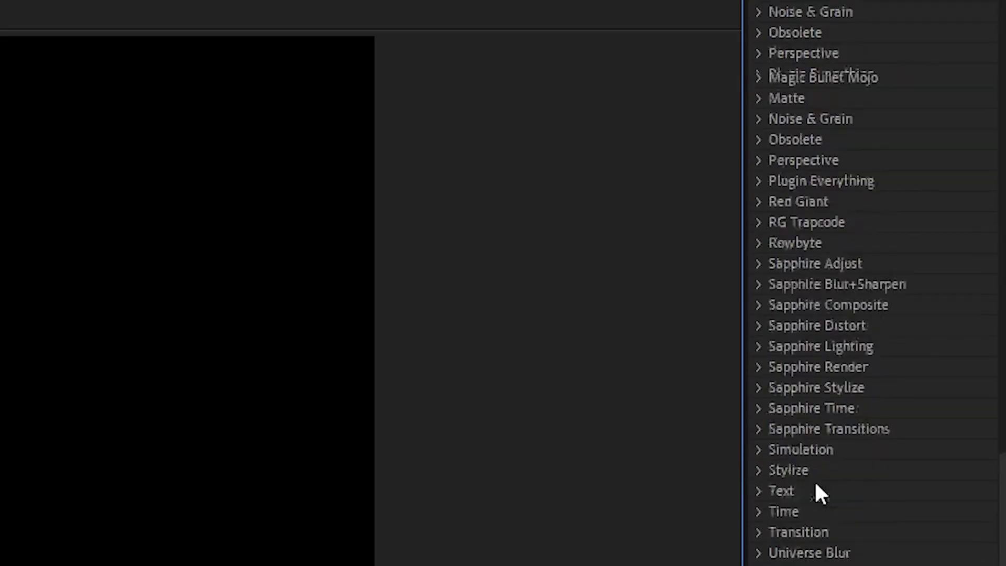
scroll(938, 191, "up", 10)
left_click(807, 233)
type("motion ti")
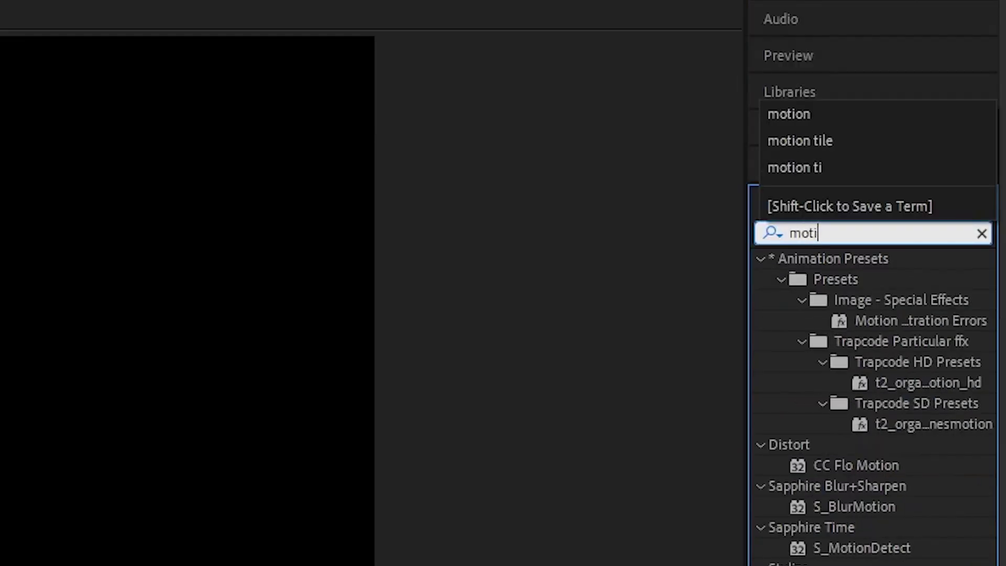
type("le")
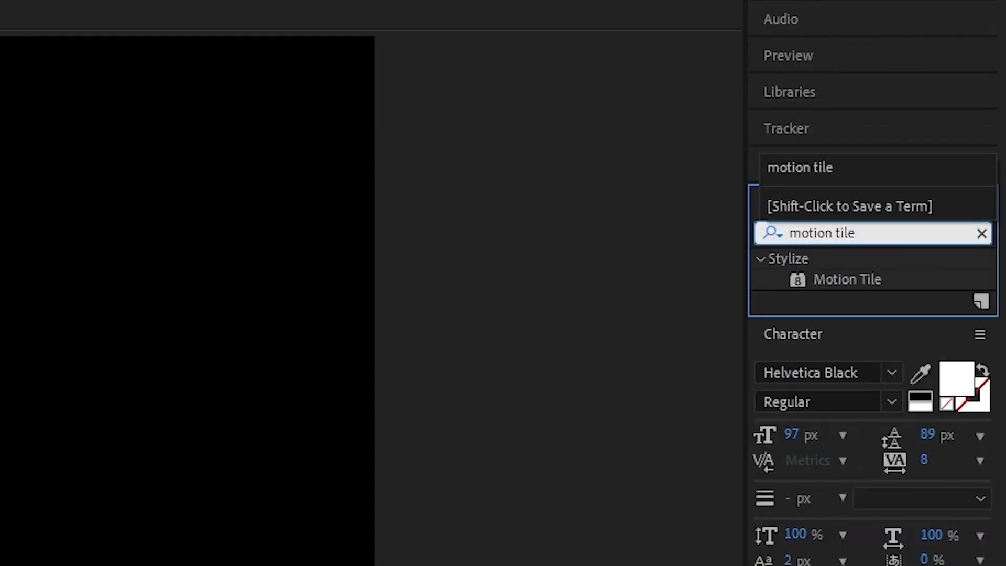
left_click(859, 282)
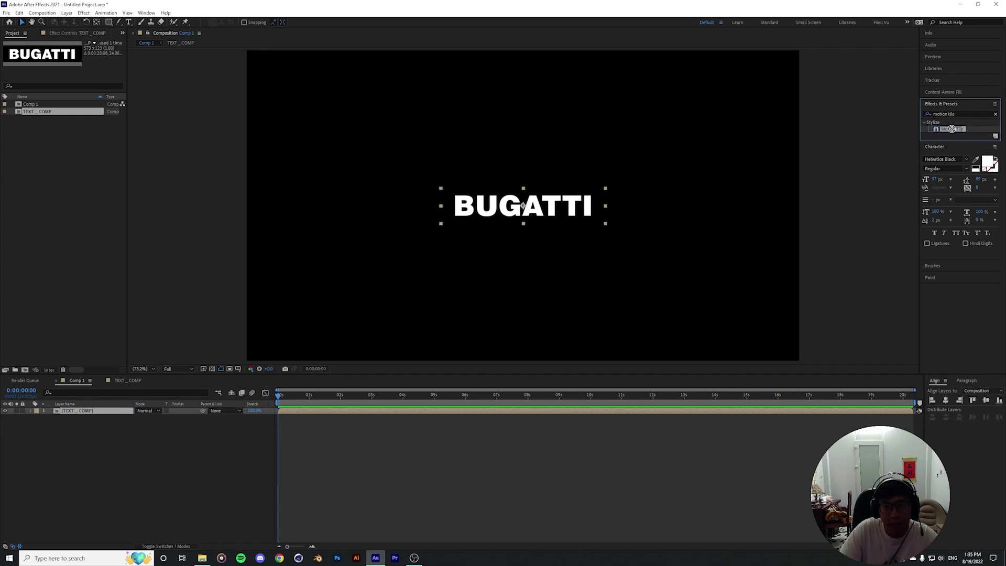
left_click_drag(951, 129, 90, 413)
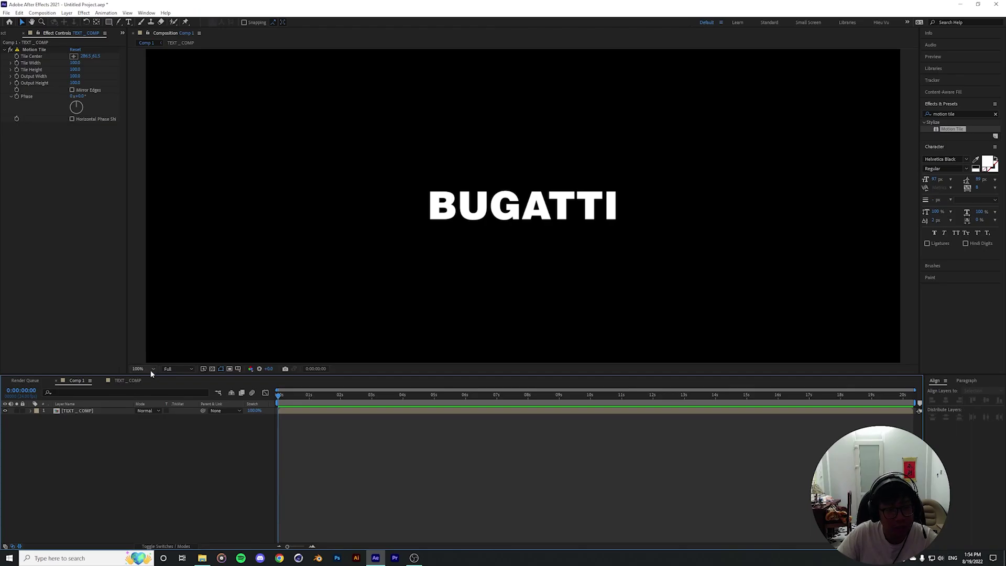
- Try shifting the Motion Tile's Tile Center to slide the text, and return it to about 286.4, 62.9
left_click(150, 370)
left_click(151, 387)
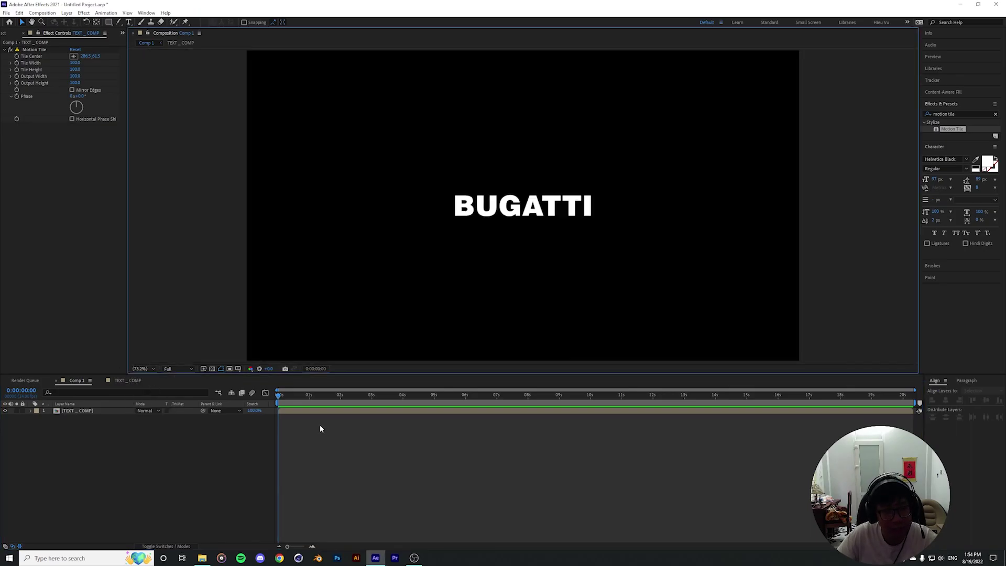
left_click(513, 223)
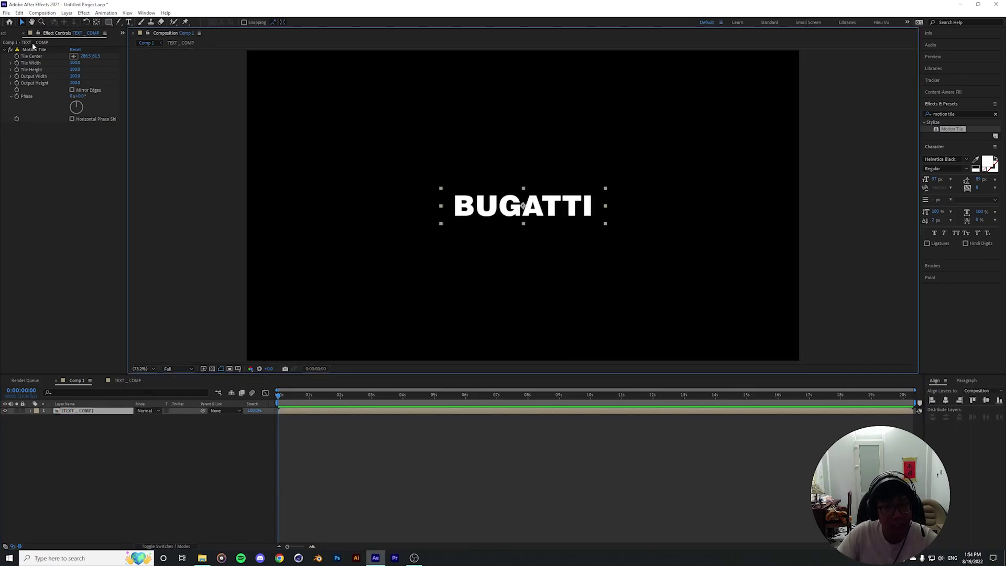
left_click_drag(82, 56, 393, 144)
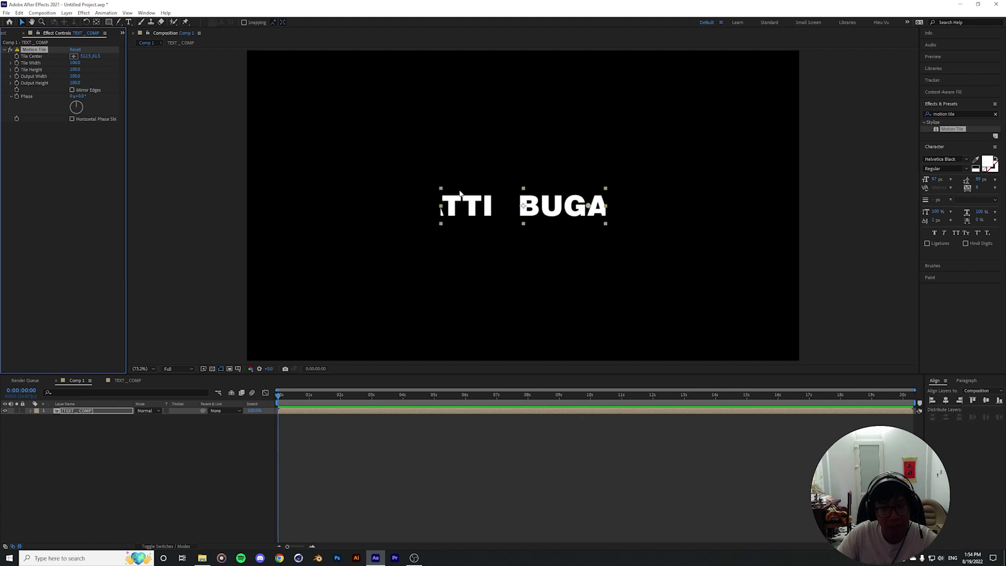
left_click(76, 57)
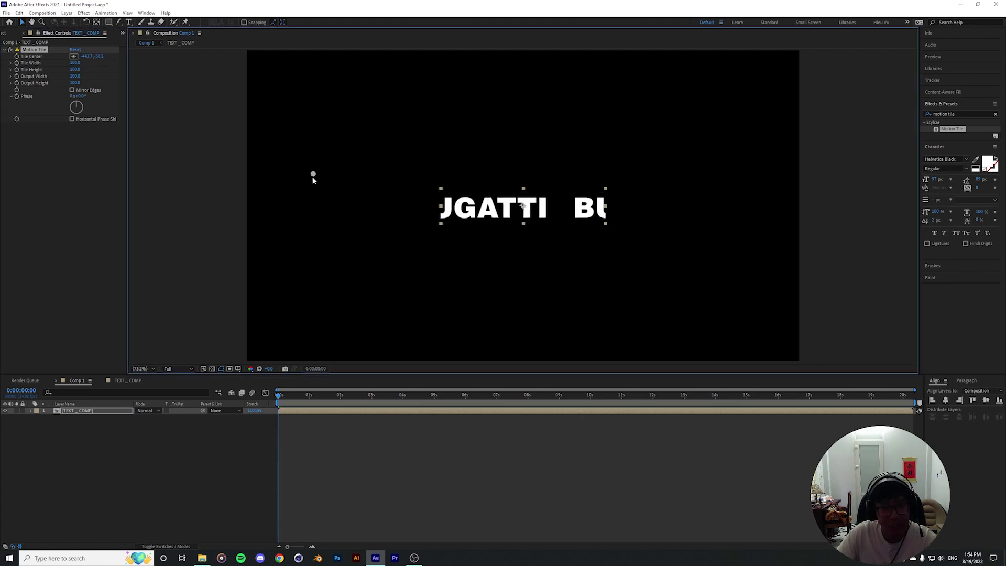
left_click_drag(664, 151, 523, 206)
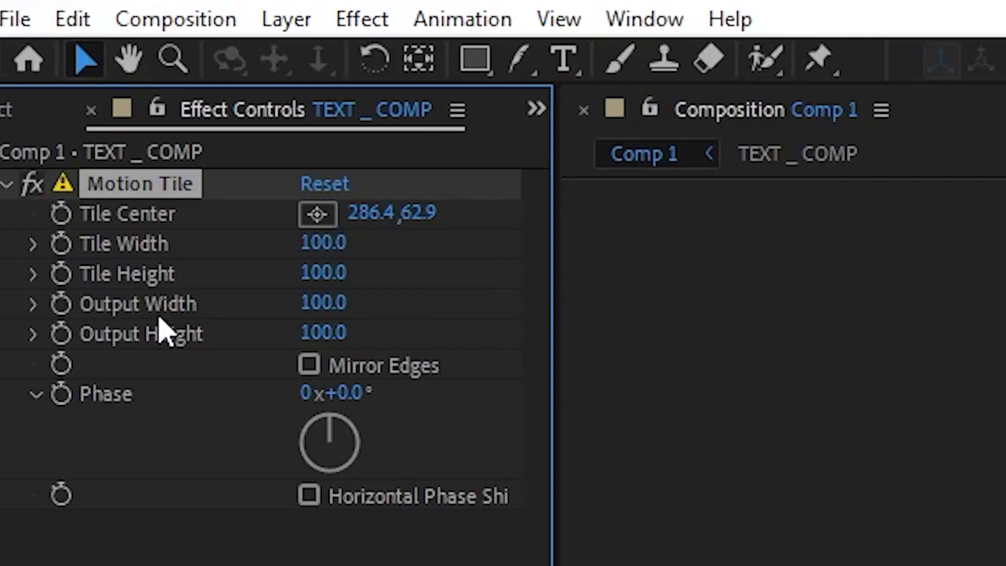
- Set the Motion Tile's Output Width to 590 and Output Height to 1030 to fill the frame with repeated text
left_click_drag(307, 307, 335, 307)
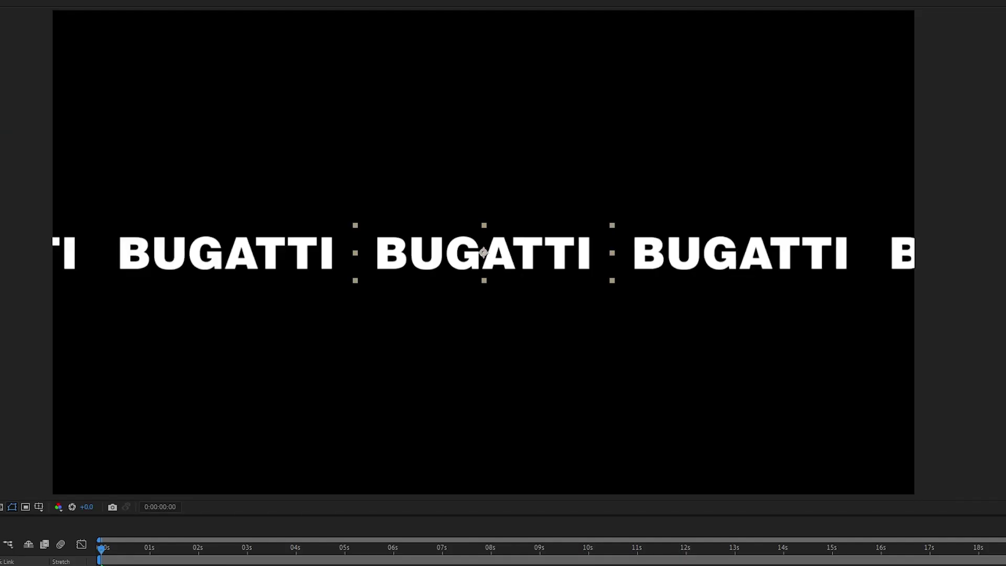
mouse_move(88, 79)
left_mouse_down()
mouse_move(76, 79)
mouse_move(86, 78)
left_mouse_up()
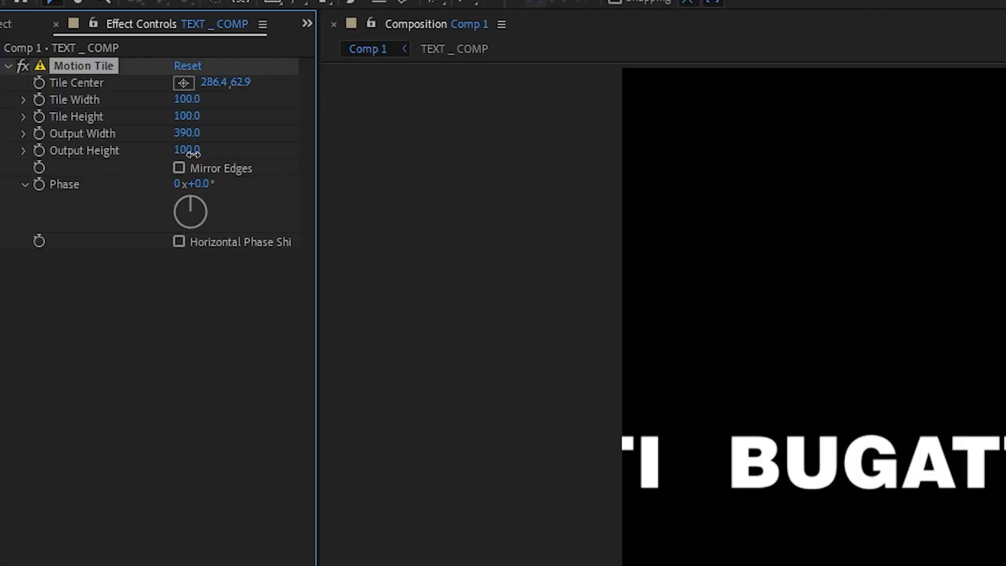
mouse_move(76, 84)
left_mouse_down()
mouse_move(108, 80)
mouse_move(83, 77)
left_mouse_up()
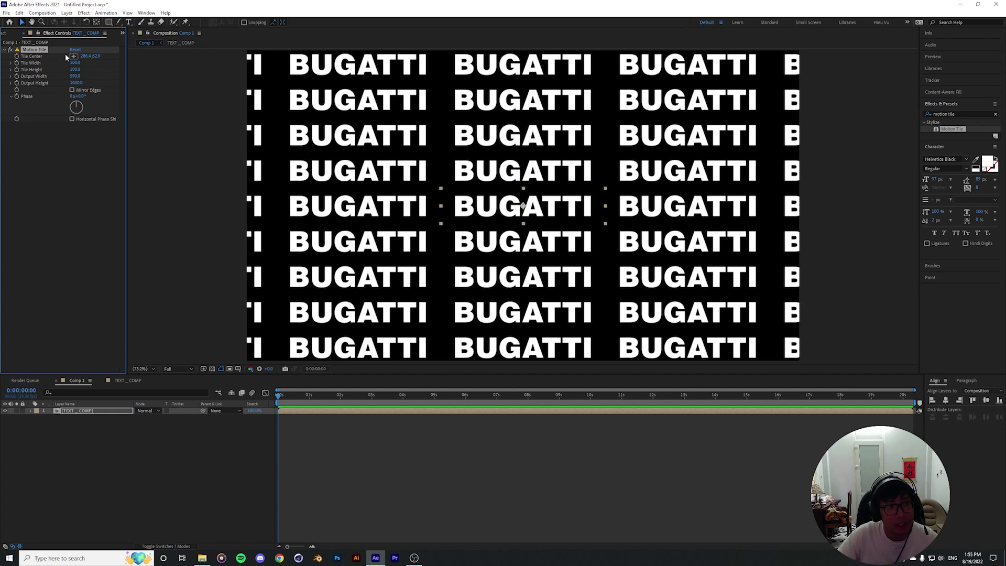
- Try sliding the whole tiled pattern by its Tile Center, and return it to about 286.9, 63.0
left_click_drag(521, 207, 727, 209)
scroll(659, 211, "down", 3)
scroll(567, 212, "up", 1)
left_click_drag(592, 207, 524, 206)
key("period")
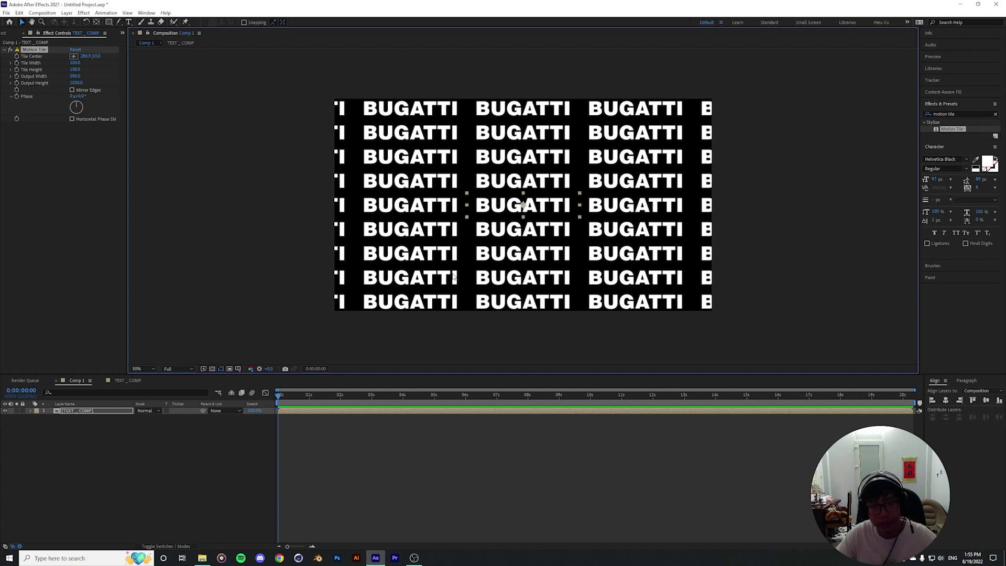
- Zoom the Comp 1 timeline in and set the work area to end at 0:00:04:00
left_click_drag(314, 395, 366, 395)
left_click_drag(914, 389, 569, 389)
left_click_drag(472, 395, 483, 396)
left_click_drag(443, 242, 654, 278)
key("alt+bracketright")
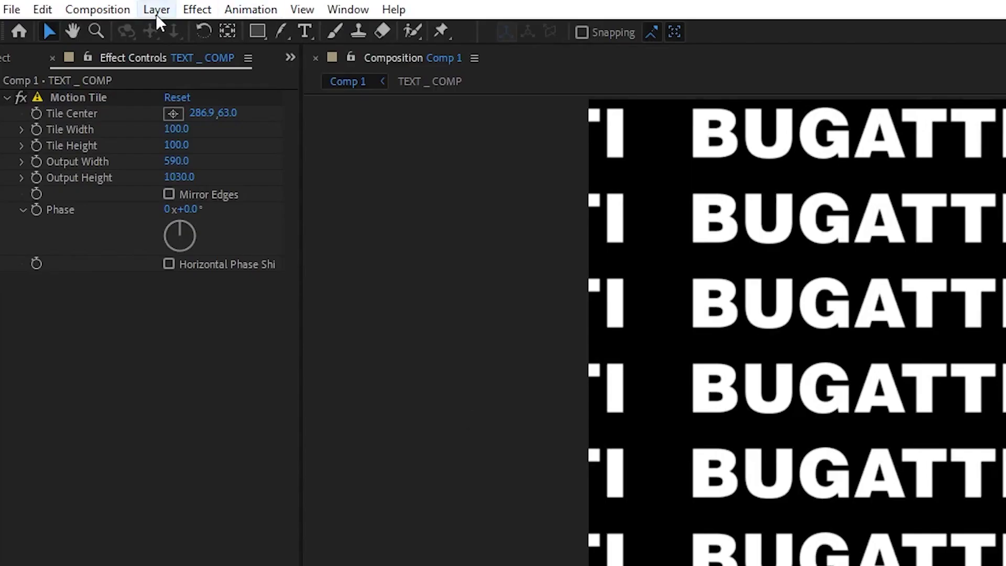
- Add a null object to Comp 1 and rename it Tile_Control
left_click(157, 10)
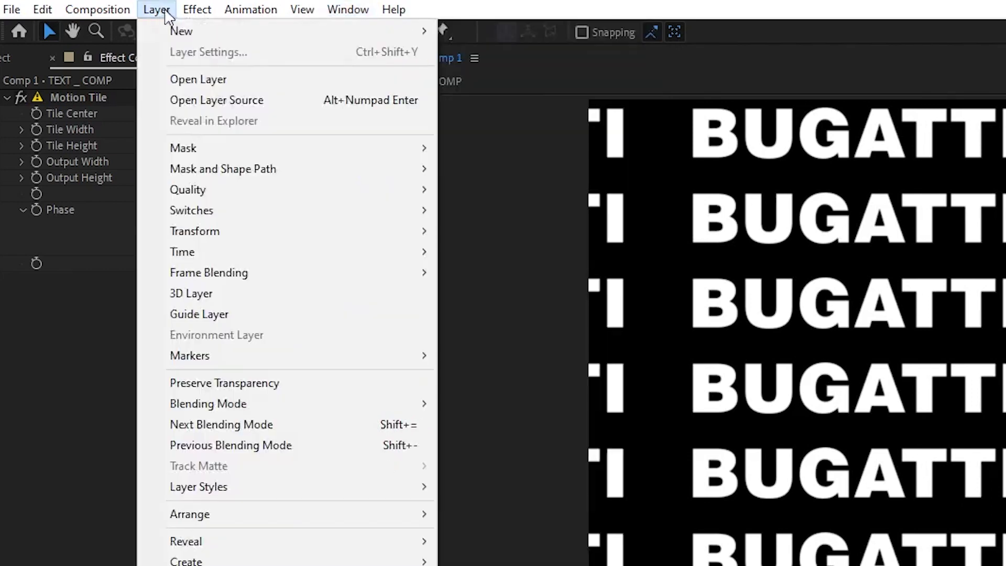
mouse_move(172, 32)
left_click(493, 114)
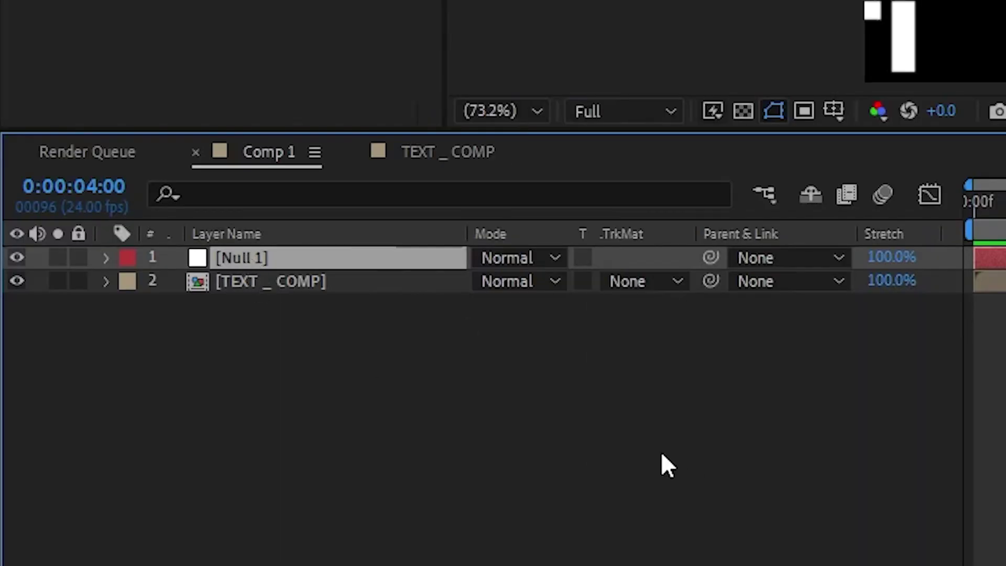
key("Return")
type("T")
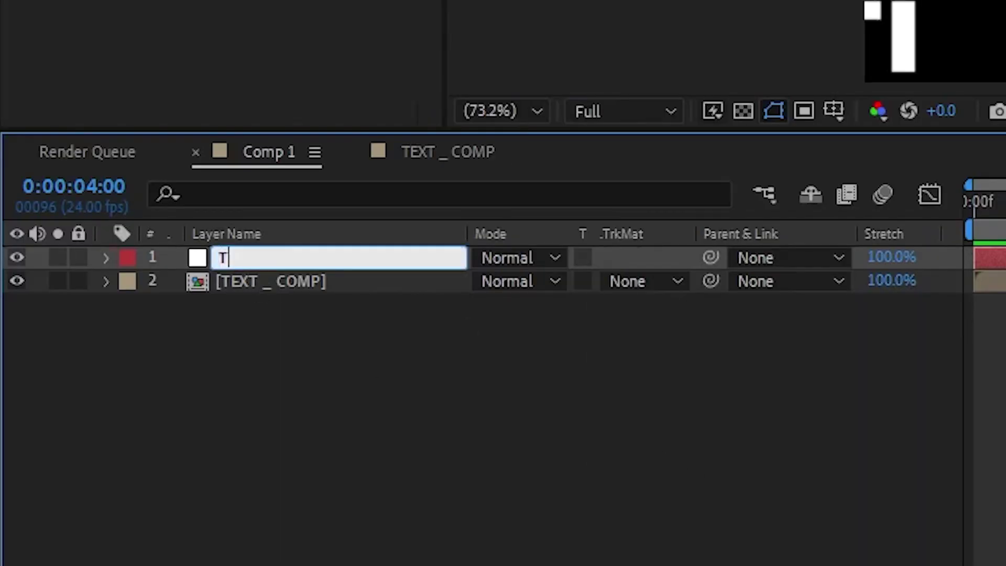
type("ile_Control")
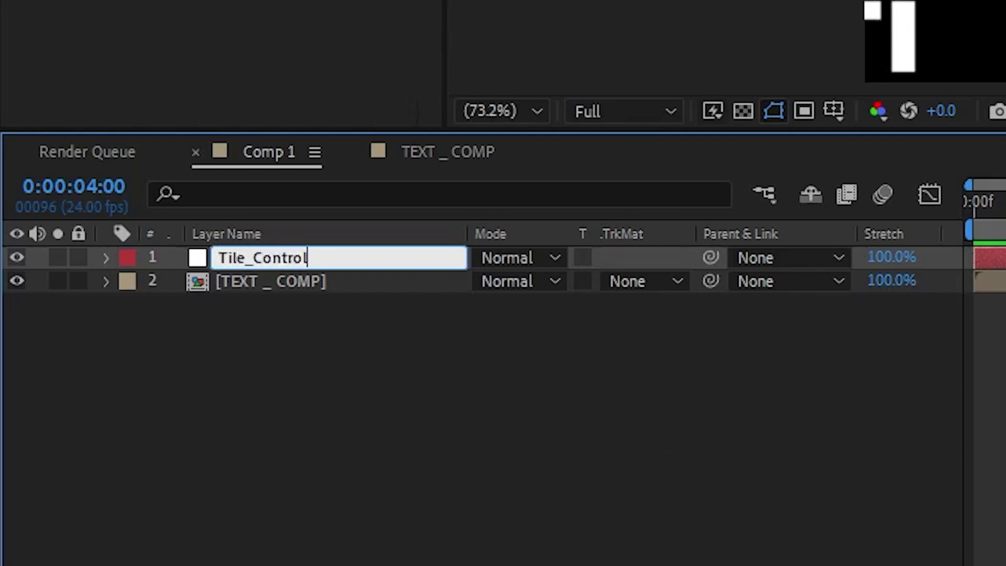
key("Return")
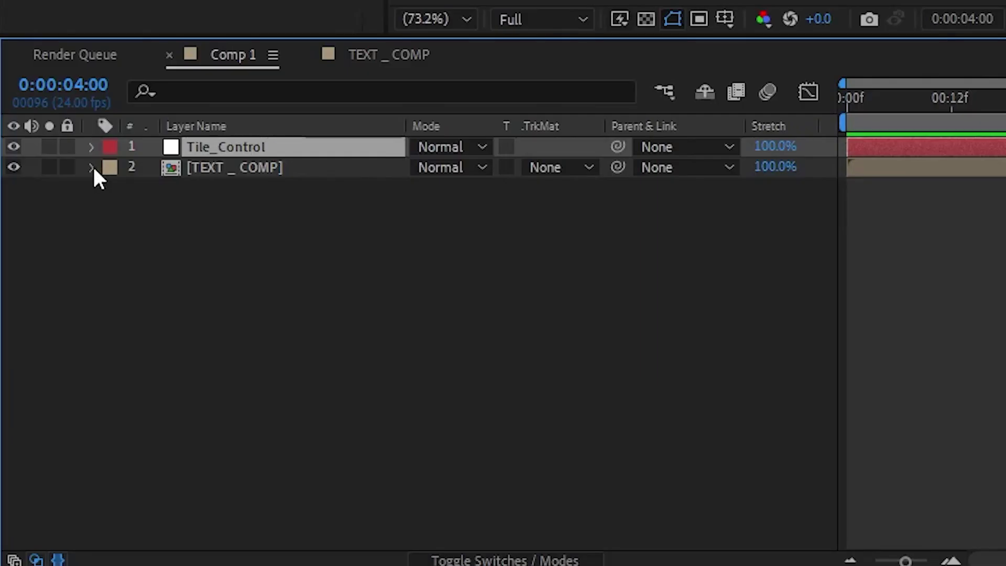
- Link the TEXT _ COMP layer's Motion Tile Tile Center to the Tile_Control null's Position with an expression
left_click(106, 281)
left_click(113, 188)
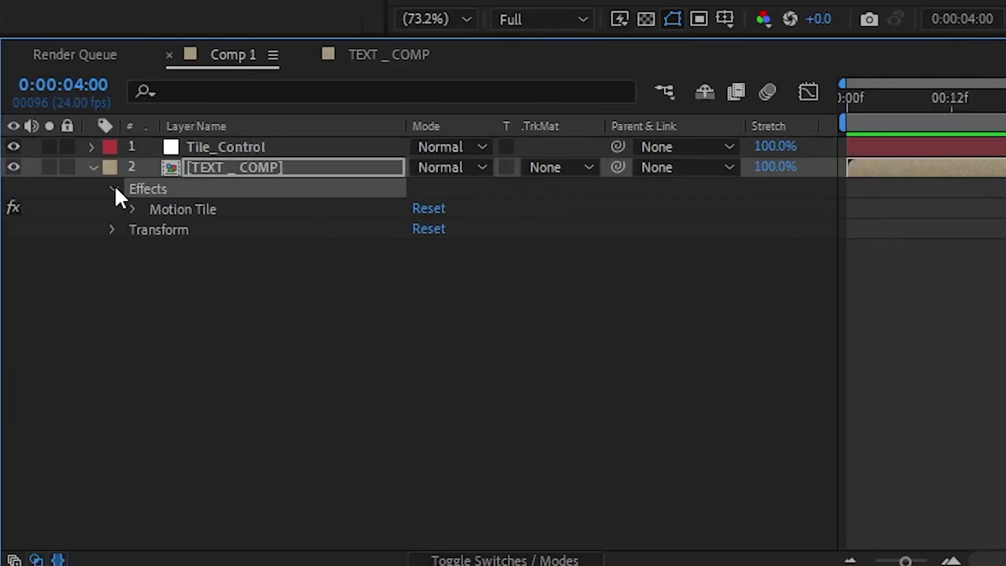
left_click(216, 150)
key("p")
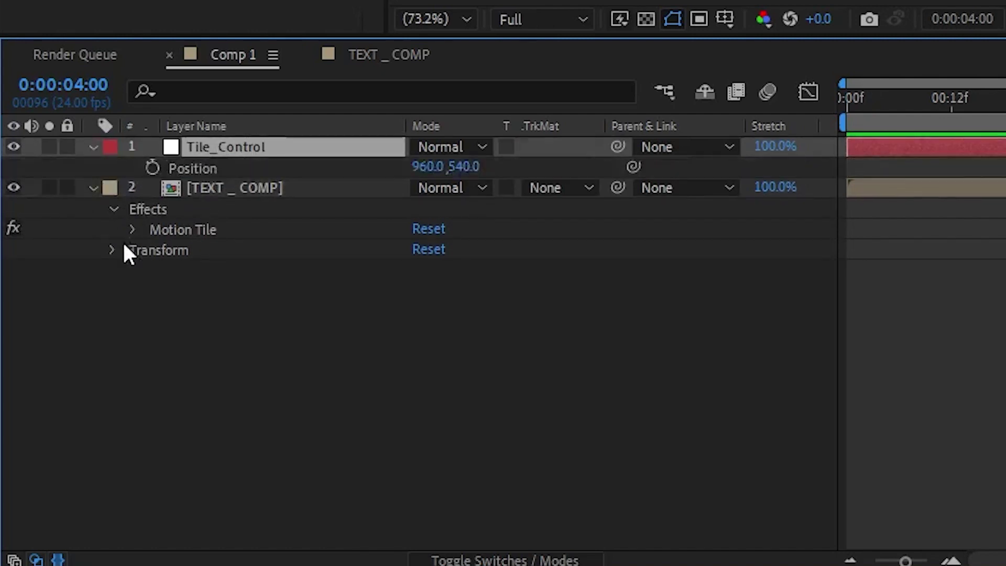
left_click(131, 229)
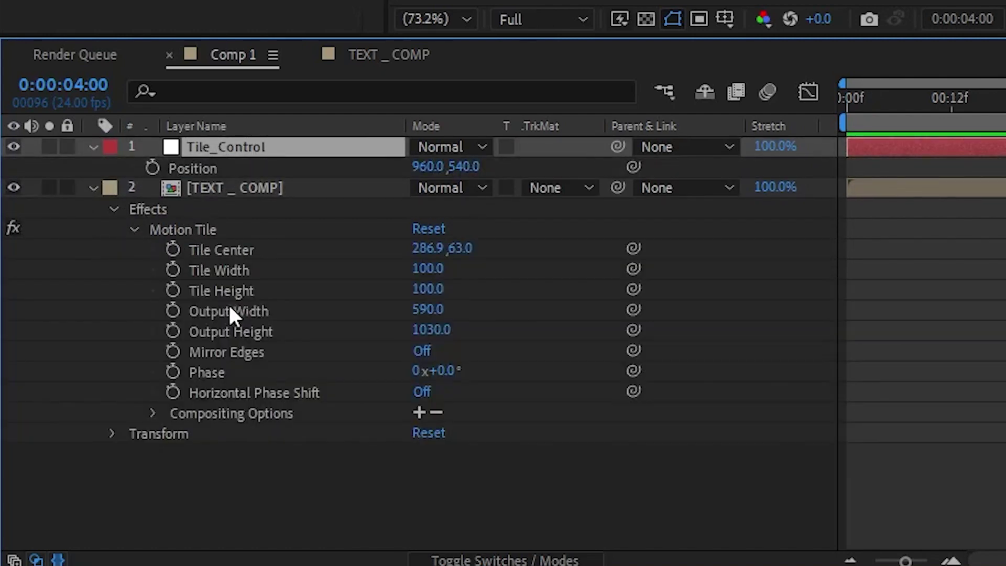
left_click(170, 248, "alt")
left_click_drag(480, 268, 206, 168)
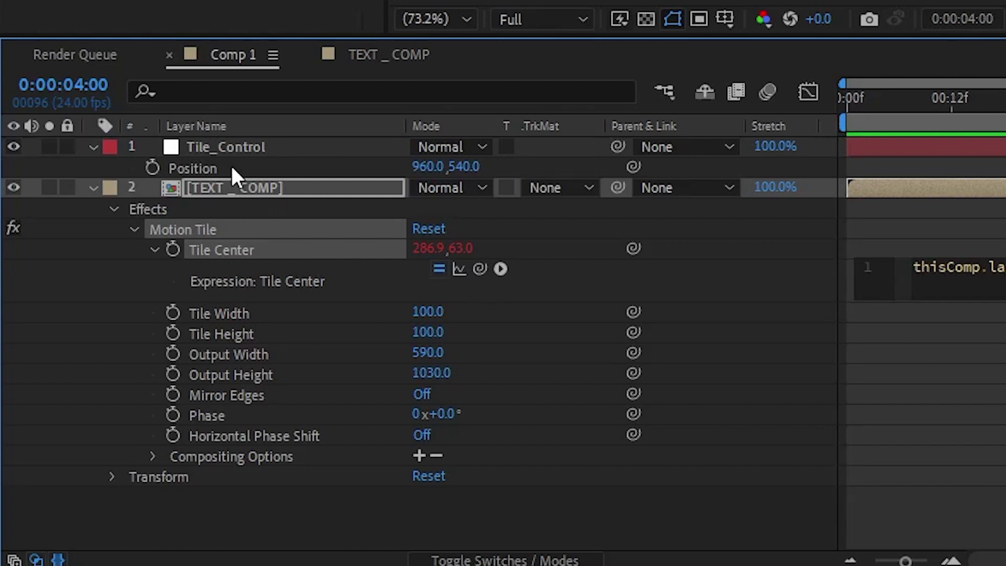
left_click(943, 217)
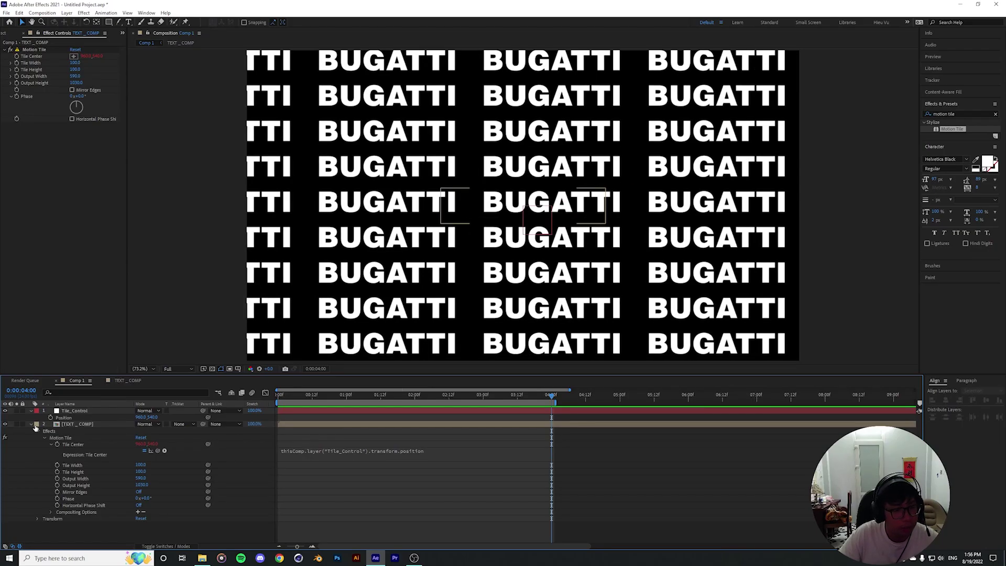
- Try moving the Tile_Control null to about 262, 600 to shift the whole tiled pattern
left_click(38, 431)
left_click(524, 209)
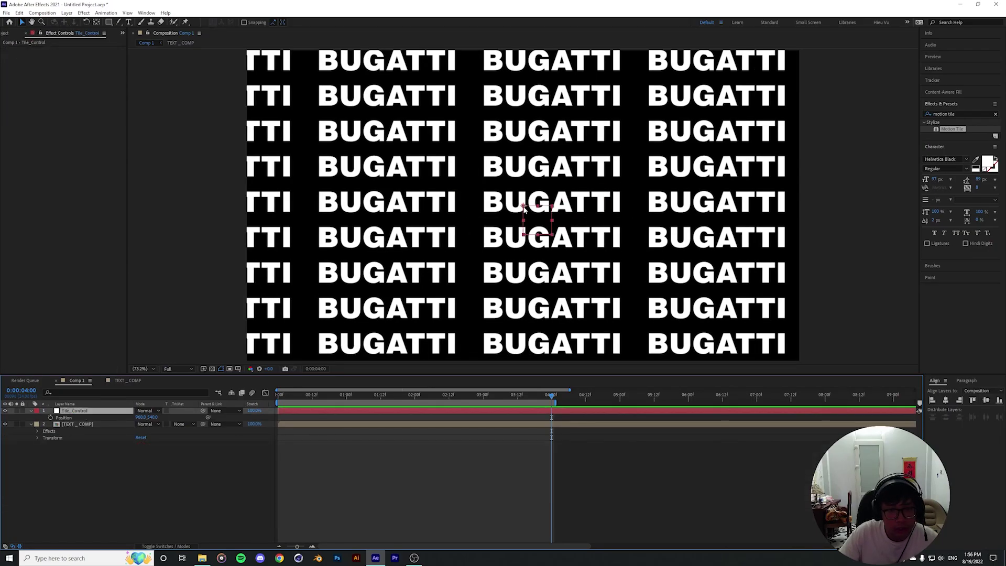
left_click_drag(524, 208, 322, 224)
left_click(145, 368)
left_click(152, 384)
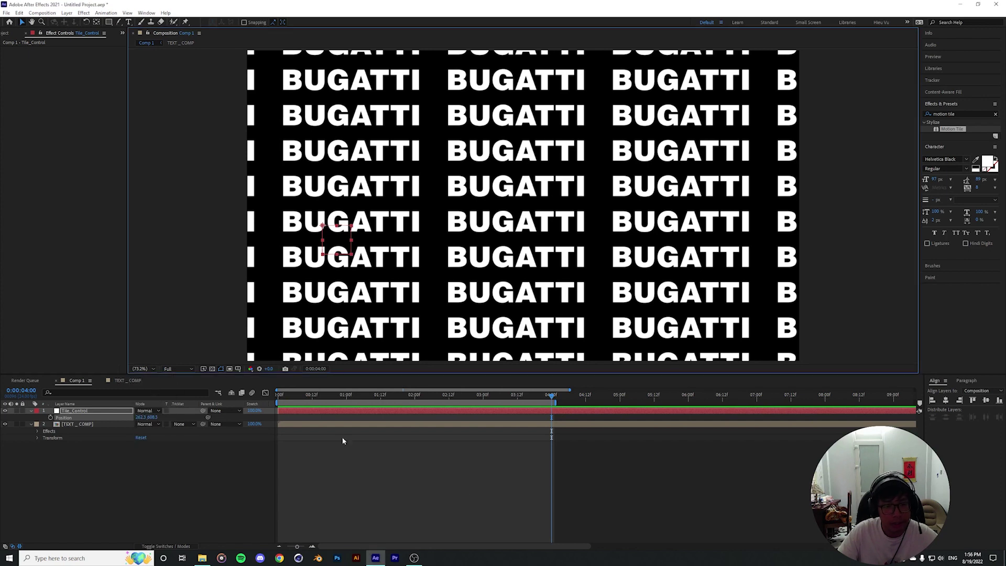
- Select Tile_Control at 0:00:00:00 and overlay the proportional grid on the Comp 1 view
left_click(526, 415)
left_click_drag(528, 401, 277, 401)
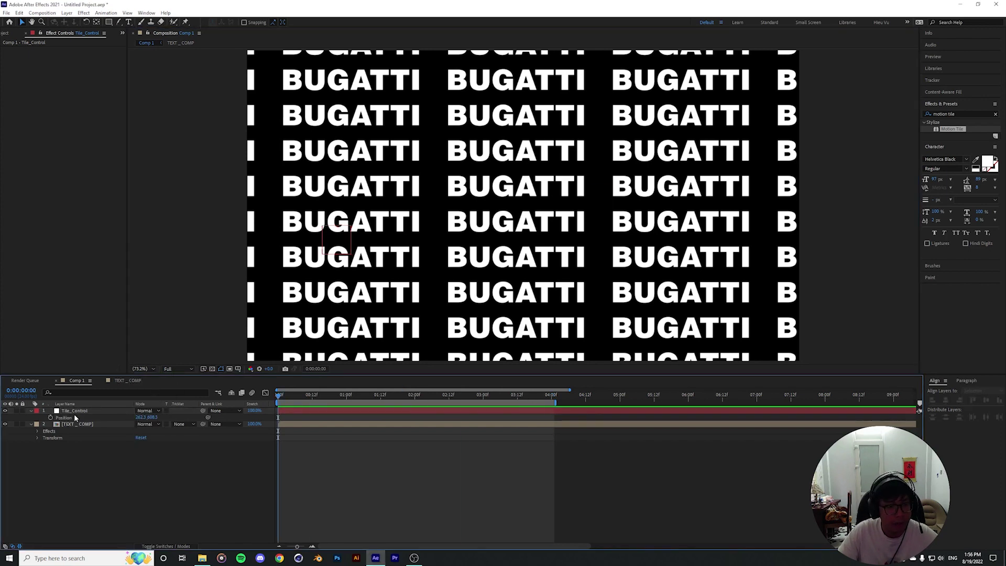
left_click(80, 411)
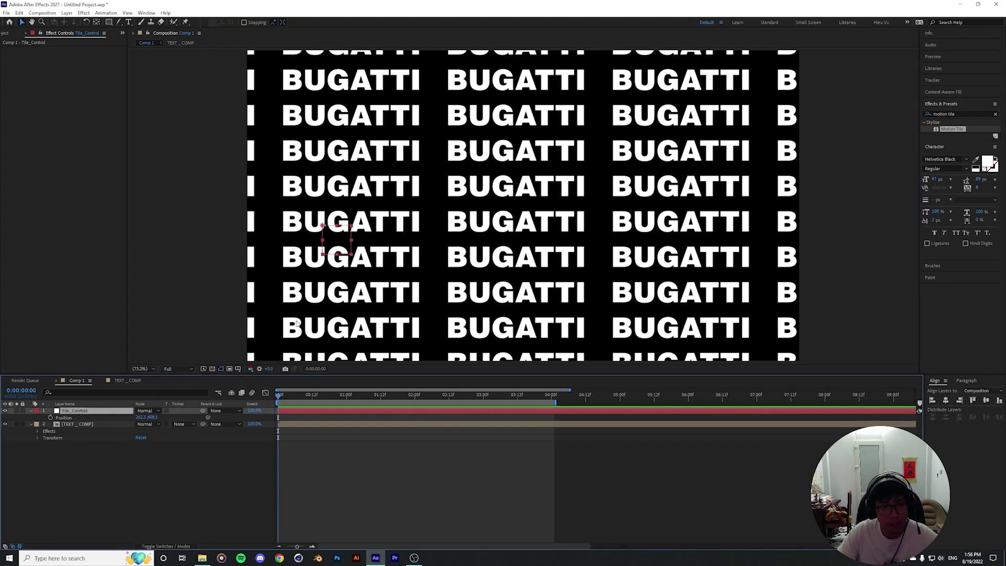
left_click(314, 480)
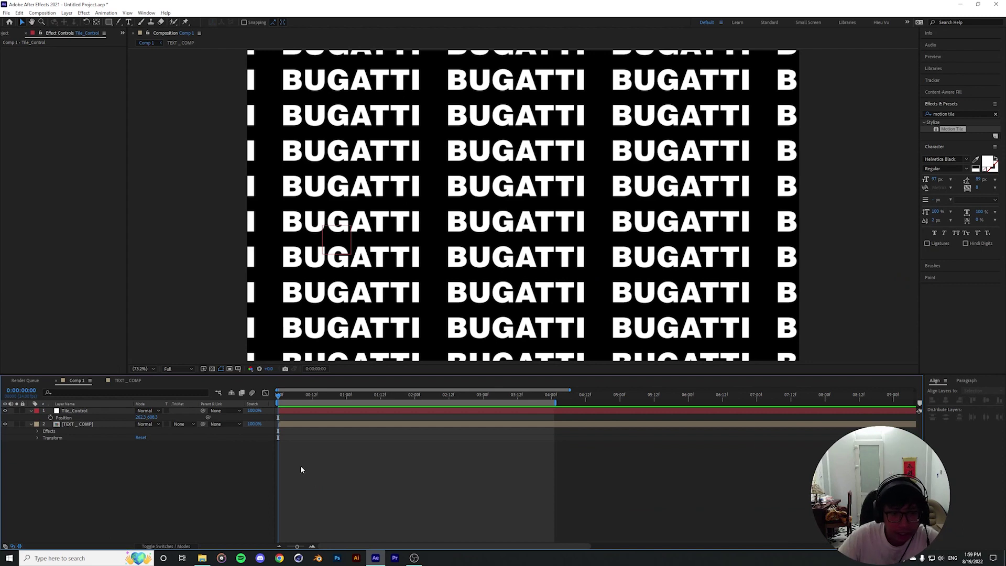
left_click(84, 413)
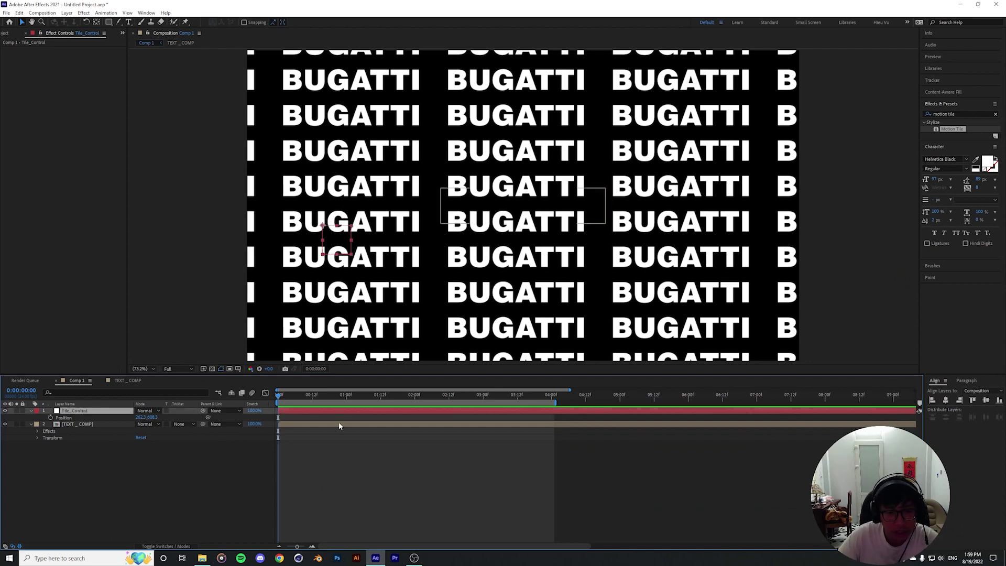
left_click(550, 396)
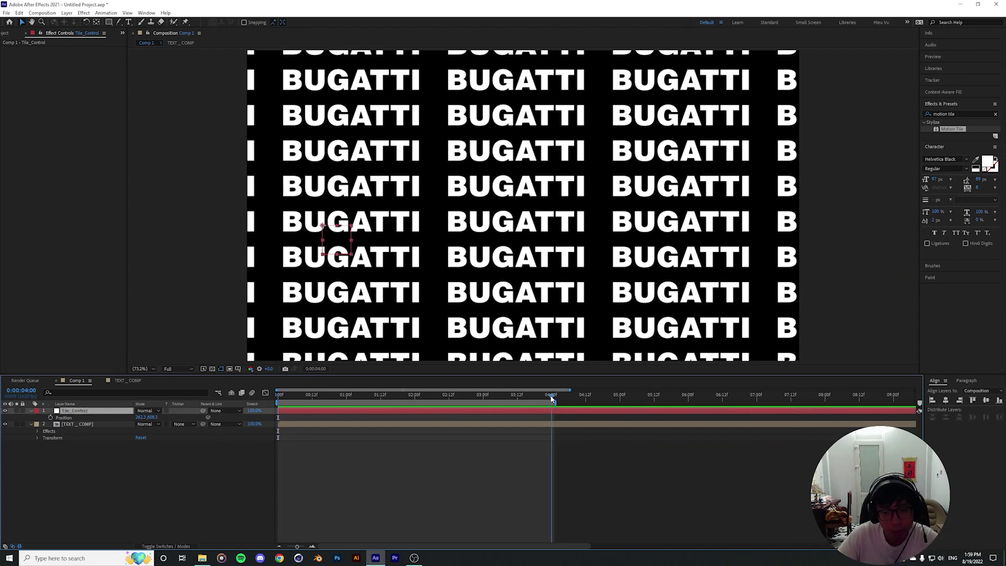
key("alt+shift+p")
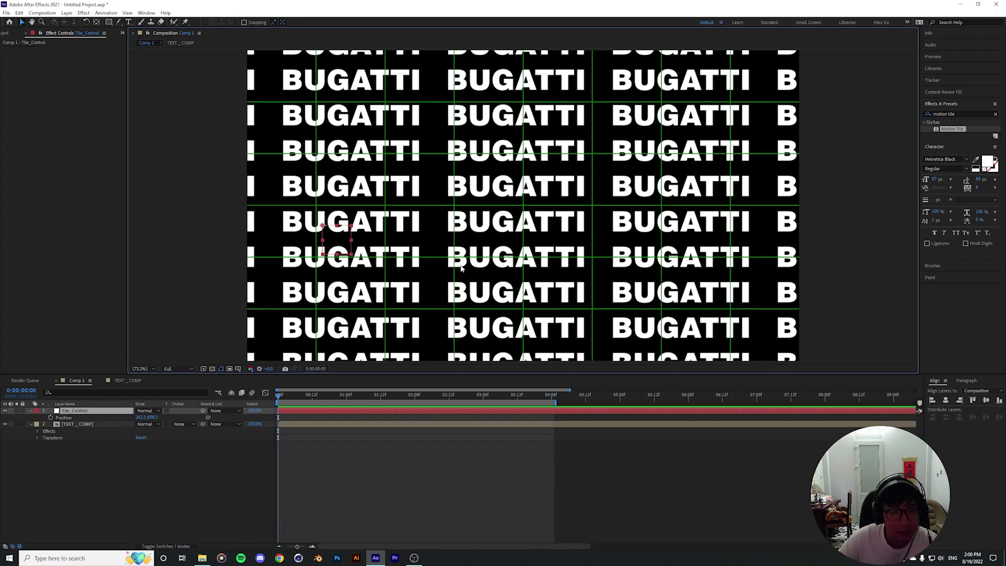
scroll(492, 284, "up", 3)
scroll(486, 276, "down", 2)
scroll(487, 276, "up", 2)
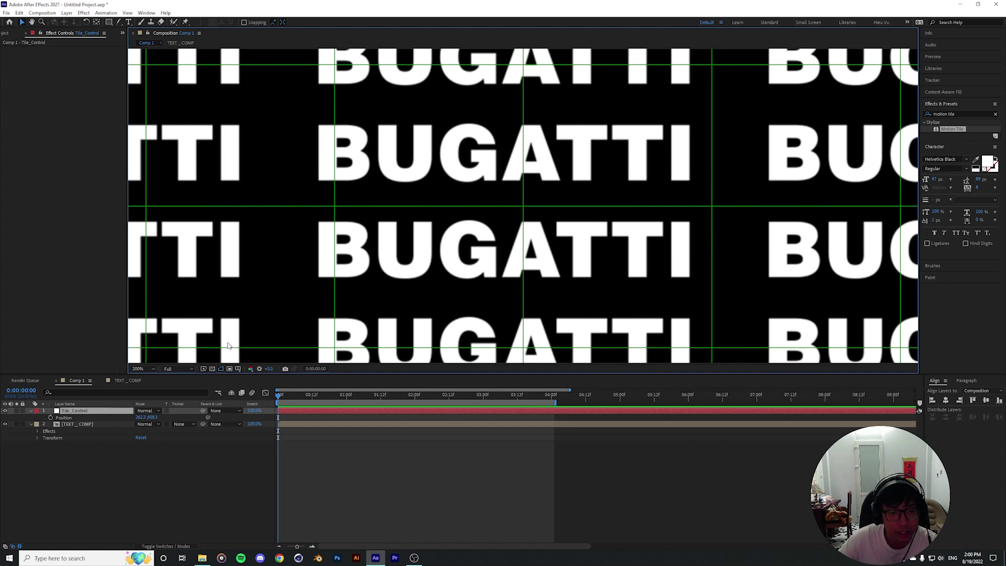
- Align the BUGATTI tiles to the grid with Tile_Control's Position at 287.3, 550.3 and enable Position keyframing at 0:00:00:00
mouse_move(140, 417)
left_mouse_down()
mouse_move(153, 417)
mouse_move(131, 417)
left_mouse_up()
left_click(238, 369)
left_click(244, 386)
left_click(143, 368)
left_click(149, 378)
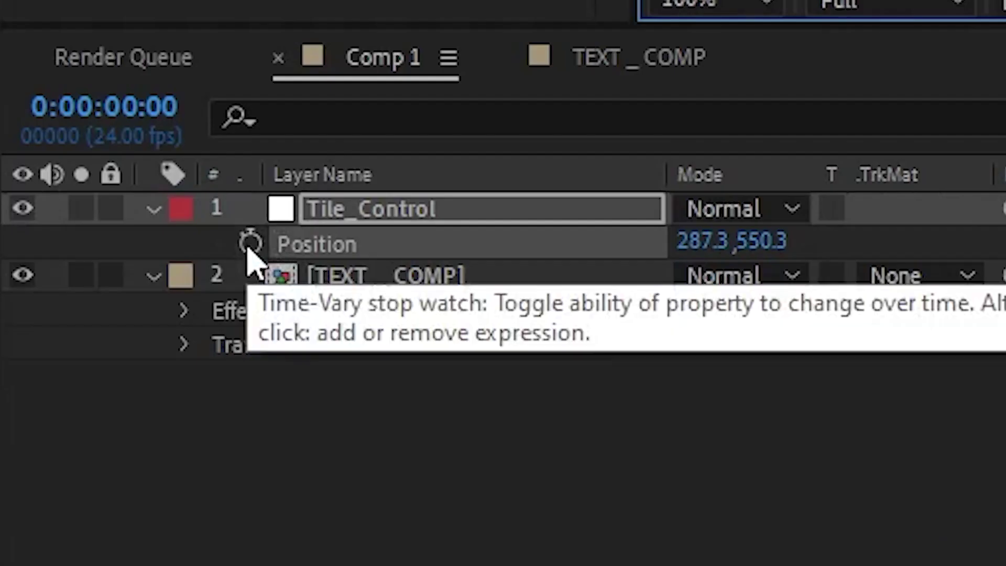
left_click(50, 417)
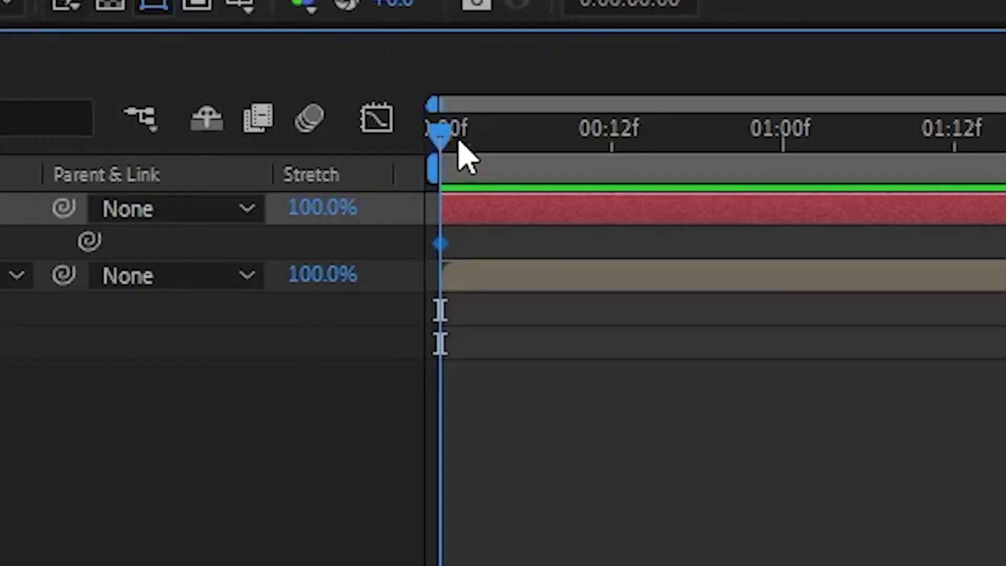
- Keyframe Tile_Control's Position at 0:00:04:00 by moving it horizontally to about 3152, 550.3, matching the tile alignment of the first frame
left_click_drag(439, 139, 507, 166)
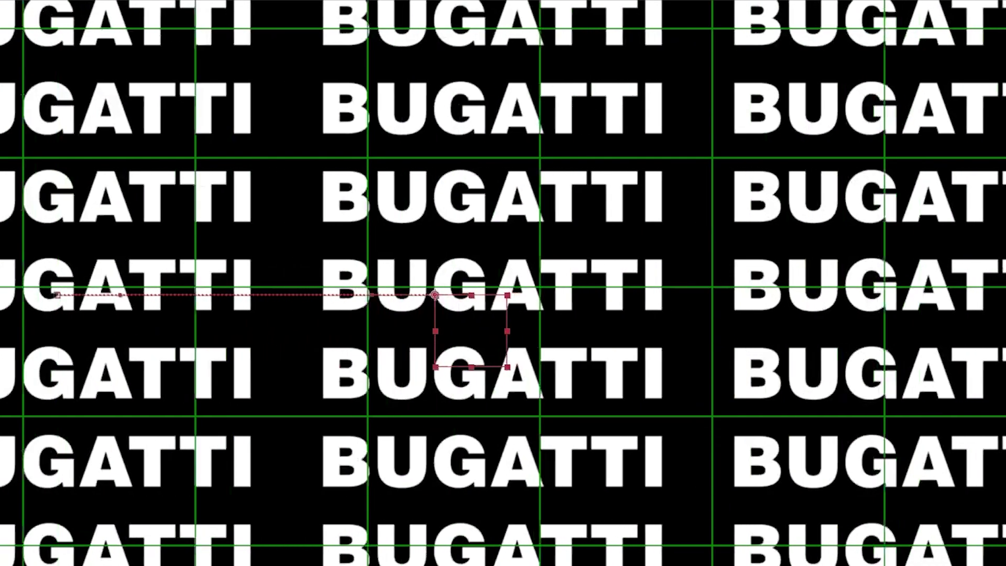
left_click_drag(623, 300, 1005, 310)
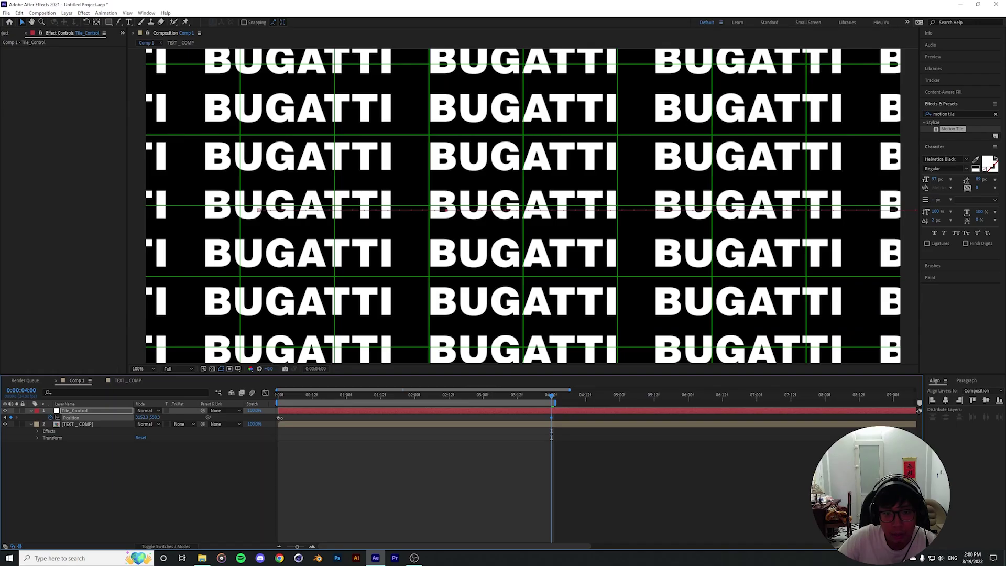
scroll(867, 208, "up", 1)
left_click_drag(140, 416, 142, 417)
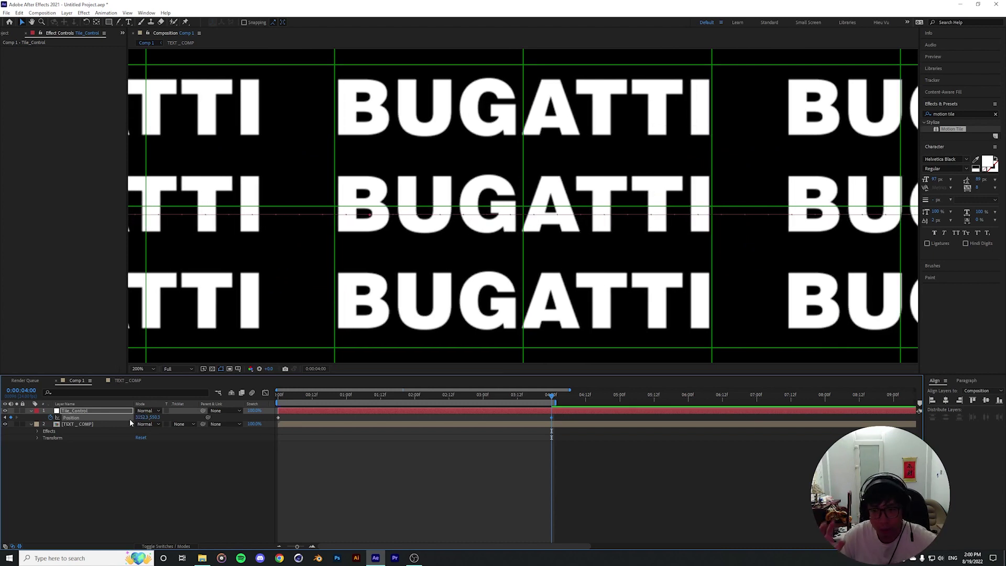
left_click_drag(143, 417, 142, 418)
scroll(459, 309, "down", 1)
left_click(545, 445)
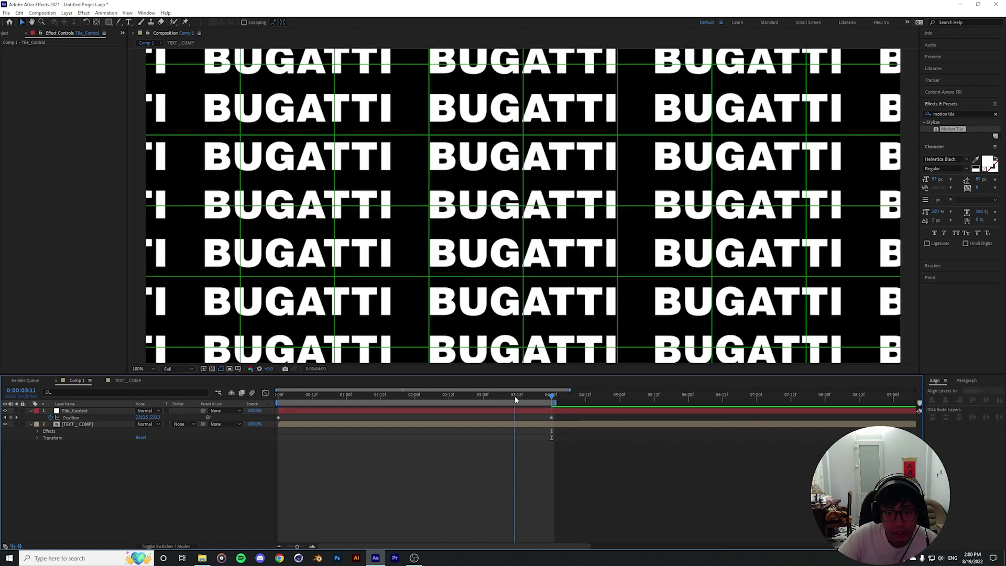
- Preview the scrolling pattern and trim the work area's end by one frame to remove the duplicate loop frame
left_click(515, 395)
key("space")
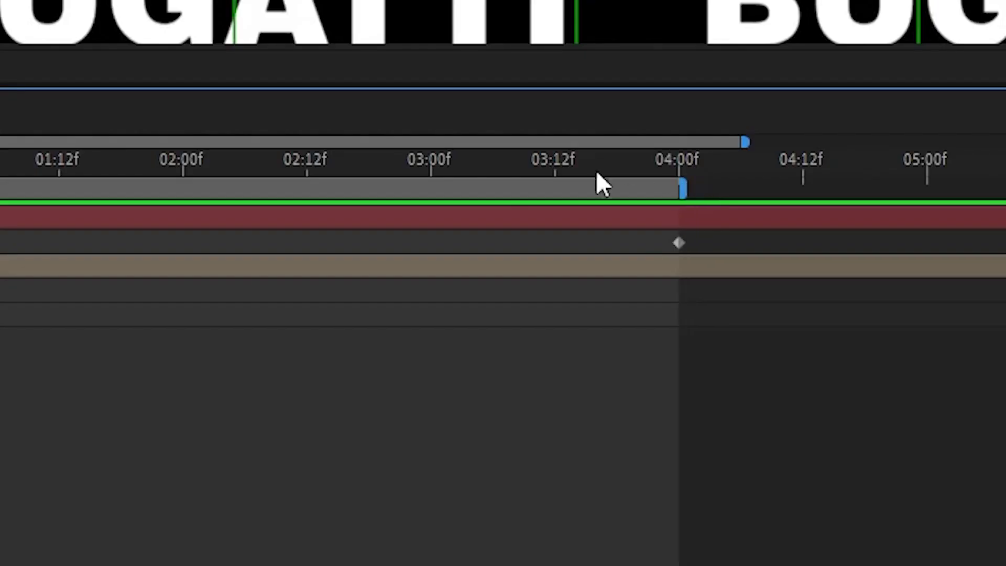
left_click(514, 398)
mouse_move(684, 190)
left_mouse_down()
mouse_move(709, 191)
mouse_move(692, 188)
left_mouse_up()
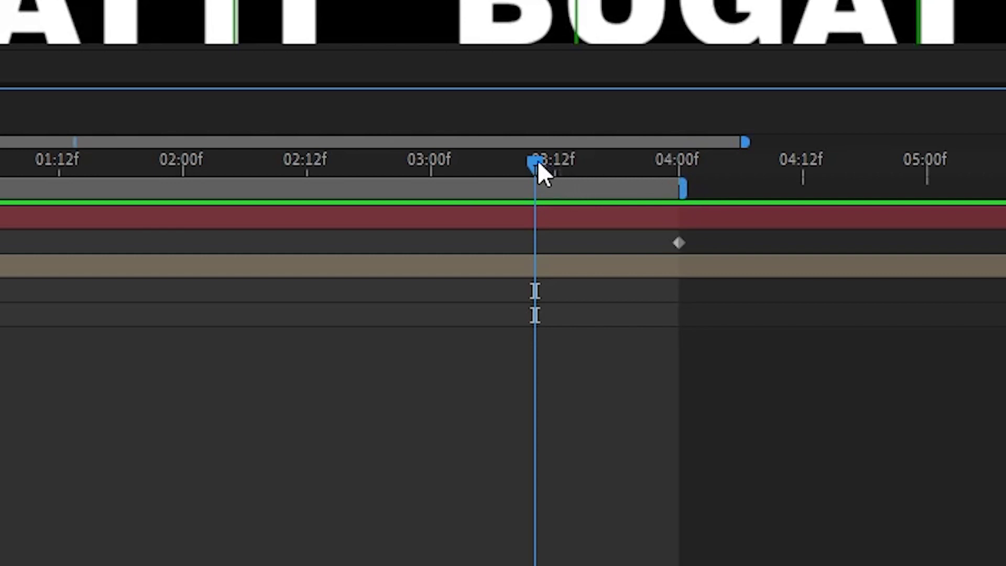
left_click_drag(542, 161, 395, 181)
key("space")
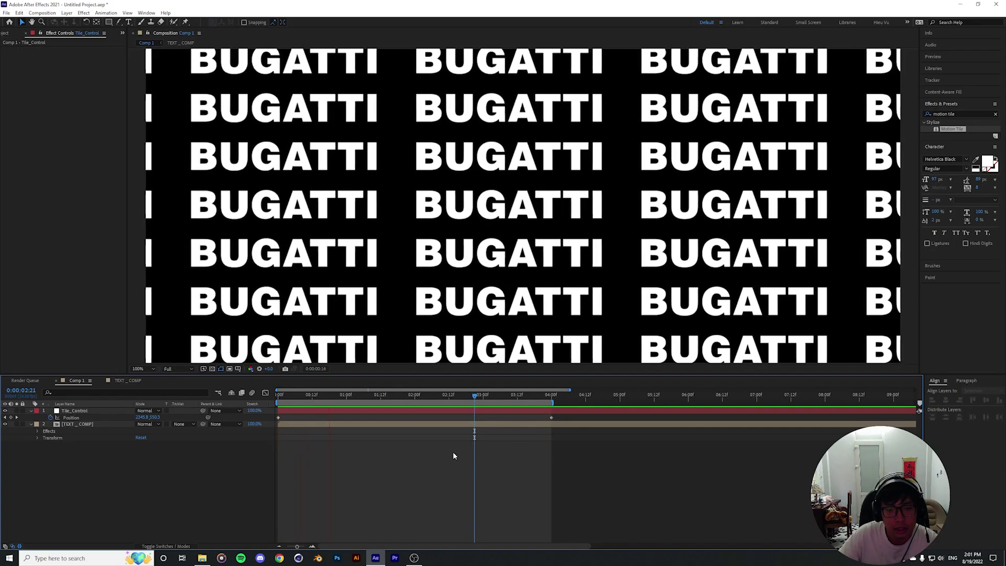
key("space")
- Fit the whole composition in the viewer and play back the looping pattern
left_click(130, 364)
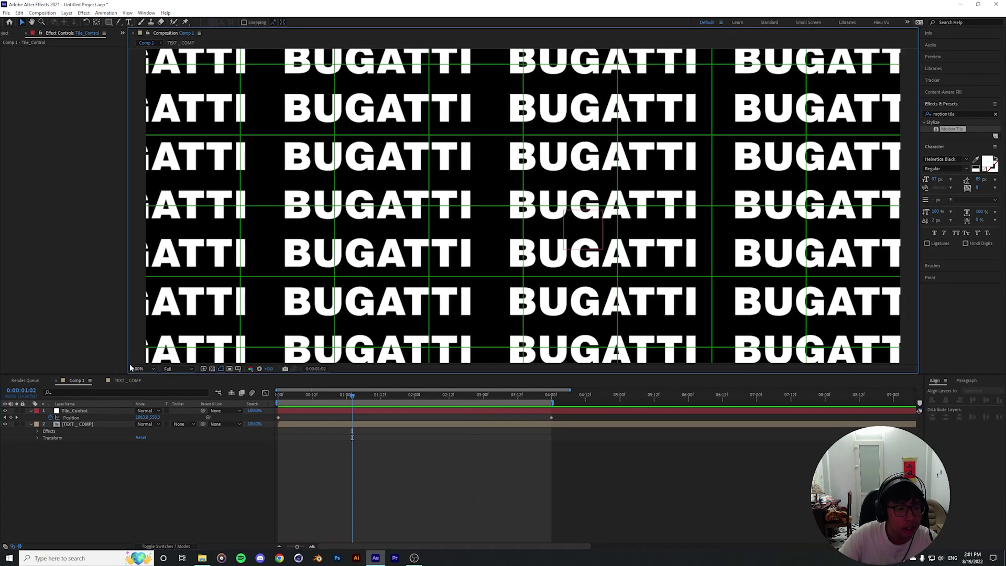
left_click(138, 369)
left_click(140, 385)
key("space")
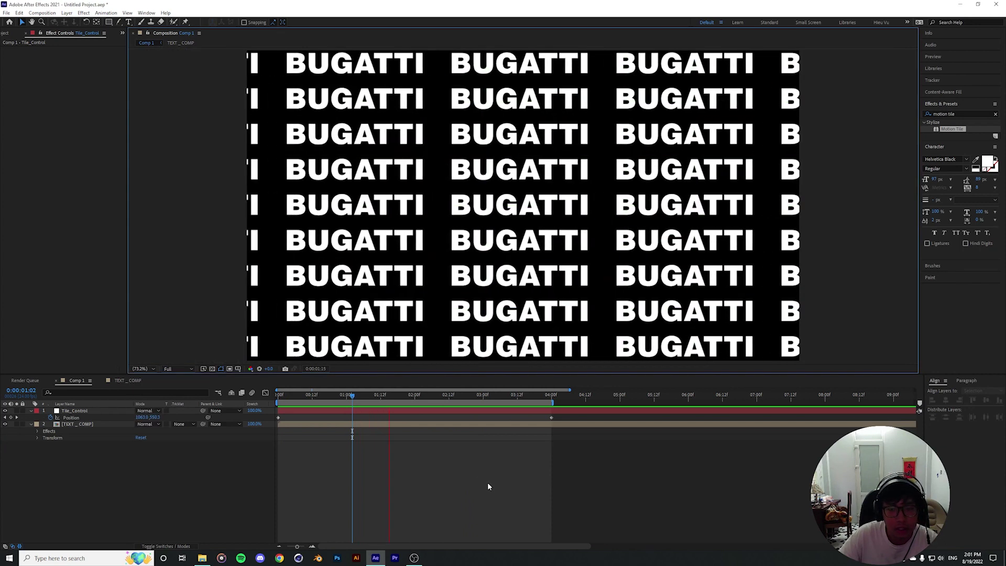
key("space")
- Hide the proportional grid overlay in the Comp 1 view
key("ctrl+apostrophe")
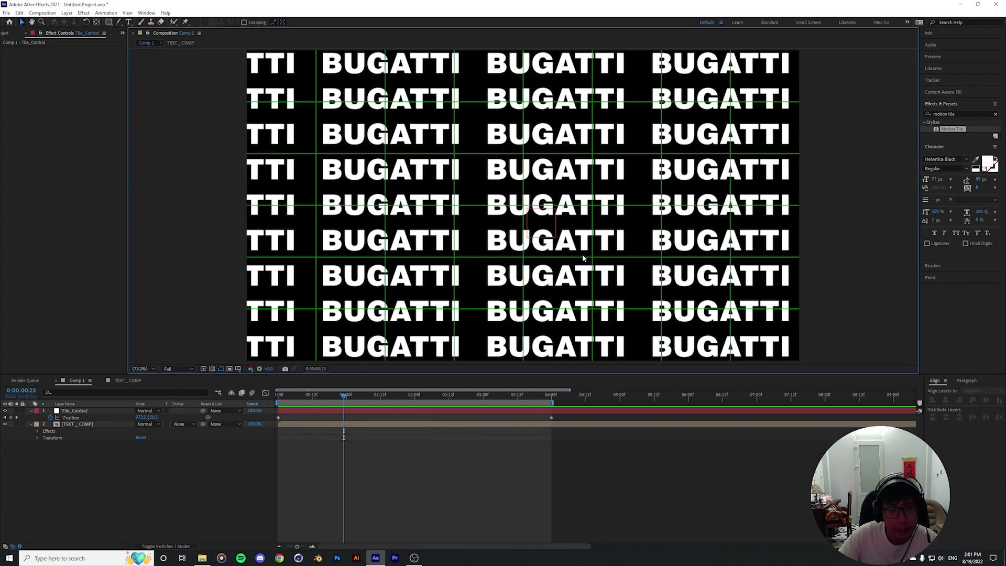
key("slash")
left_click(238, 369)
left_click(251, 390)
key("period")
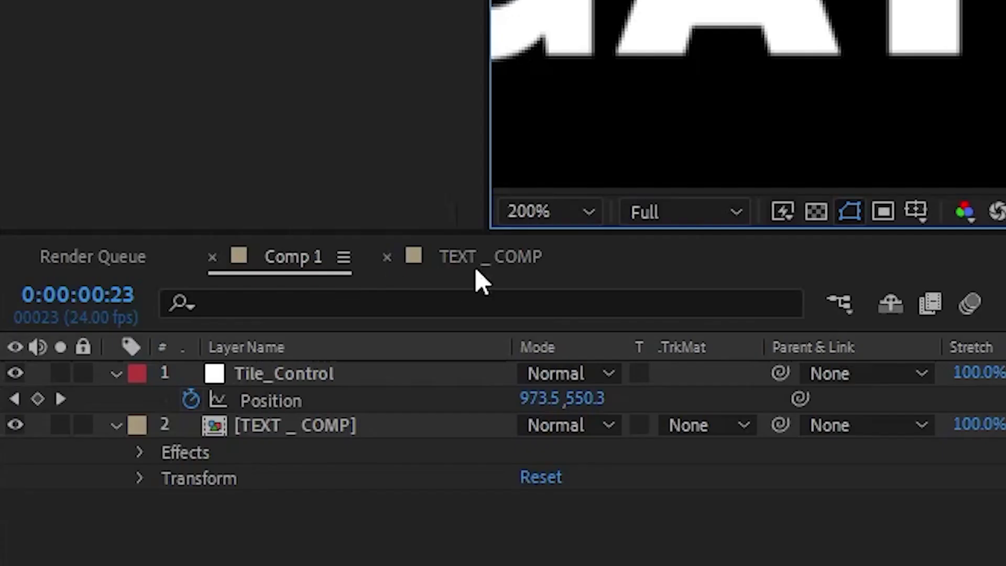
- Reduce the TEXT _ COMP composition's width in its settings to tighten the gap between the BUGATTI tiles
left_click(495, 262)
left_click(42, 12)
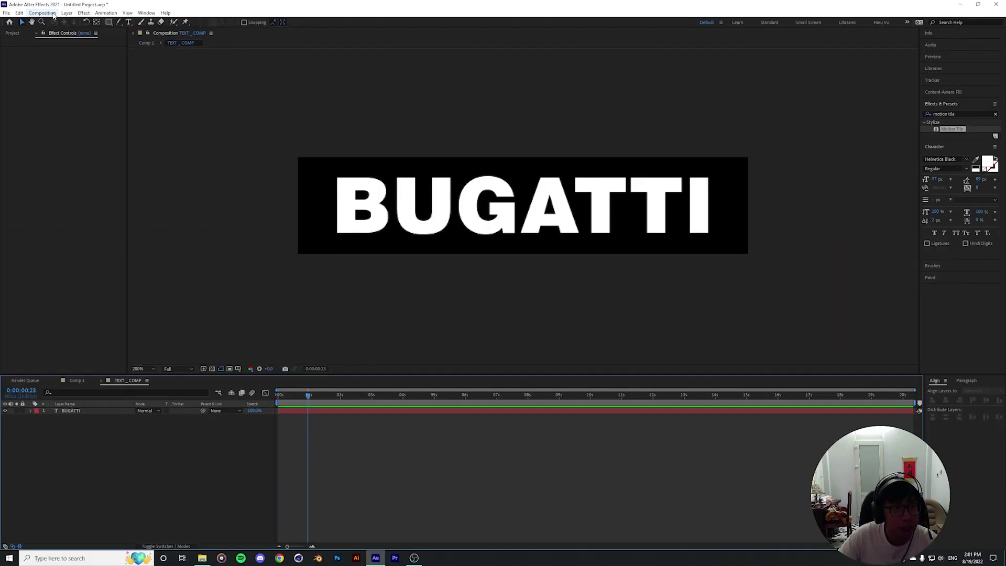
left_click(52, 33)
mouse_move(197, 187)
left_mouse_down()
mouse_move(178, 184)
mouse_move(190, 196)
left_mouse_up()
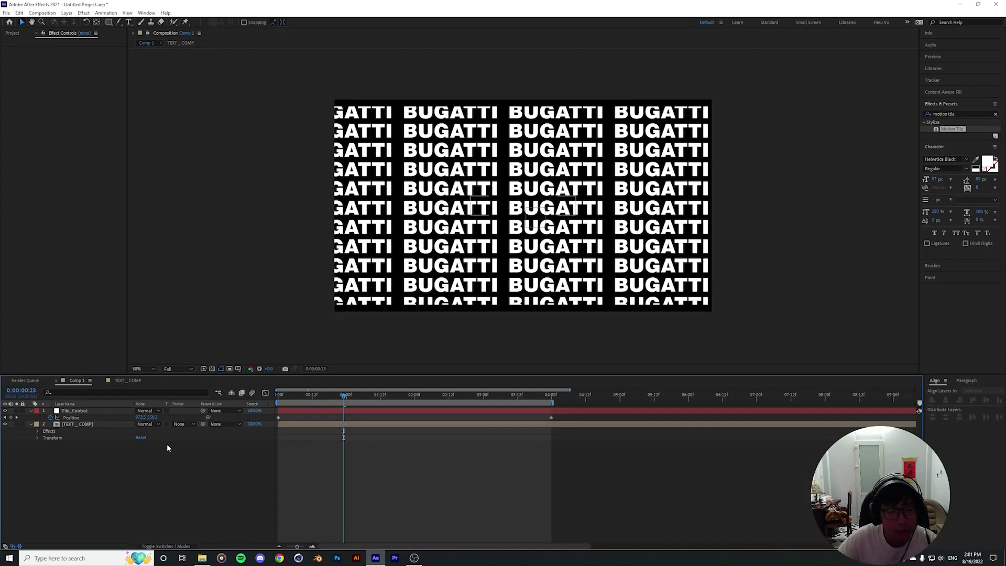
- Change the font of the BUGATTI text in TEXT _ COMP to Futura LT Heavy
left_click(91, 426)
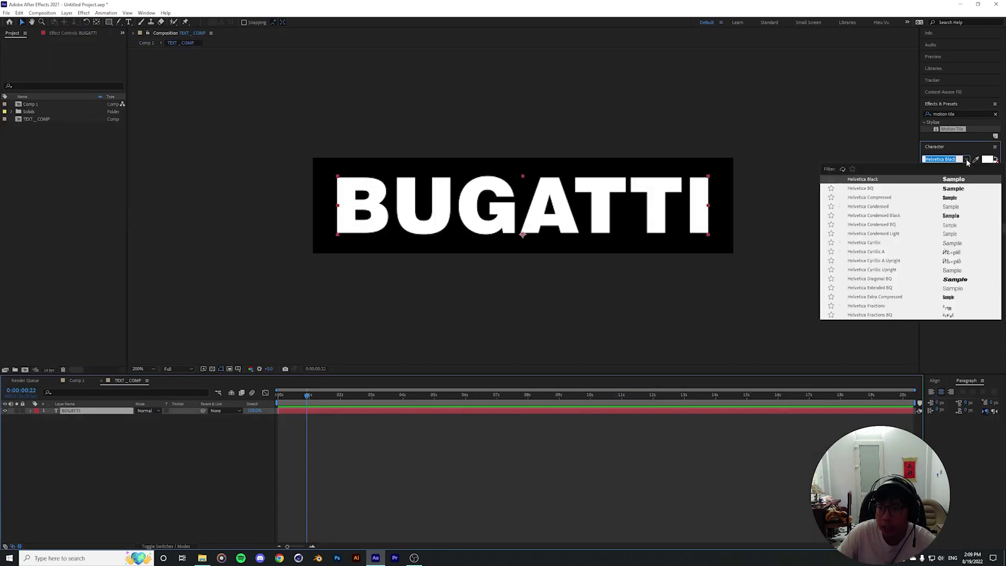
left_click(967, 159)
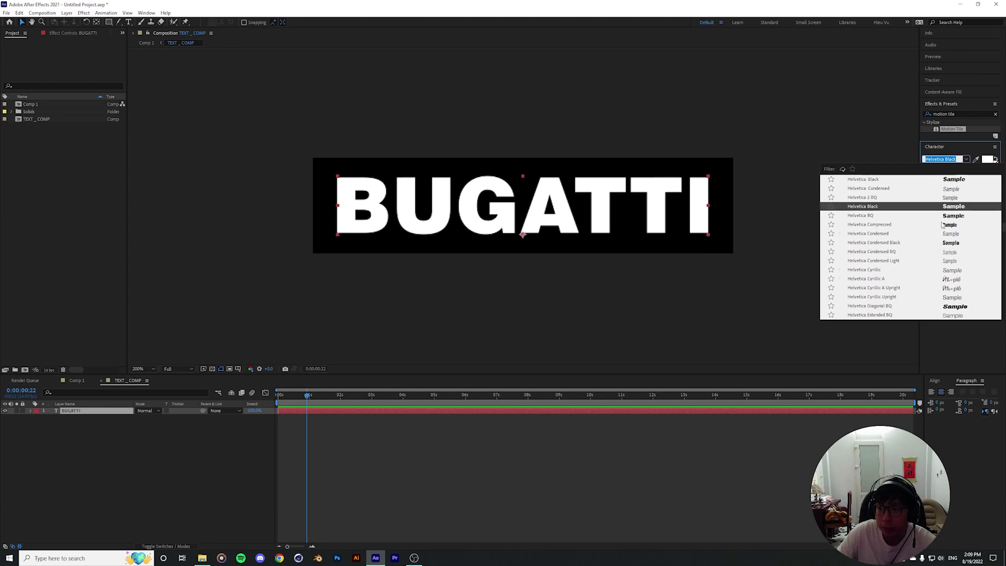
scroll(859, 230, "up", 3)
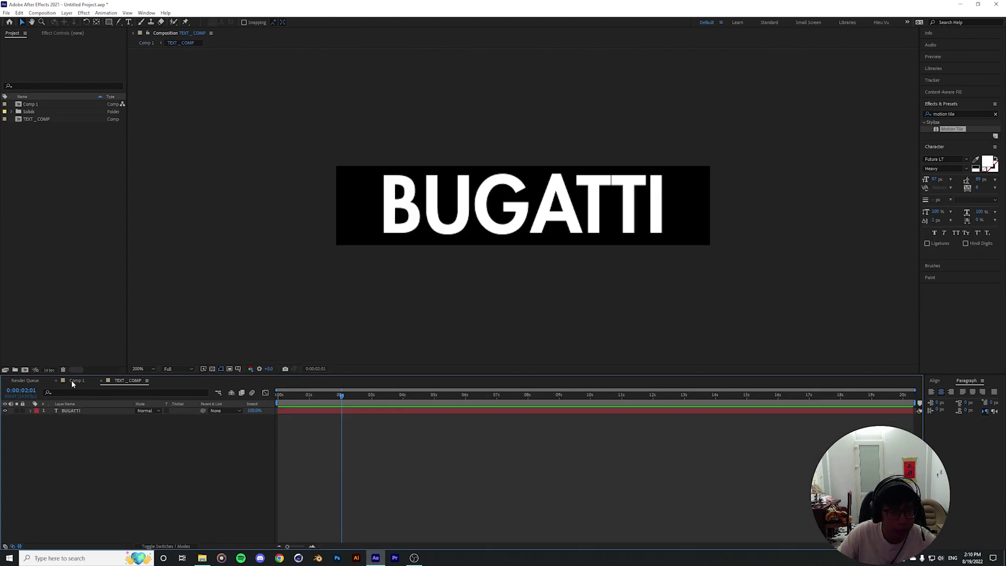
- Raise the Motion Tile Output Height to about 1140 in Comp 1 and check the frame coverage around 0:00:03:14
left_click(75, 381)
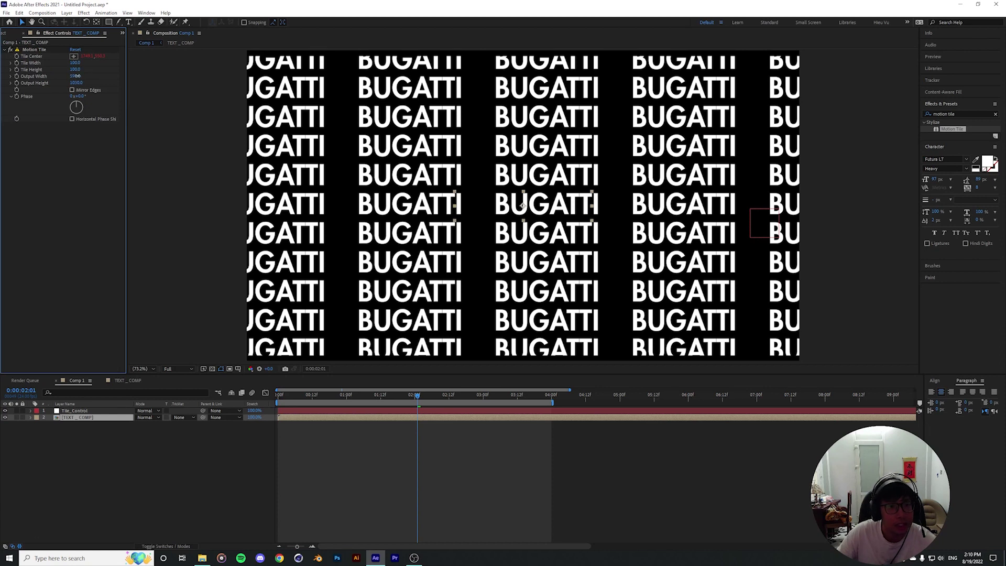
left_click_drag(77, 83, 84, 82)
left_click_drag(502, 402, 525, 402)
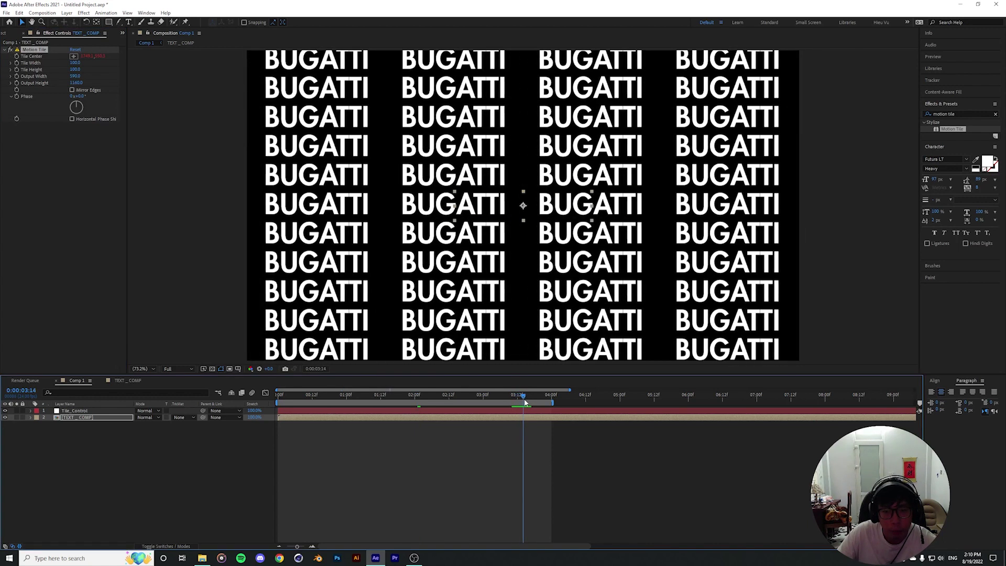
- Narrow the TEXT _ COMP composition closely around the Futura word and return to Comp 1
left_click(129, 380)
left_click(42, 13)
left_click(52, 29)
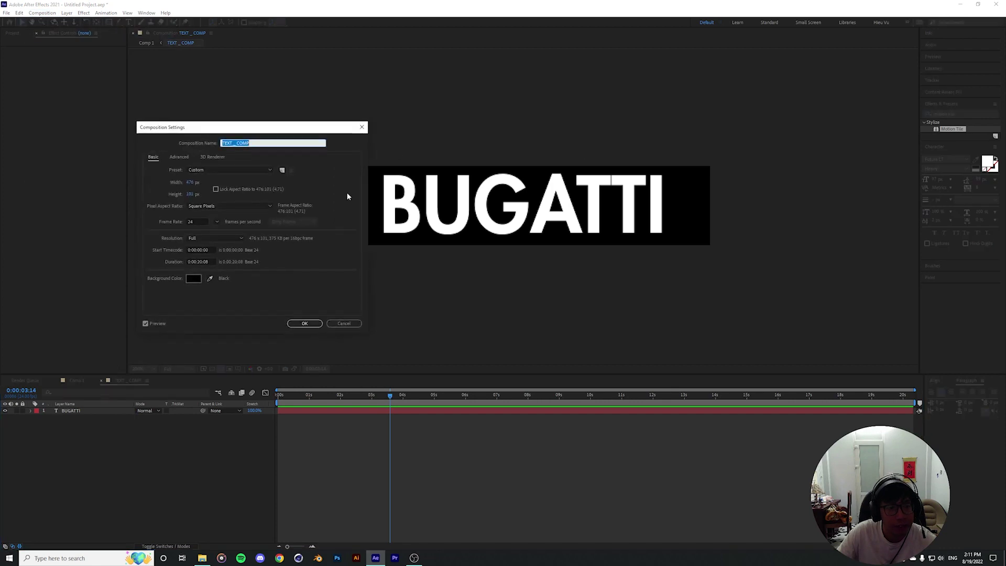
mouse_move(189, 182)
left_mouse_down()
mouse_move(167, 186)
mouse_move(184, 186)
left_mouse_up()
left_click(312, 322)
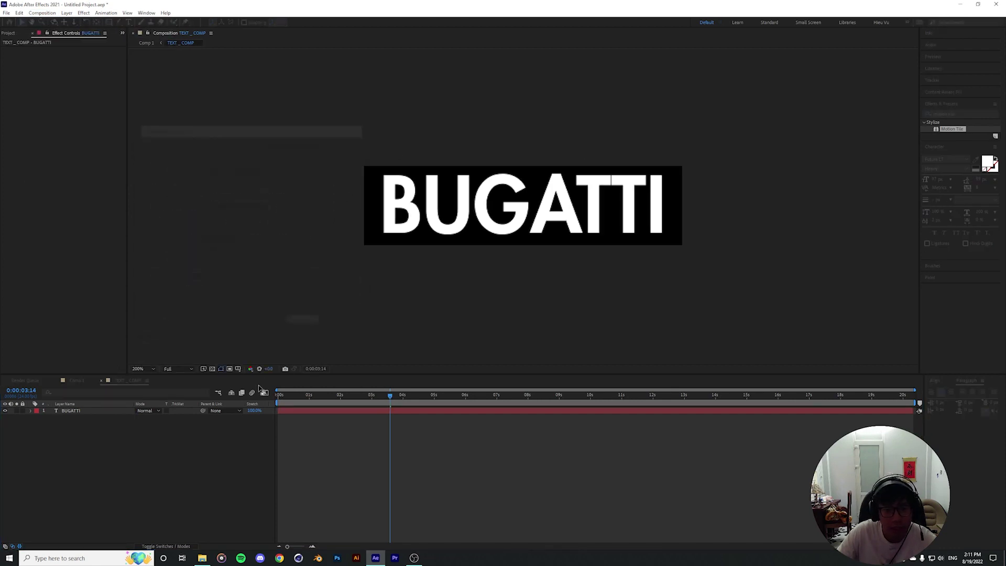
left_click(77, 381)
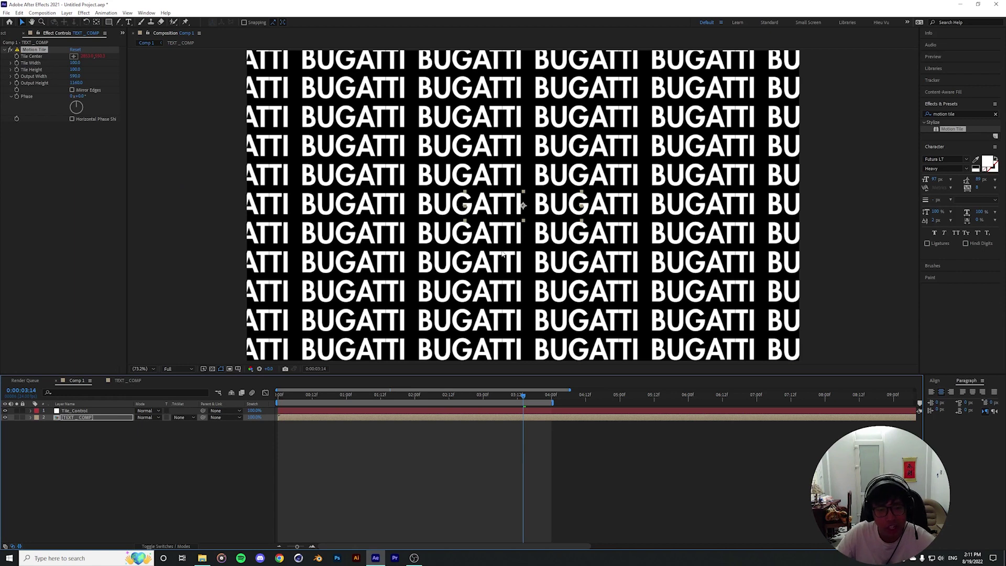
- Play back Comp 1, inspect the loop's last frame at 0:00:03:23, and select the Tile_Control null
left_click_drag(505, 397, 491, 431)
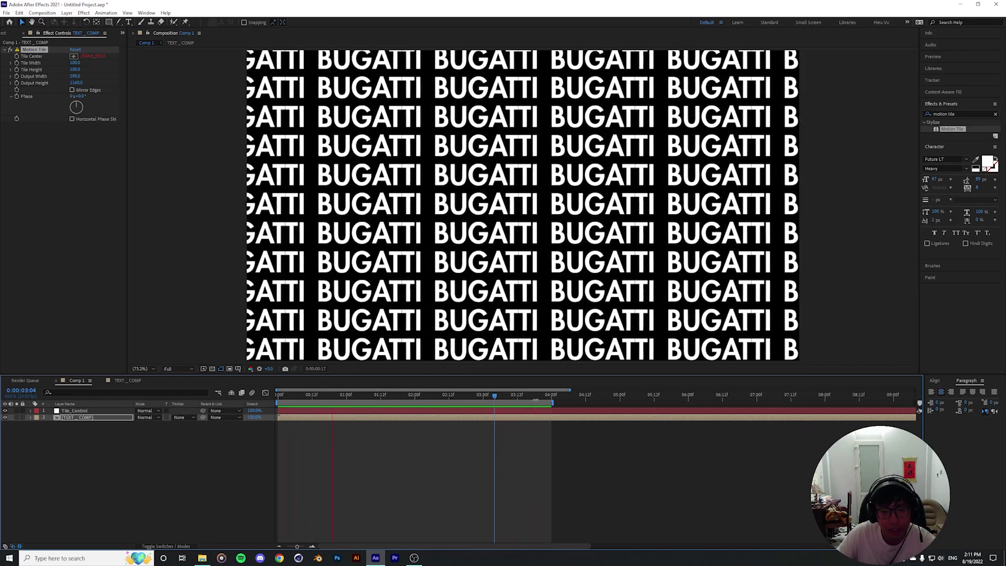
left_click(523, 398)
left_click_drag(523, 398, 549, 397)
key("space")
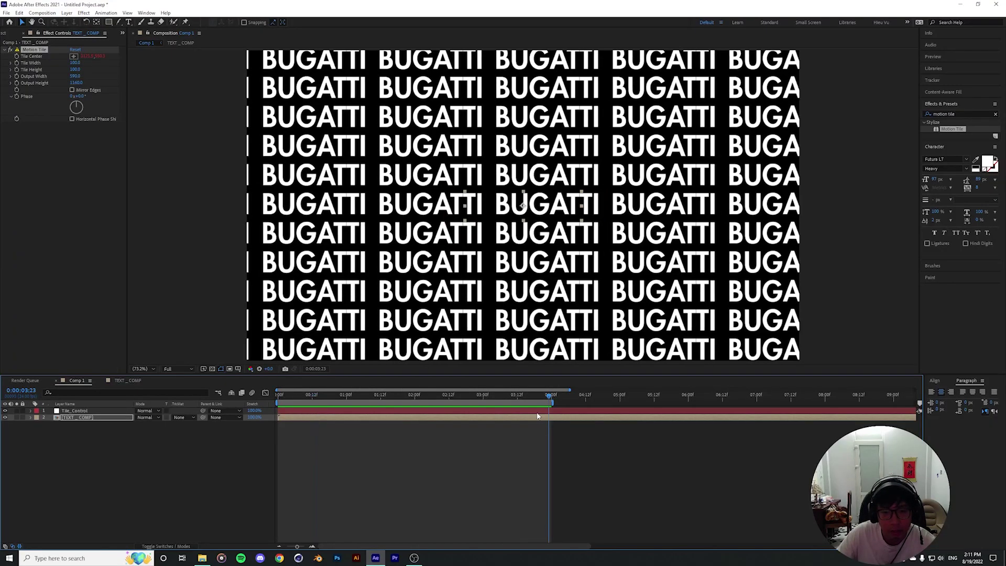
left_click(536, 411)
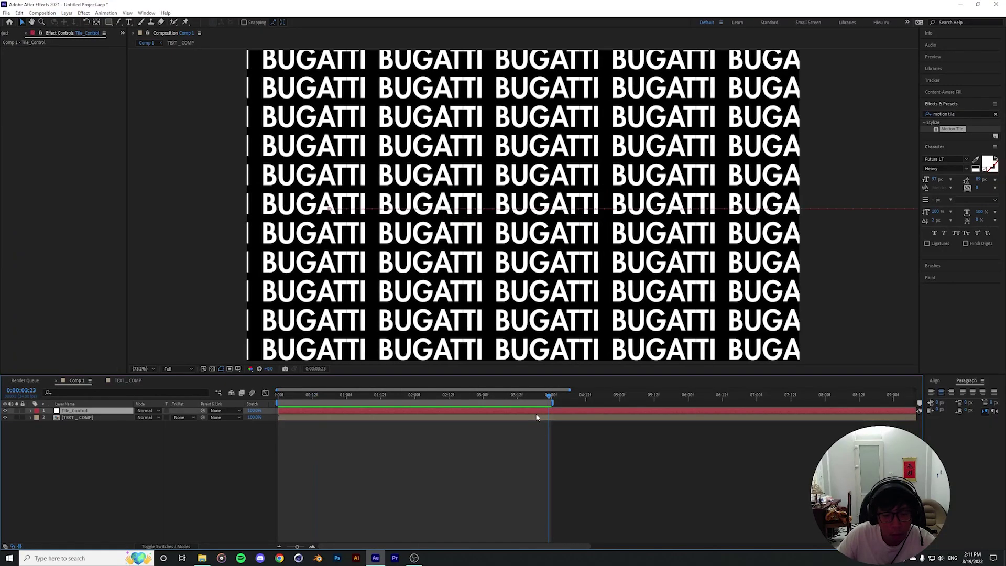
- Reveal the Tile_Control Position keyframes and compare the text pattern at 0:00:00:00 and 0:00:04:00, playing back the loop's end
key("u")
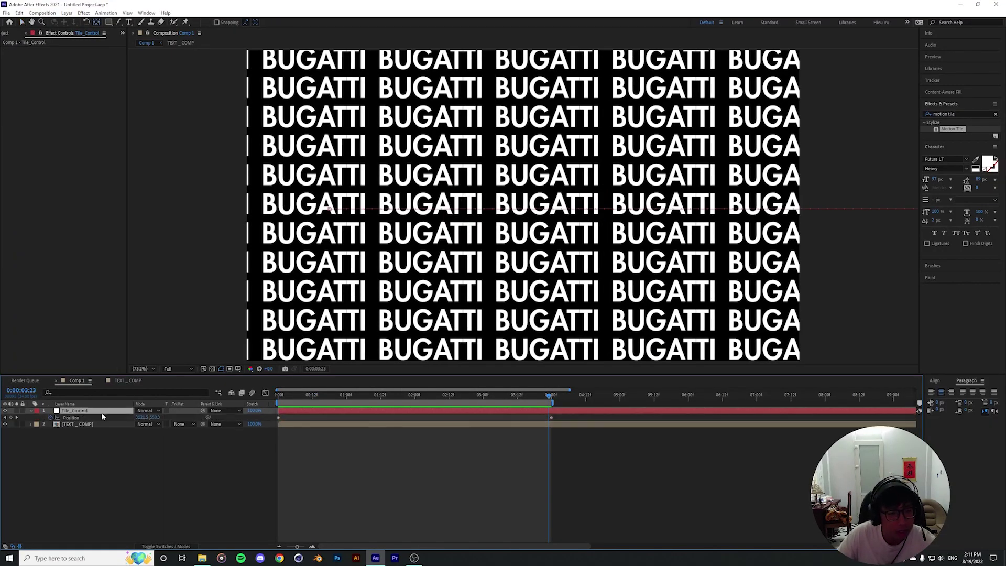
left_click_drag(549, 395, 255, 405)
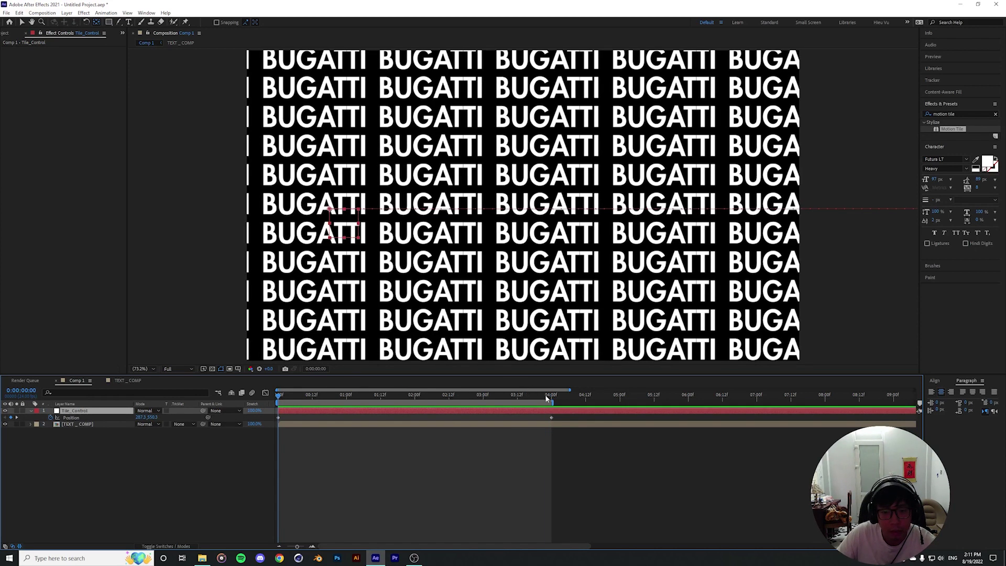
left_click(548, 396)
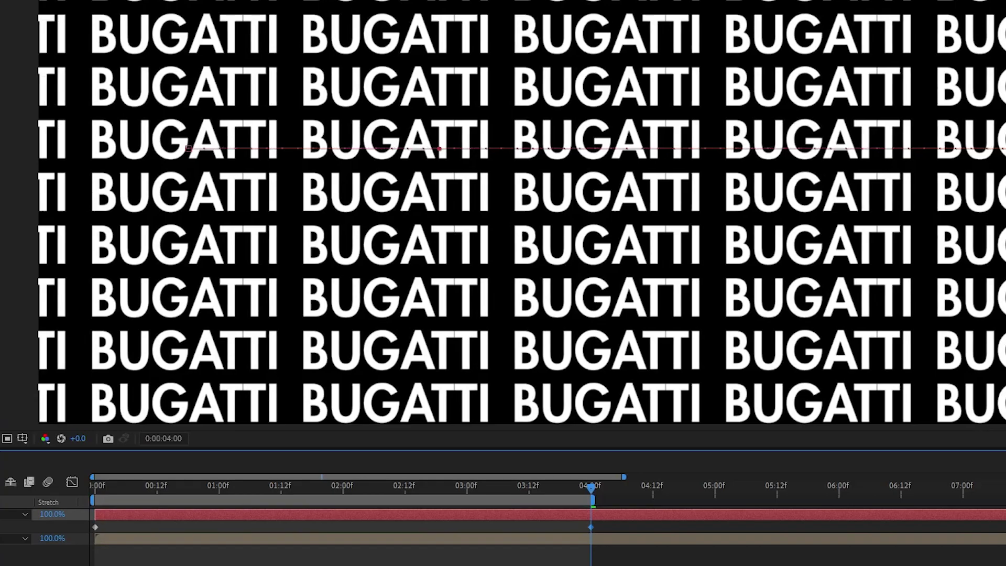
left_click_drag(590, 488, 550, 495)
key("space")
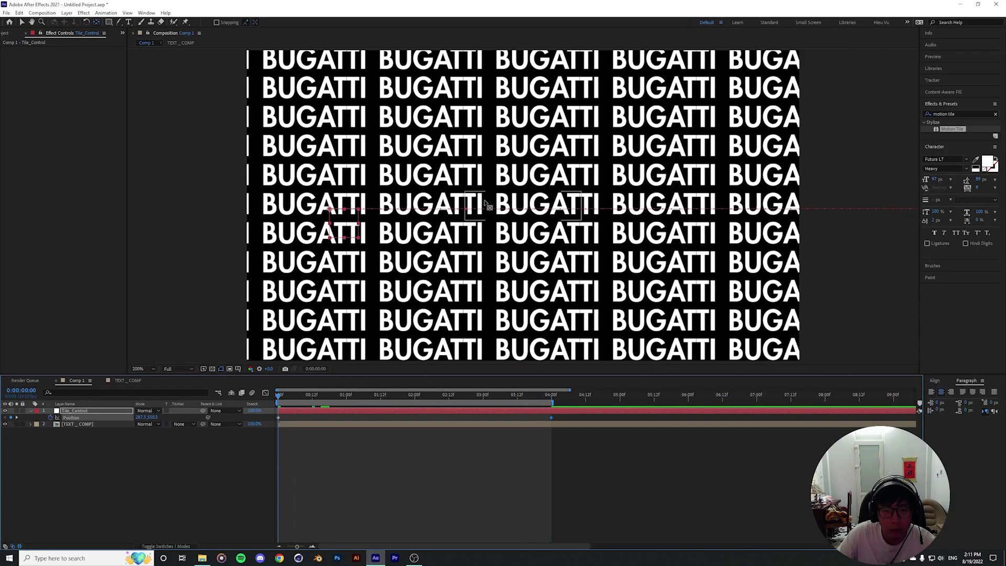
- Align a vertical guide to a BUGATTI word's edge at 0:00:00:00 and adjust Tile_Control's X position at 0:00:04:00 to match it
scroll(485, 202, "up", 2)
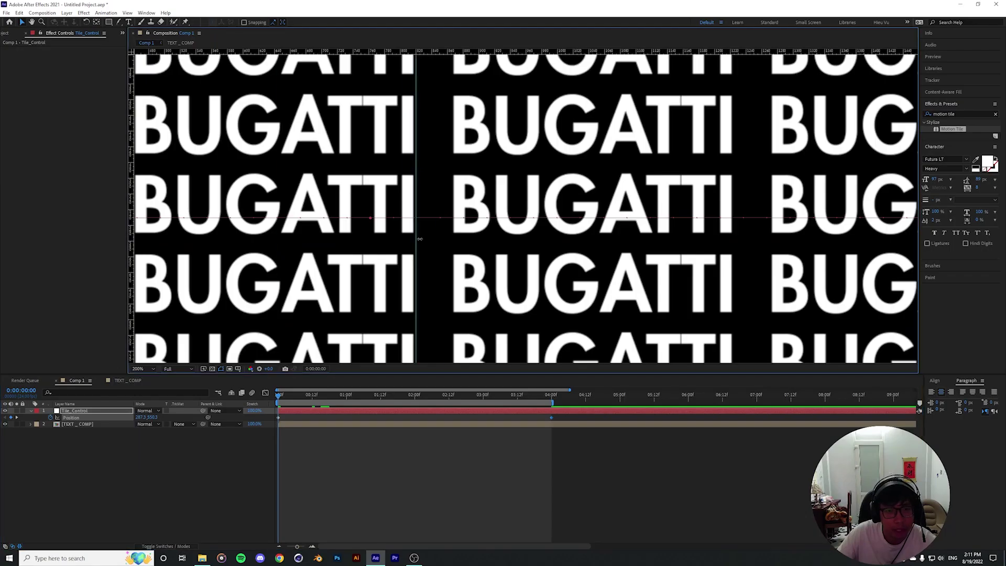
left_click_drag(420, 238, 453, 239)
left_click_drag(281, 396, 552, 396)
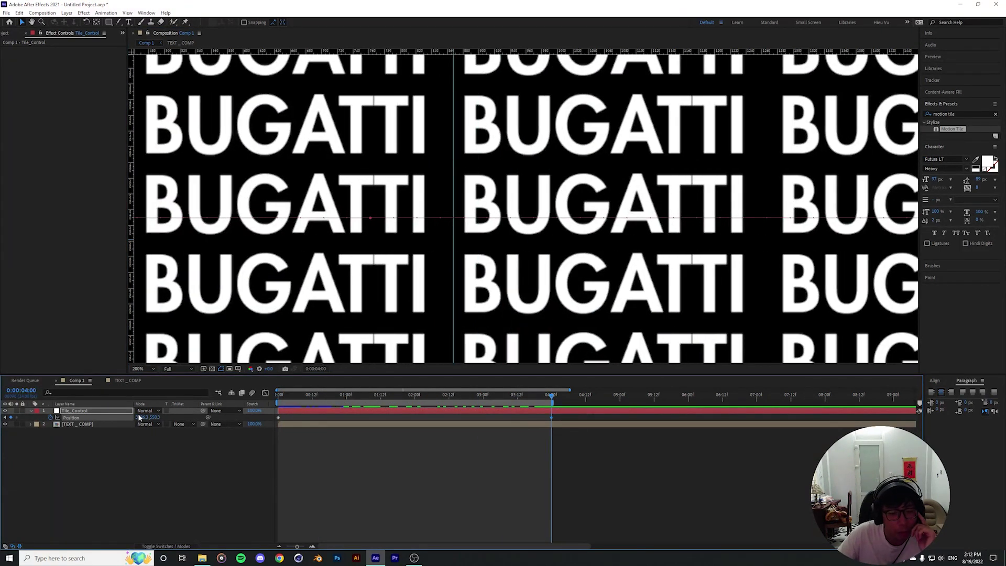
left_click_drag(135, 417, 125, 416)
scroll(497, 241, "down", 4)
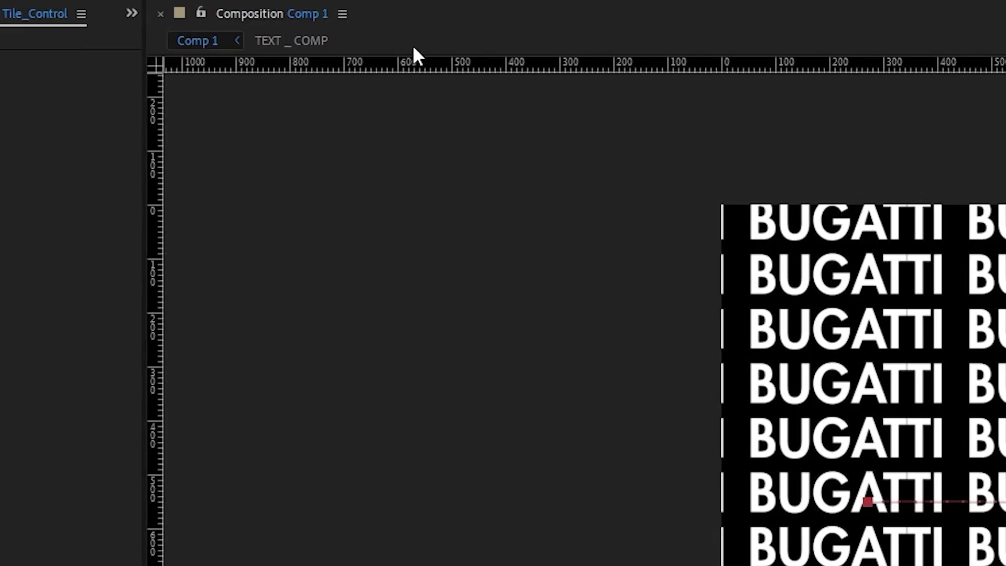
left_click_drag(414, 63, 225, 52)
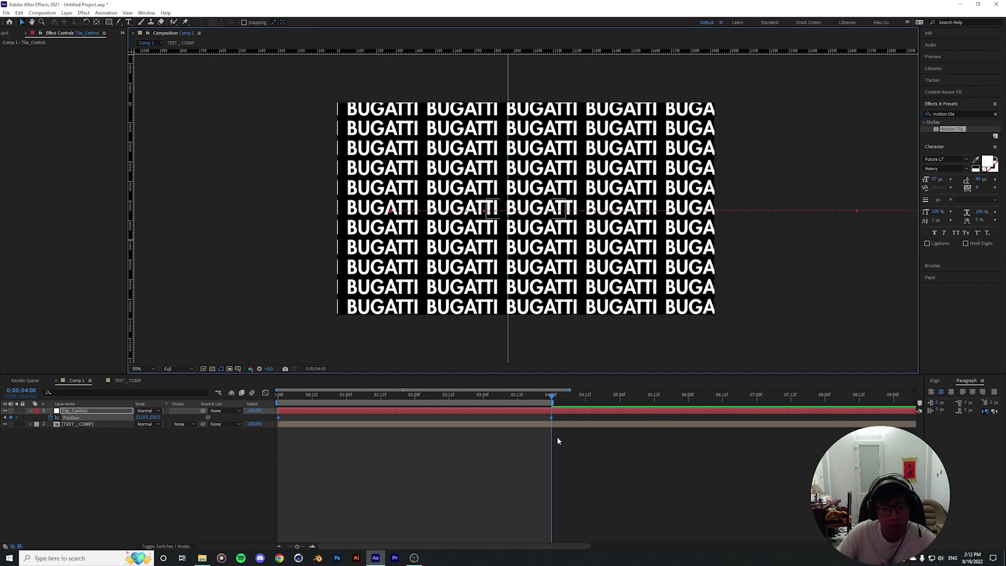
scroll(623, 265, "up", 4)
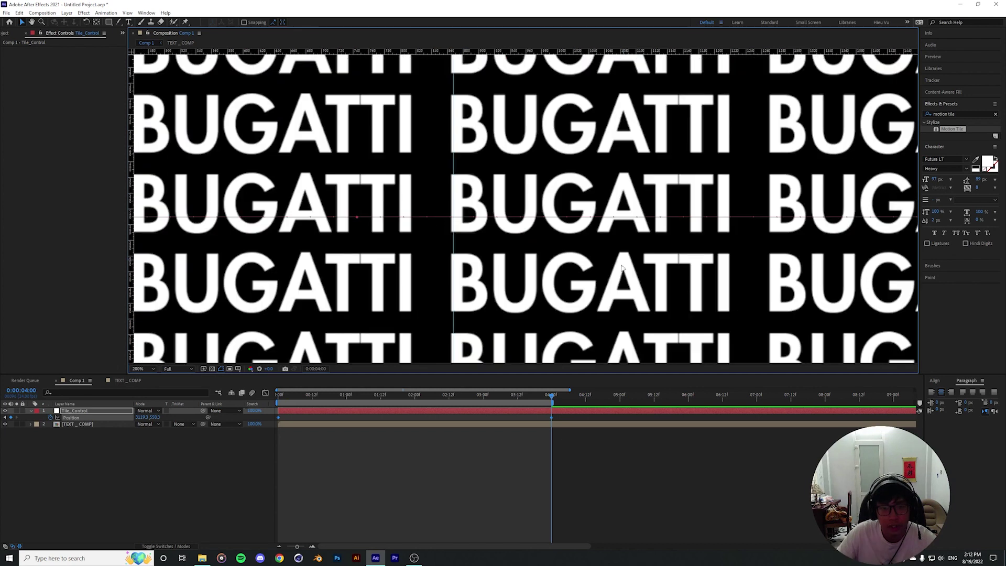
- Play back the end of the Comp 1 loop to check its seam, and remove the vertical guide
left_click_drag(538, 396, 497, 397)
key("space")
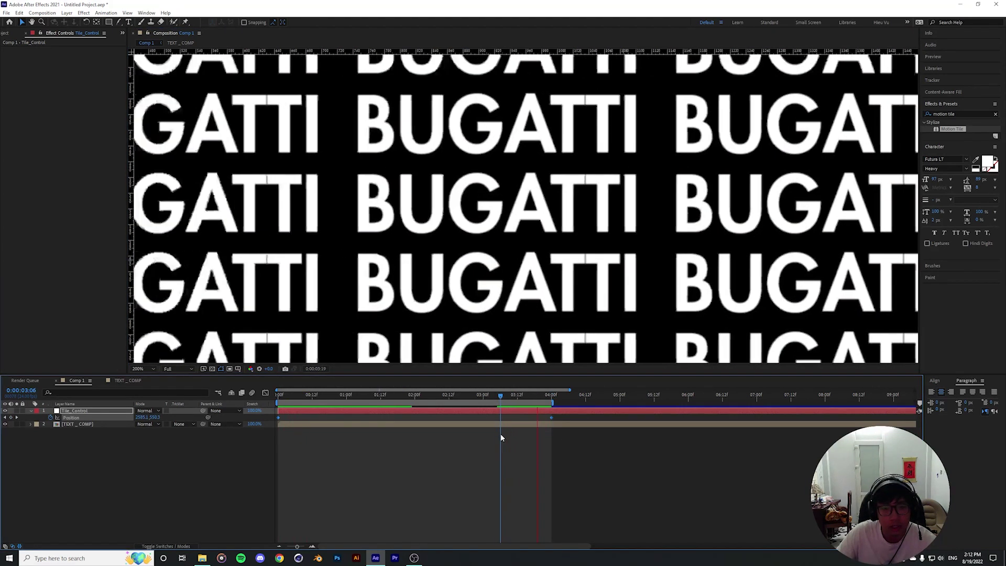
key("space")
left_click_drag(454, 188, 328, 193)
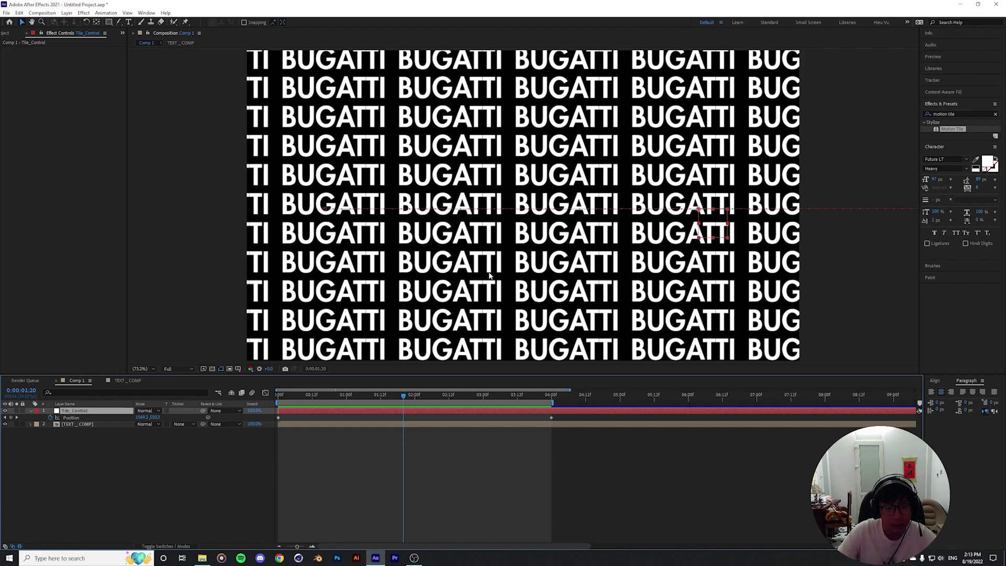
- Create a 1920 x 1080 px dark blue solid, colour #06112B, as the background beneath the text layer
left_click(66, 12)
mouse_move(74, 21)
left_click(195, 30)
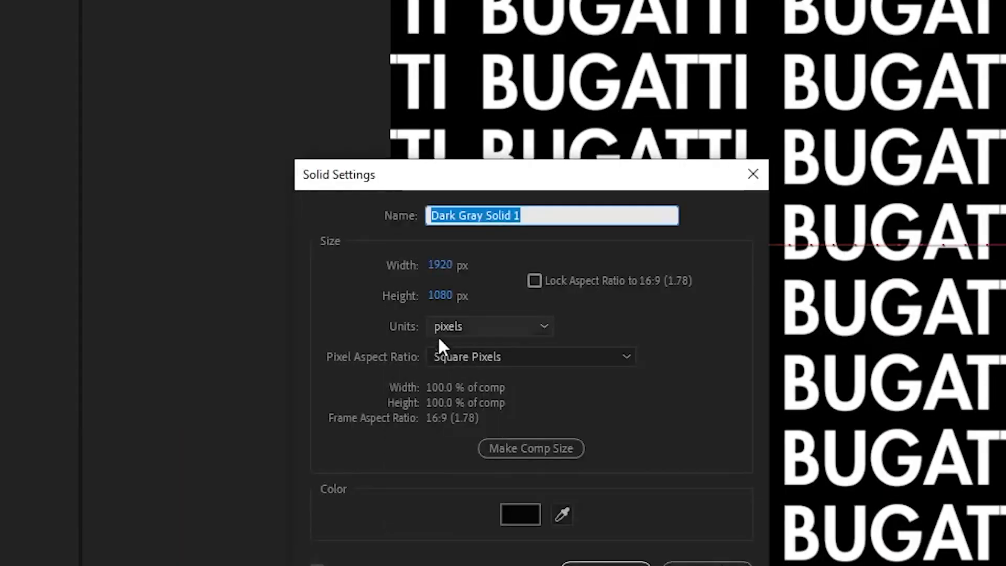
left_click(526, 518)
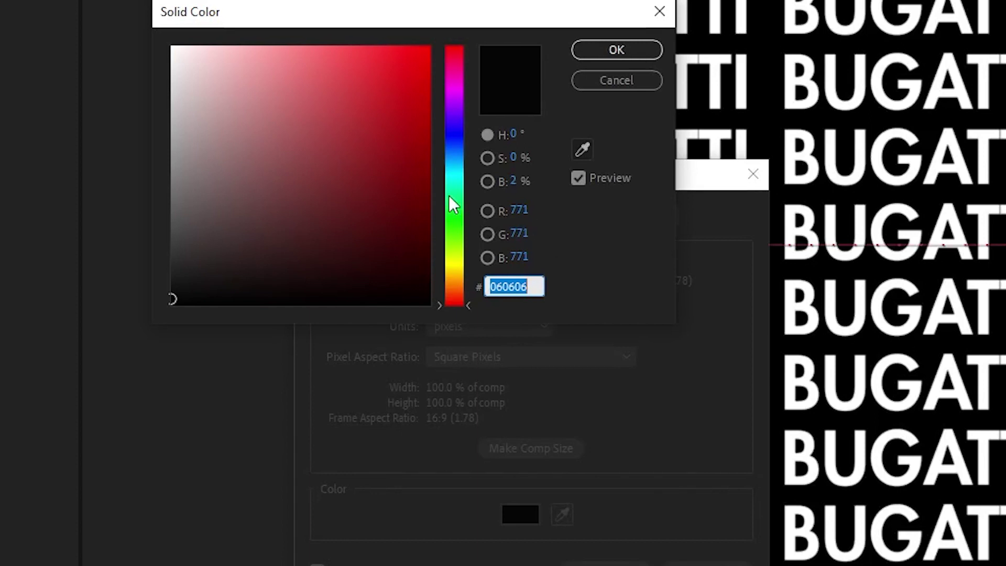
left_click(453, 141)
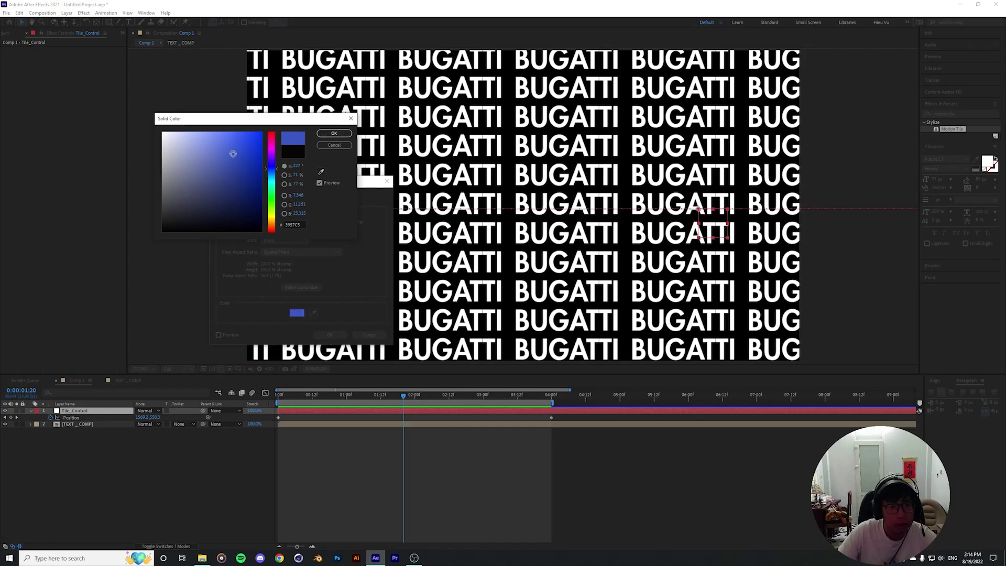
left_click_drag(350, 98, 343, 76)
mouse_move(254, 202)
left_mouse_down()
mouse_move(243, 208)
mouse_move(249, 215)
left_mouse_up()
left_click(273, 172)
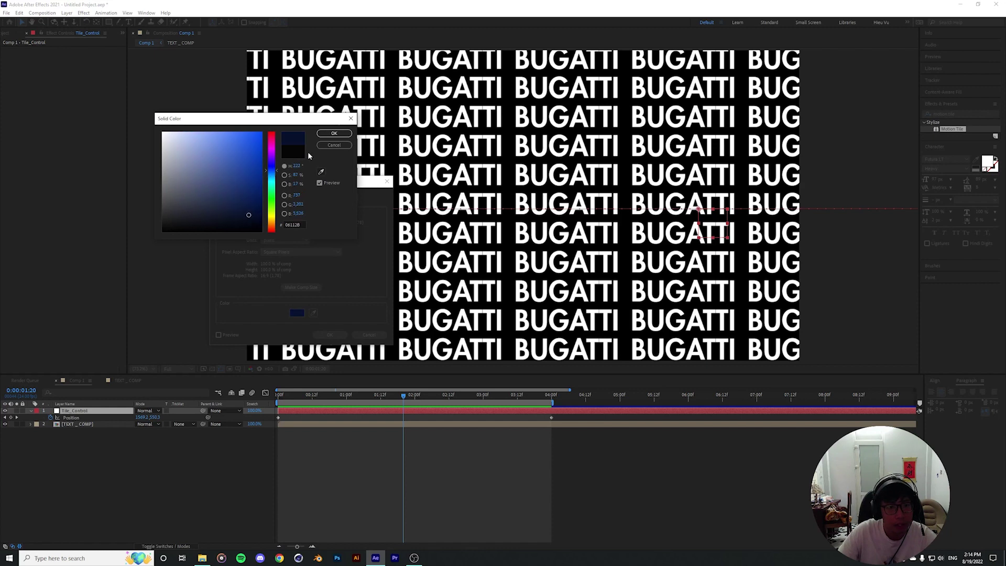
left_click(333, 133)
left_click(329, 334)
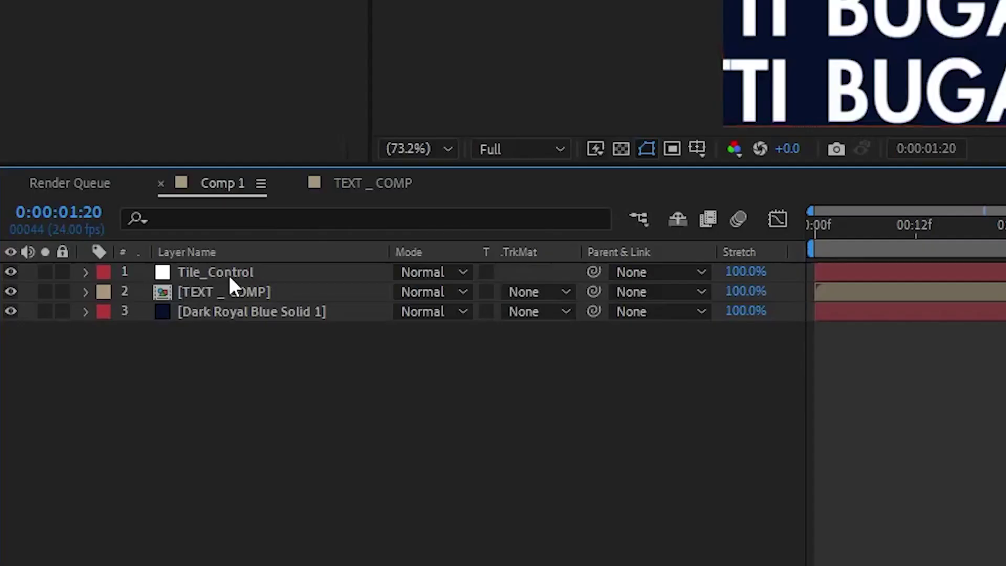
- Add an adjustment layer above Tile_Control in Comp 1 and name it DISTORT
left_click(193, 270)
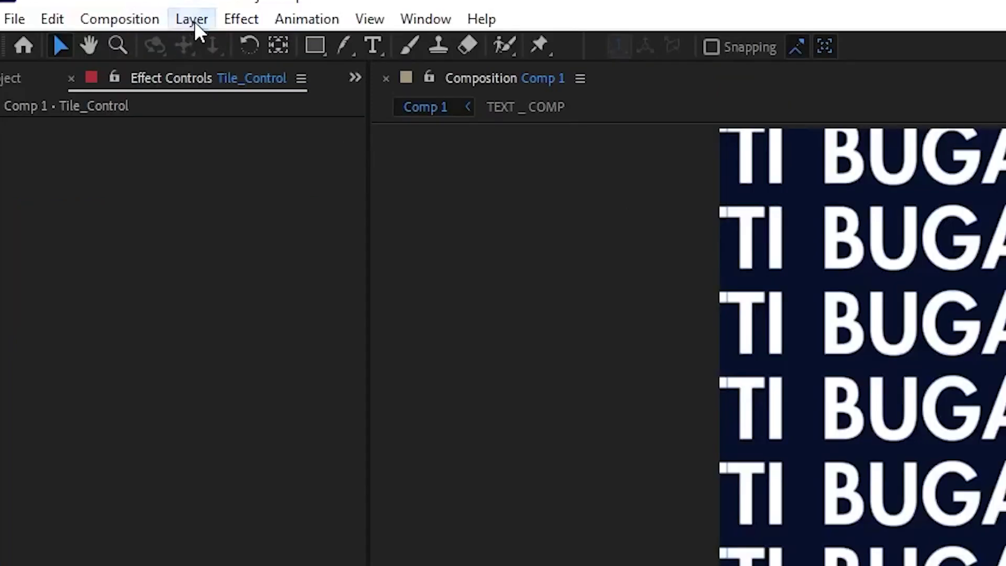
left_click(194, 21)
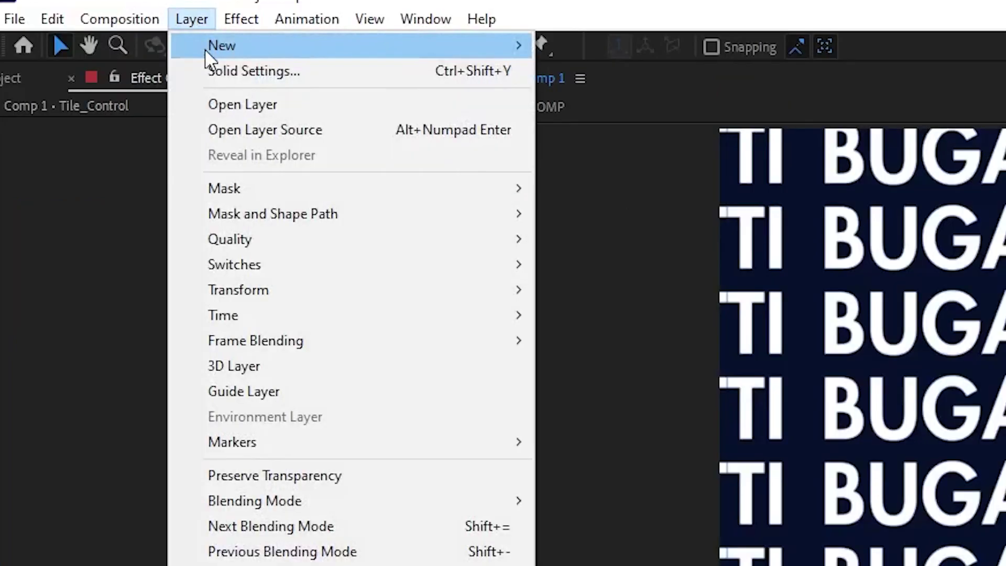
mouse_move(206, 49)
left_click(593, 197)
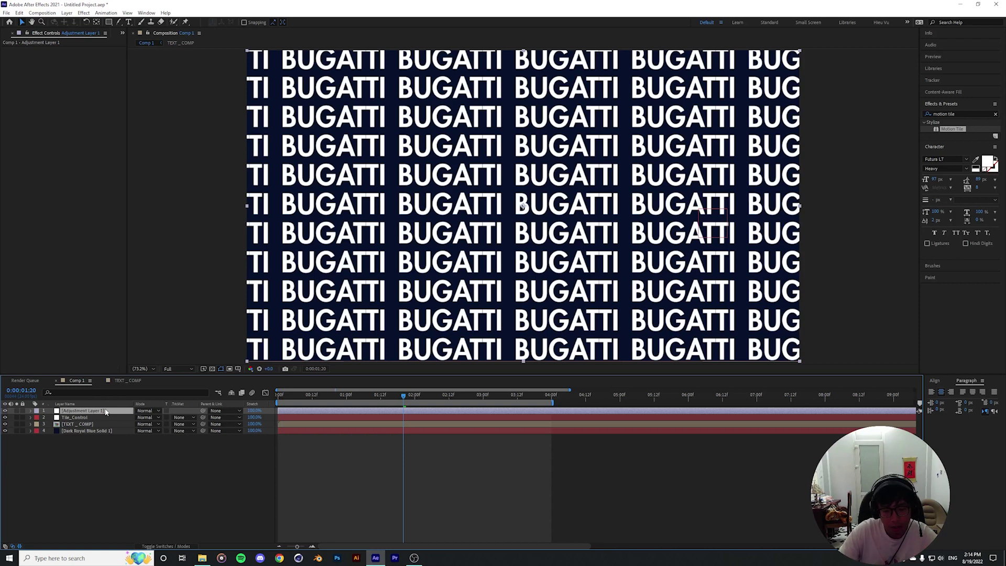
key("Return")
type("DIS")
key("Return")
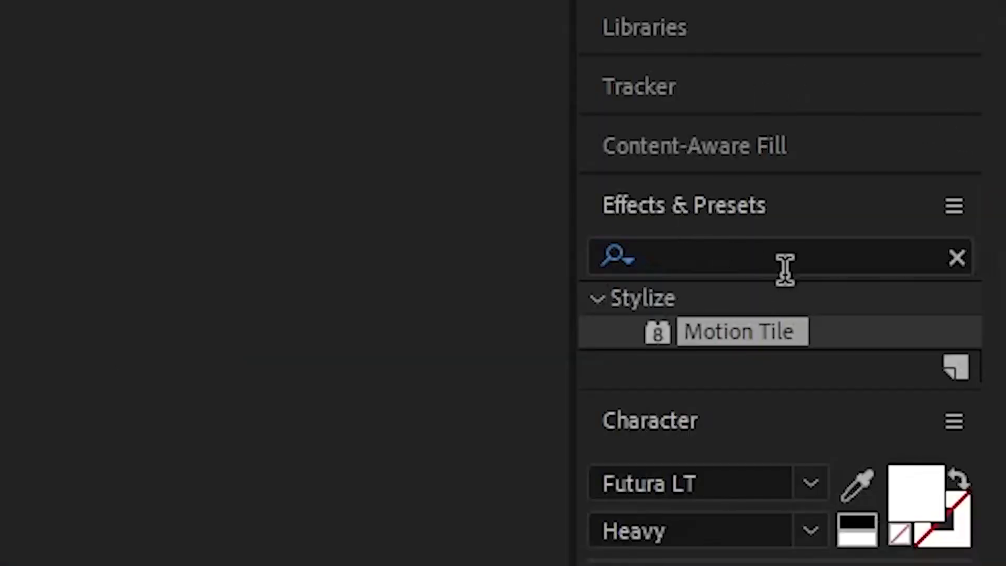
- Find the Mesh Warp effect and apply it to the DISTORT adjustment layer
left_click_drag(788, 258, 257, 268)
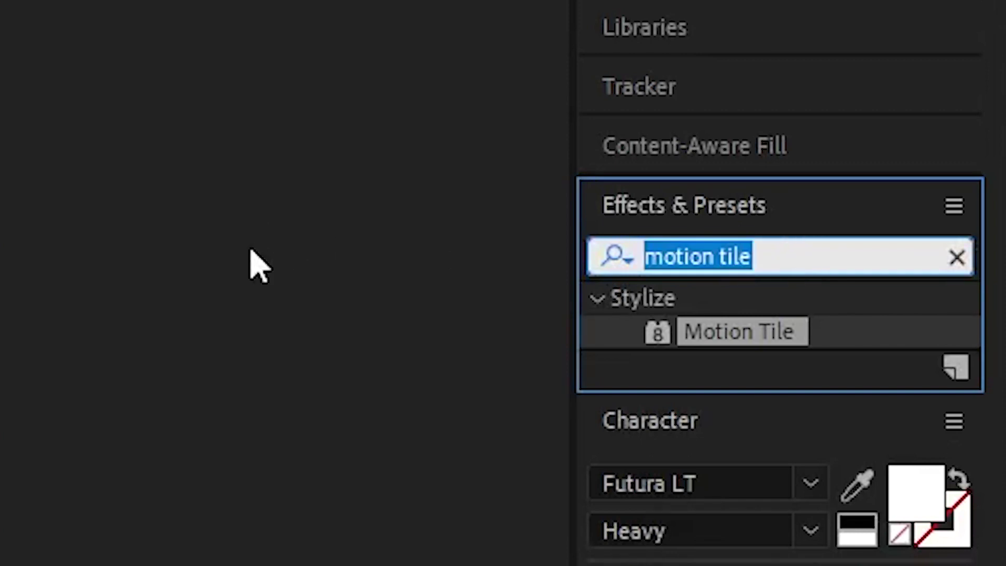
type("MM")
key("BackSpace")
type("esh ")
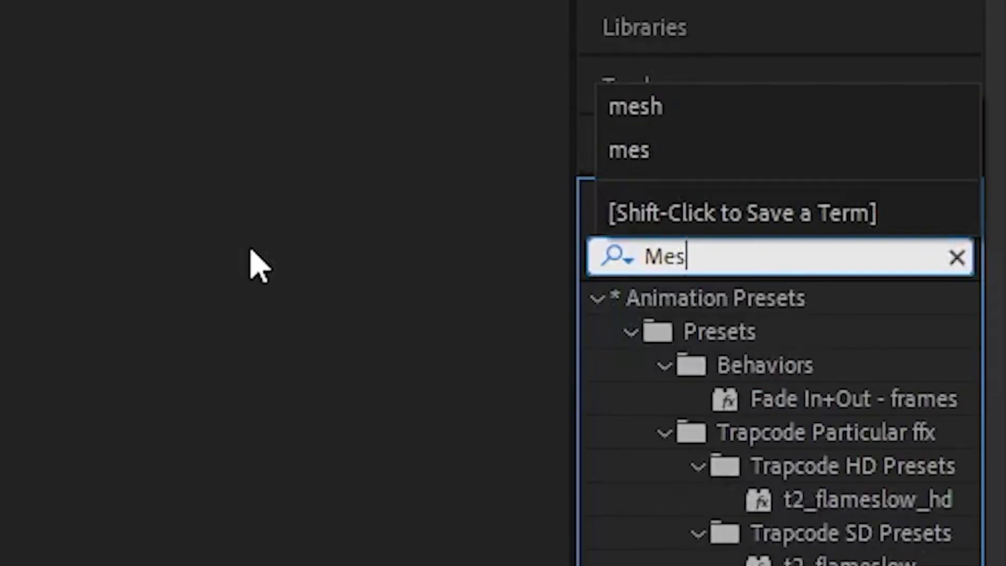
type("W")
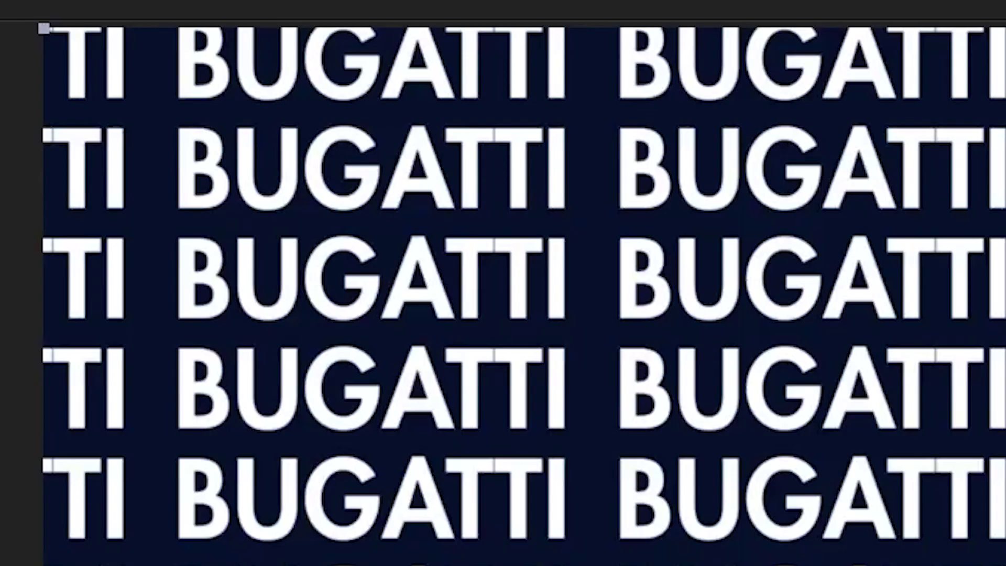
double_click(718, 333)
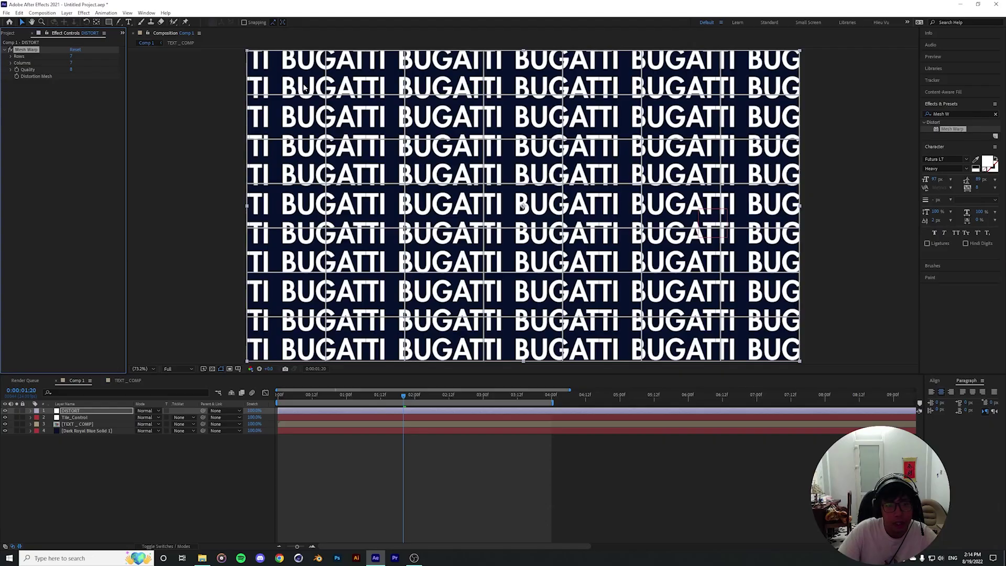
- Try bending the text by moving an interior mesh point of the Mesh Warp grid
scroll(541, 191, "up", 1)
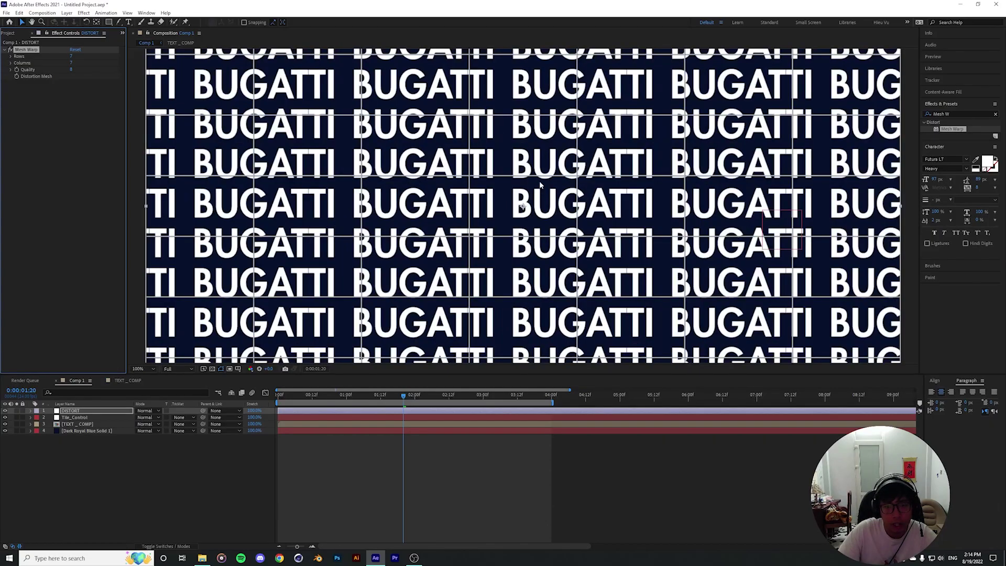
scroll(535, 189, "up", 1)
scroll(531, 192, "down", 2)
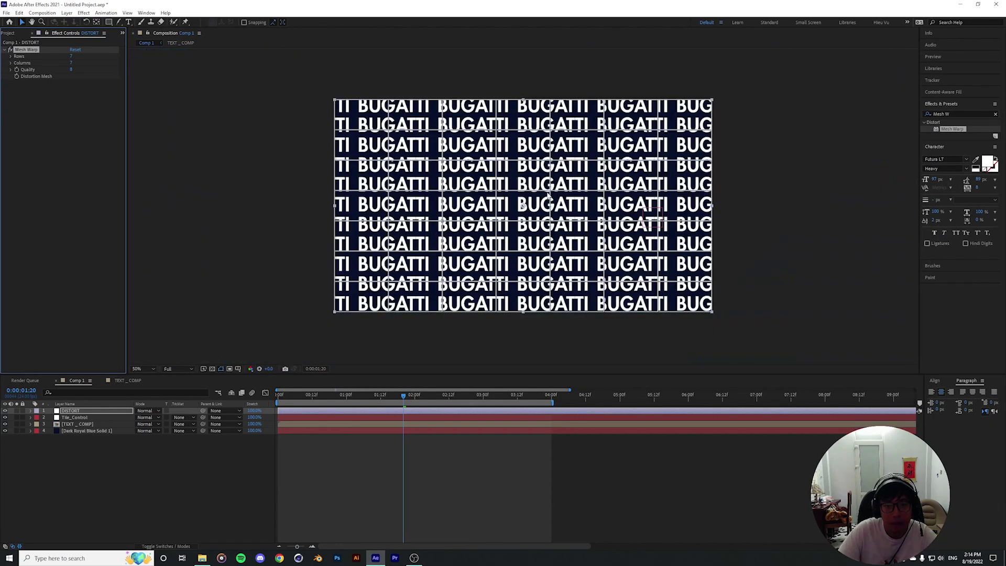
scroll(548, 194, "up", 2)
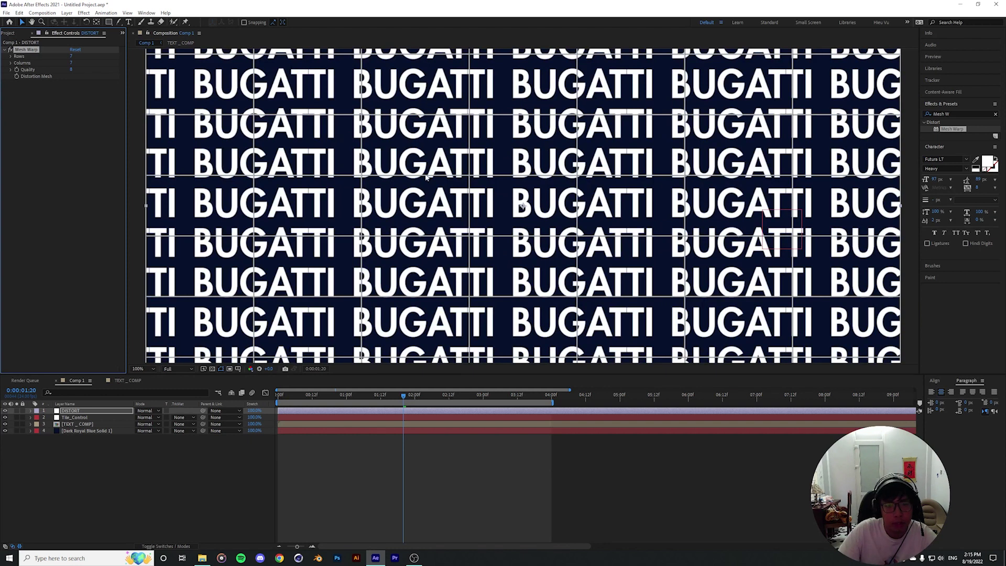
mouse_move(362, 175)
left_mouse_down()
mouse_move(381, 200)
mouse_move(277, 180)
mouse_move(394, 168)
mouse_move(364, 188)
left_mouse_up()
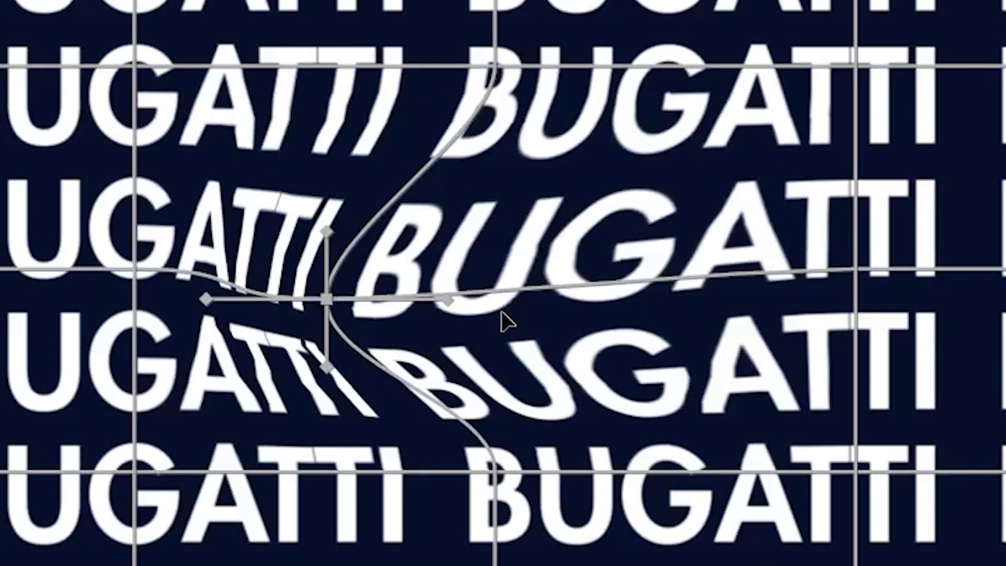
left_click_drag(502, 321, 595, 220)
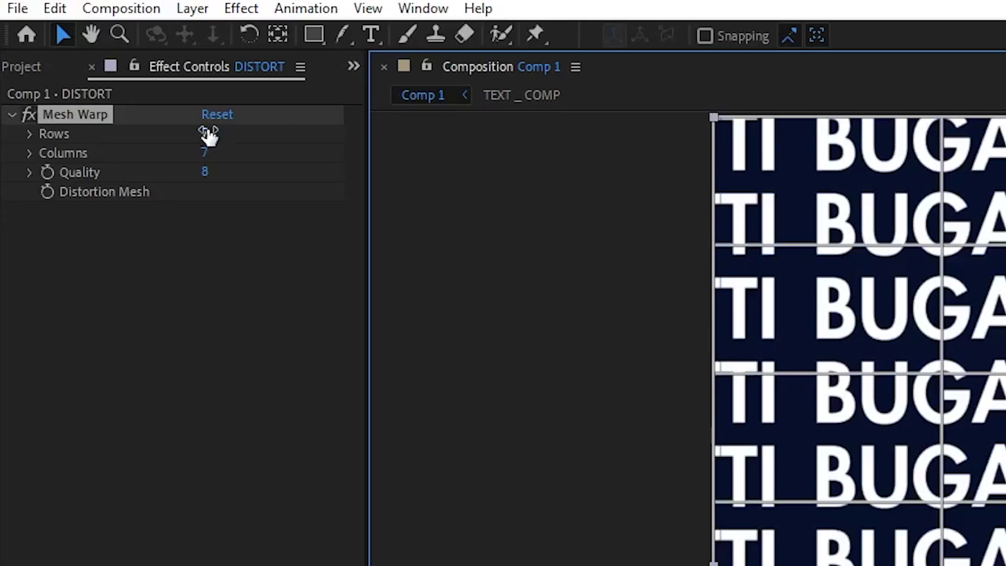
- Try a Mesh Warp grid of 4 rows and 25 columns, pulling mesh points along its upper row line
left_click_drag(205, 137, 217, 154)
left_click_drag(67, 63, 71, 64)
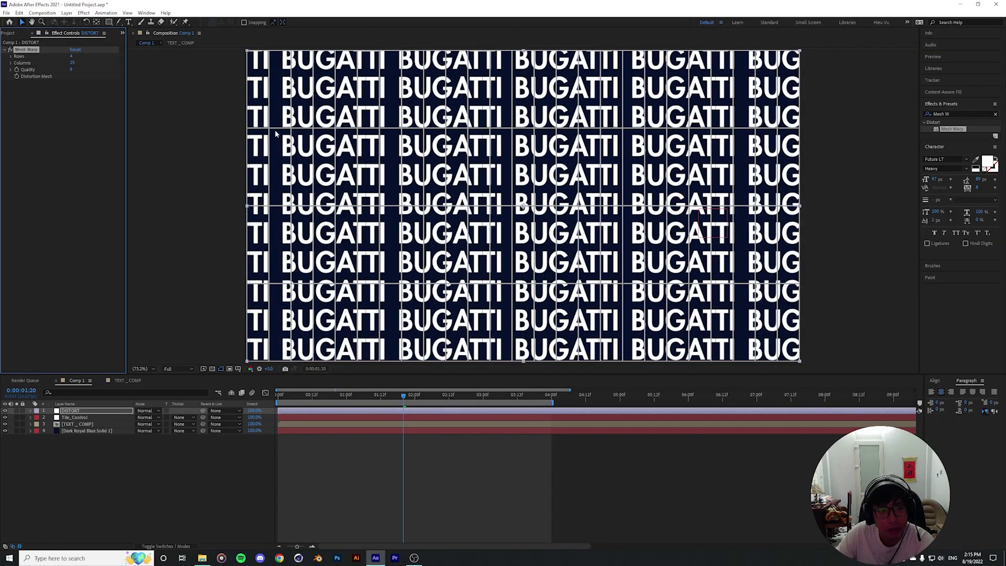
left_click_drag(271, 129, 273, 151)
left_click_drag(446, 128, 456, 151)
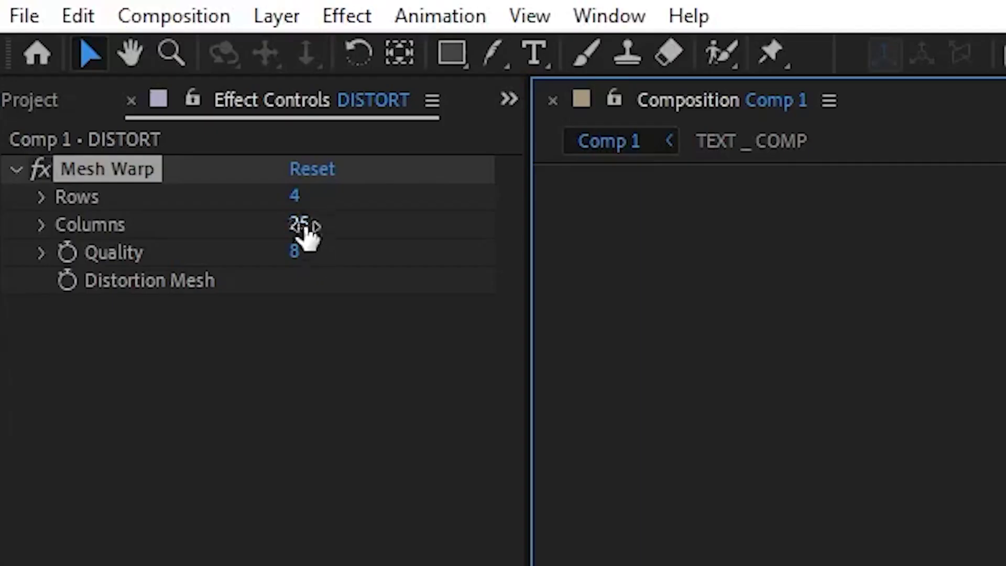
- Set the Mesh Warp grid on the DISTORT layer to 6 rows and 5 columns
left_click_drag(298, 226, 272, 230)
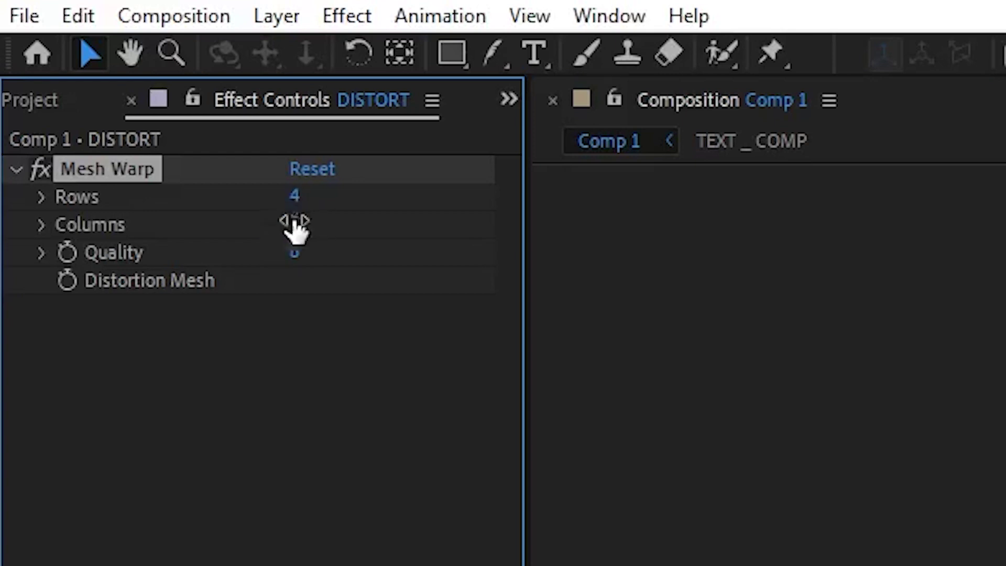
left_click(295, 204)
type("6")
key("Return")
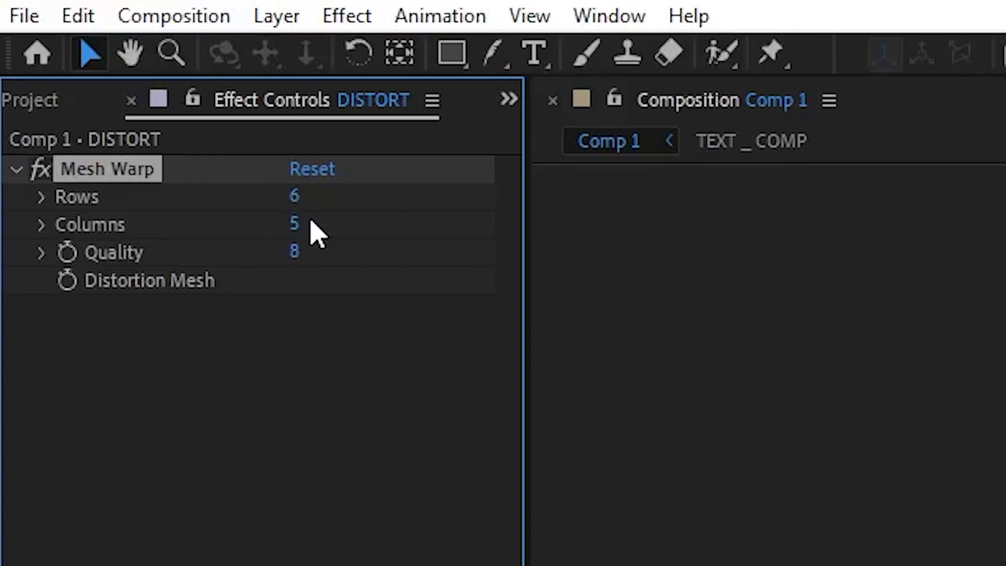
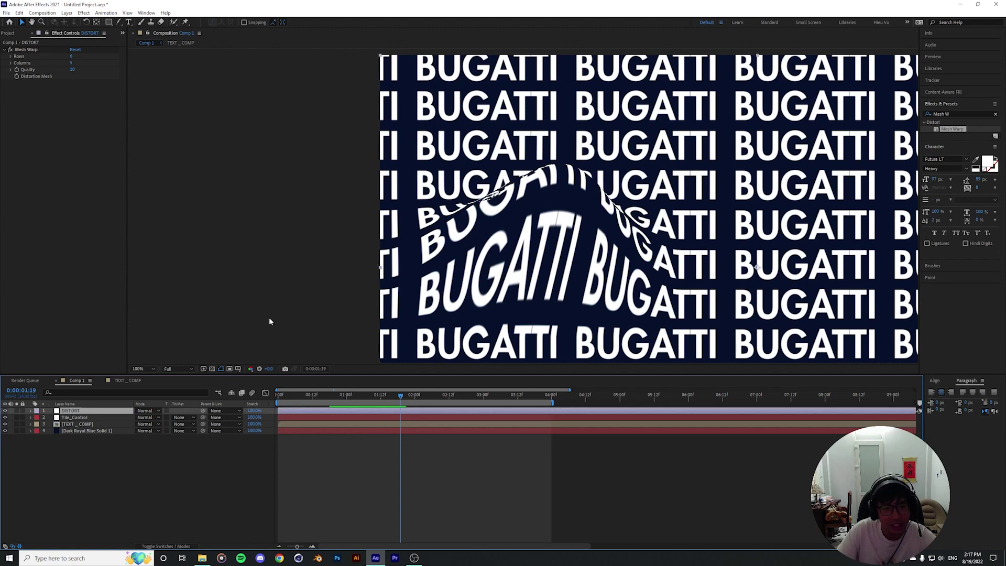
- Select the Mesh Warp effect and pull an interior mesh point in the pattern's right half down into a deep dip
left_click(23, 50)
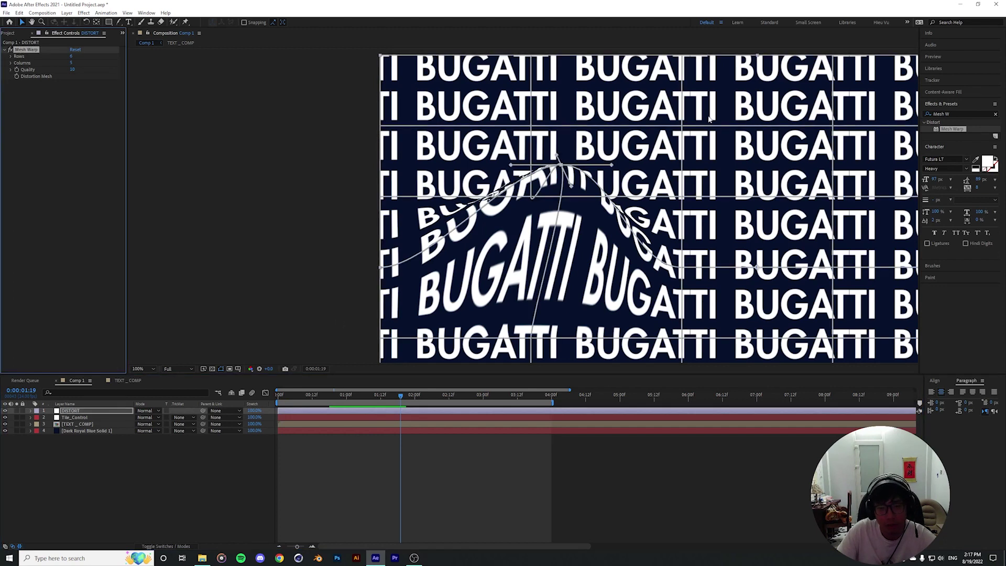
left_click_drag(708, 246, 543, 233)
left_click_drag(669, 184, 668, 299)
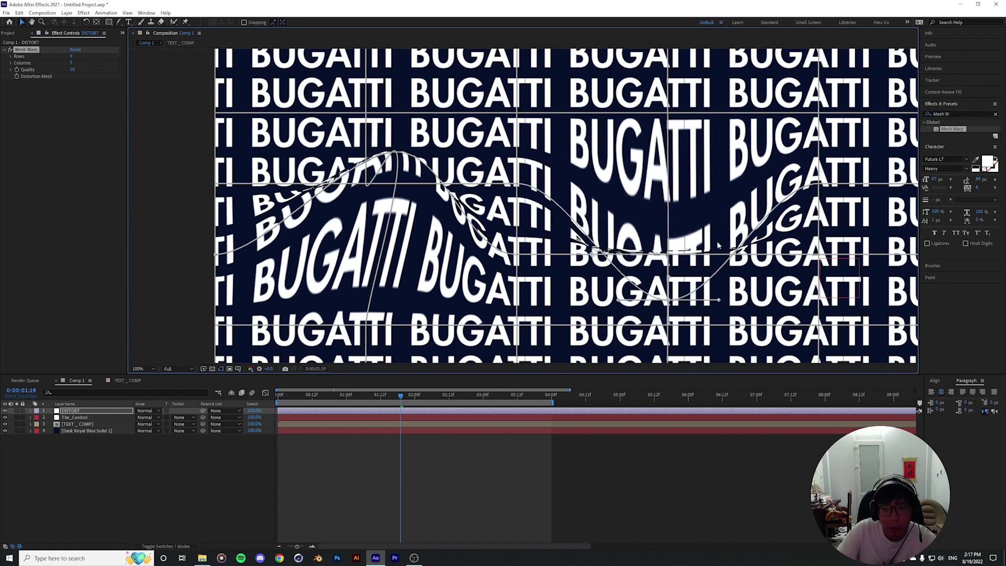
scroll(686, 272, "up", 3)
scroll(681, 281, "down", 1)
left_click_drag(636, 237, 584, 216)
mouse_move(646, 318)
left_mouse_down()
mouse_move(626, 338)
mouse_move(564, 348)
mouse_move(654, 333)
left_mouse_up()
key("comma")
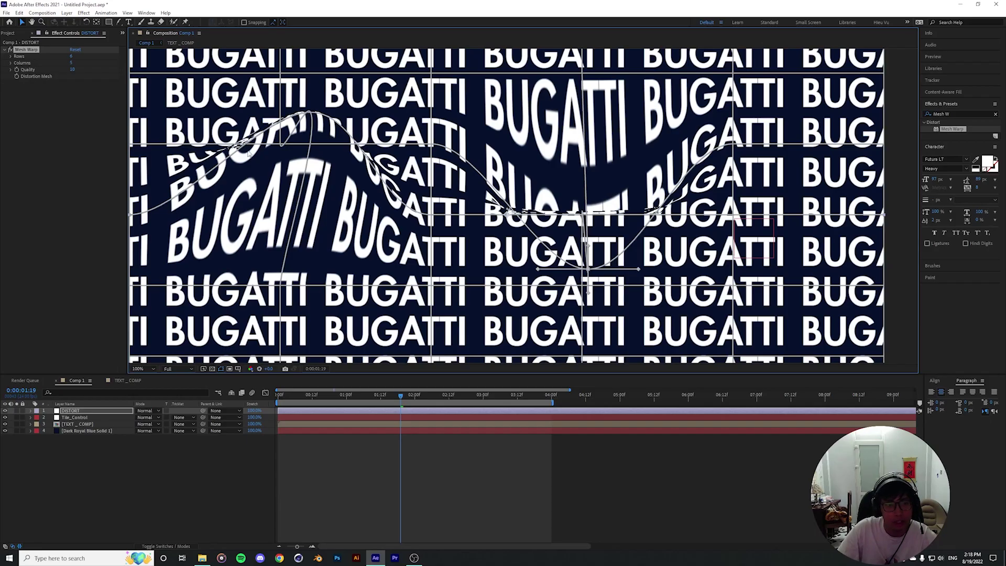
- Raise the same mesh point above its row line so the text on the pattern's right half bulges into a peak
left_click_drag(585, 267, 505, 126)
left_click(513, 339)
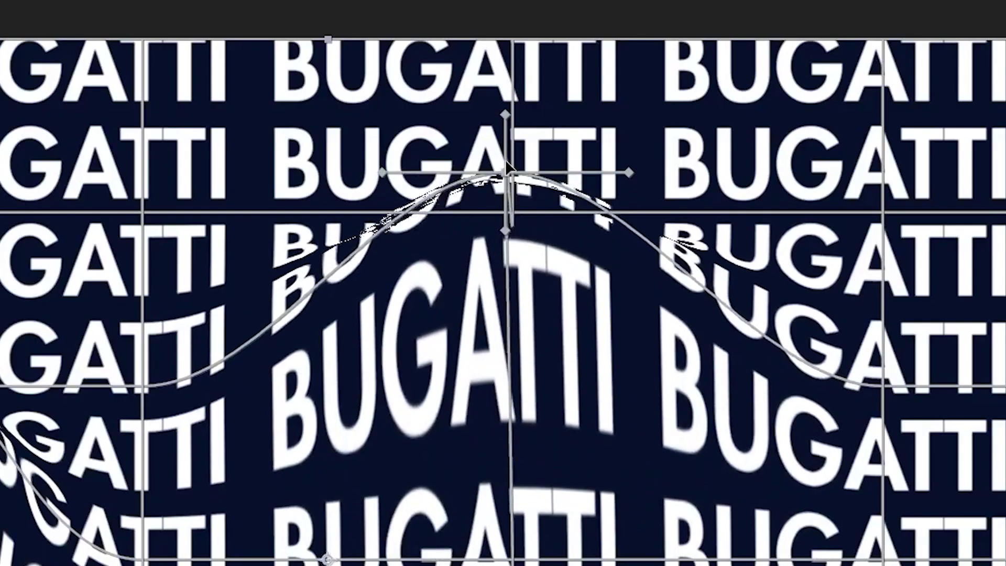
left_click_drag(506, 162, 506, 85)
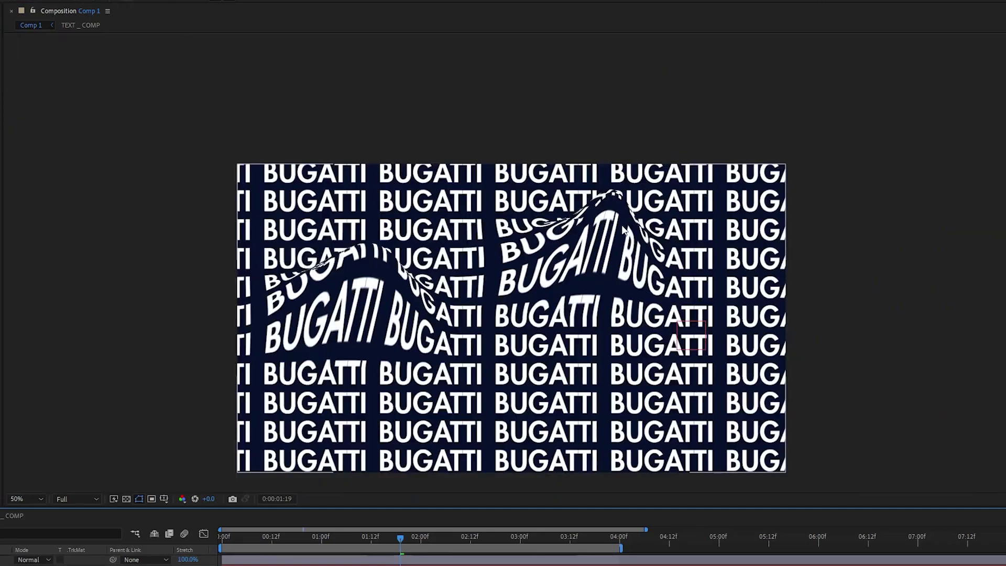
scroll(622, 229, "up", 1)
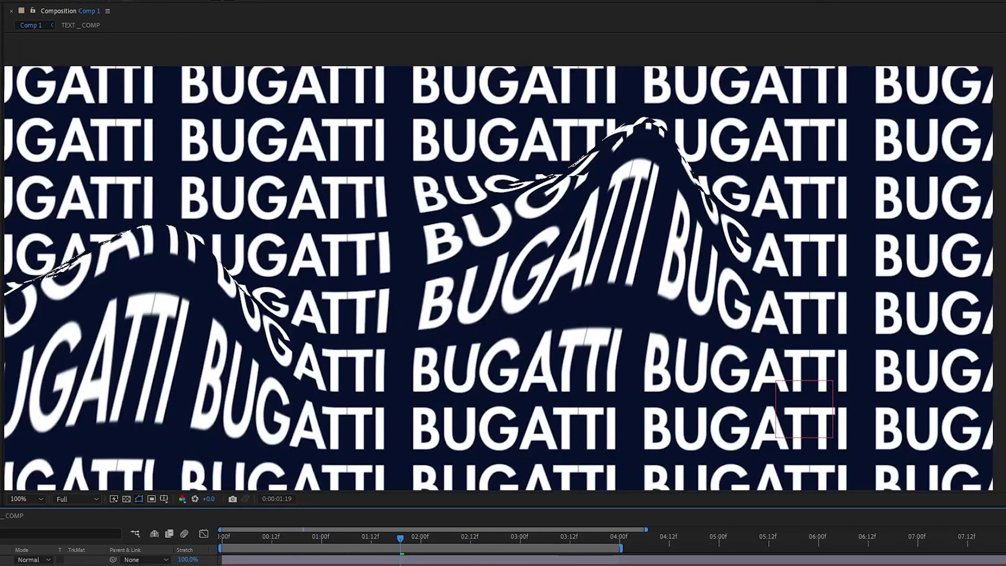
- Reshape the right-hand peak and shift neighbouring mesh points so the surrounding text rows bend in waves
left_click(588, 82)
left_click_drag(621, 139, 579, 226)
left_click_drag(487, 335, 418, 317)
left_click_drag(311, 257, 354, 276)
key("ctrl+z")
left_click_drag(115, 170, 88, 142)
left_click_drag(638, 365, 549, 220)
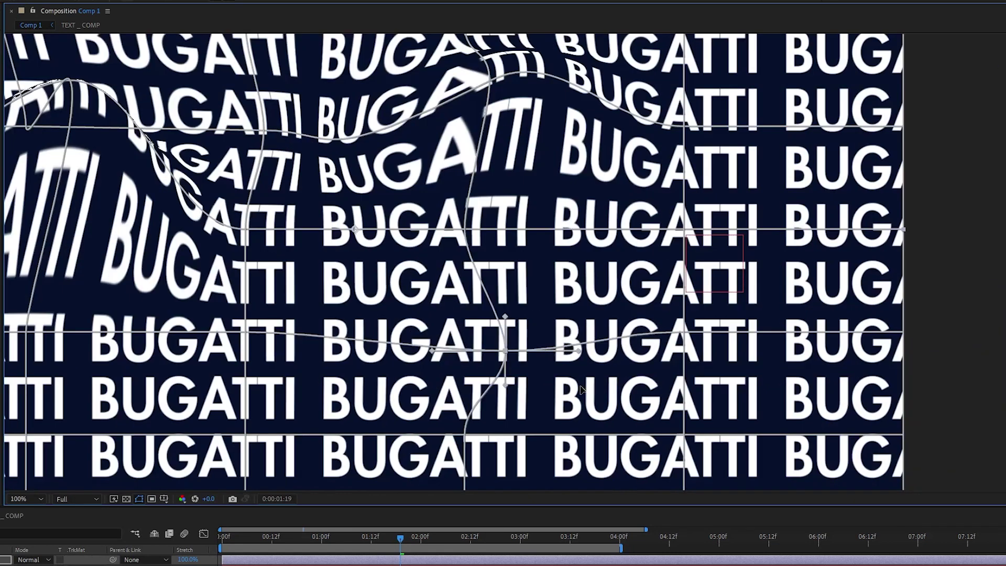
- Displace several mesh points along the lower row lines so the bottom of the text pattern warps too
left_click_drag(464, 331, 612, 396)
left_click_drag(465, 230, 431, 260)
left_click_drag(356, 260, 341, 293)
left_click_drag(245, 332, 253, 366)
left_click_drag(272, 380, 569, 250)
left_click_drag(542, 304, 513, 344)
left_click_drag(323, 303, 292, 268)
left_click_drag(220, 270, 171, 227)
key("ctrl+z")
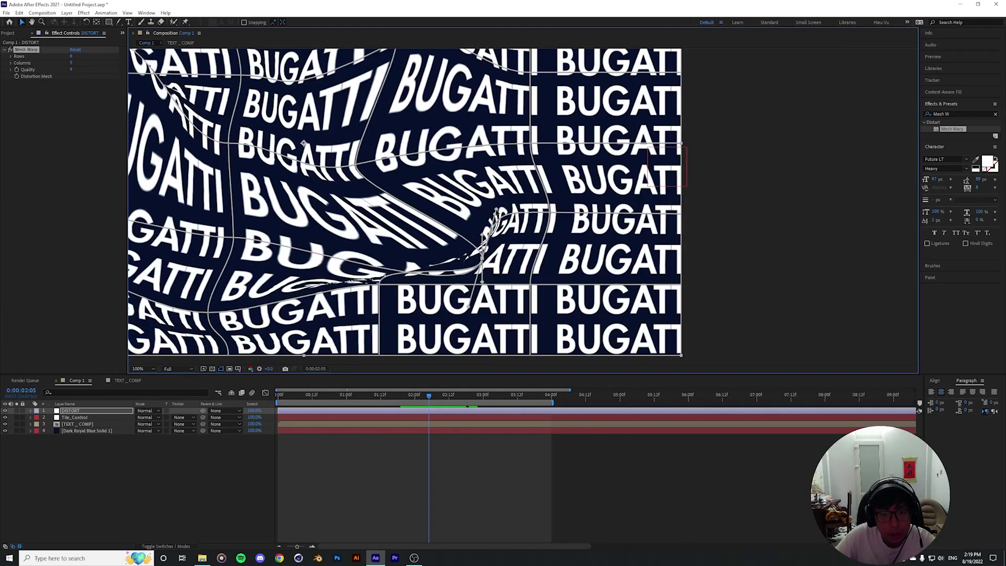
- Adjust the tangent handles of the mesh point at the tight lower-right fold and check the text at 0:00:02:08
left_click_drag(496, 210, 496, 307)
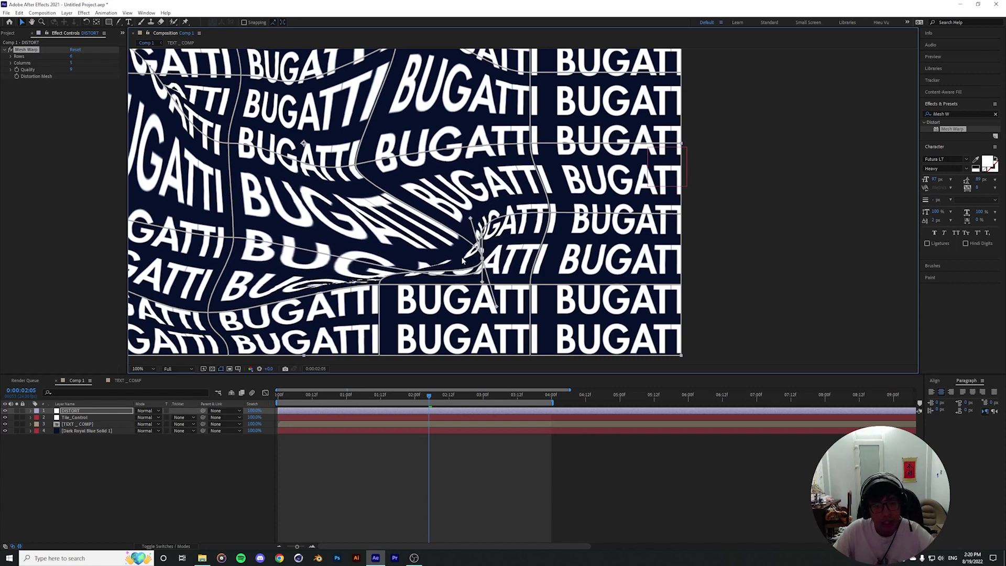
scroll(471, 262, "up", 2)
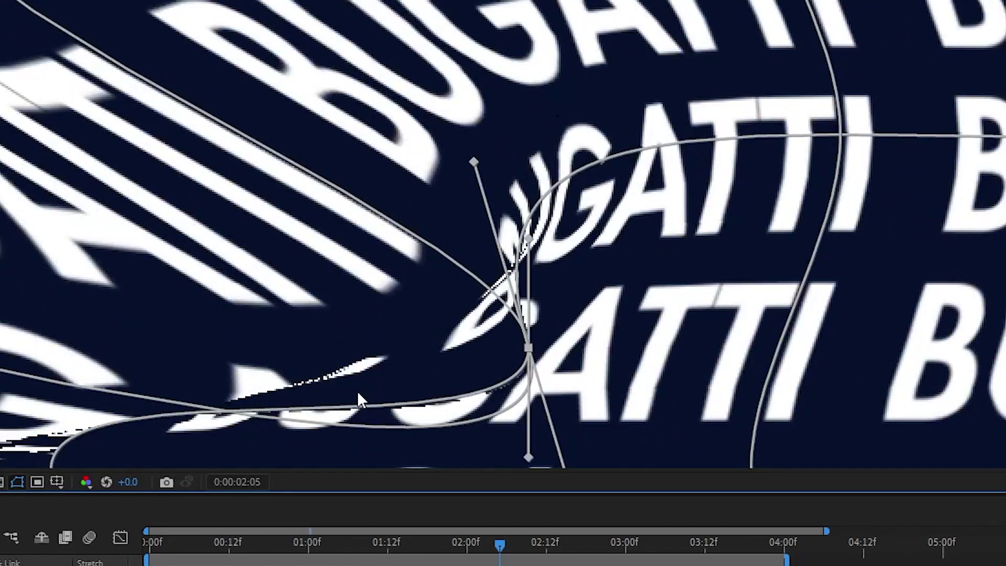
left_click_drag(448, 376, 668, 234)
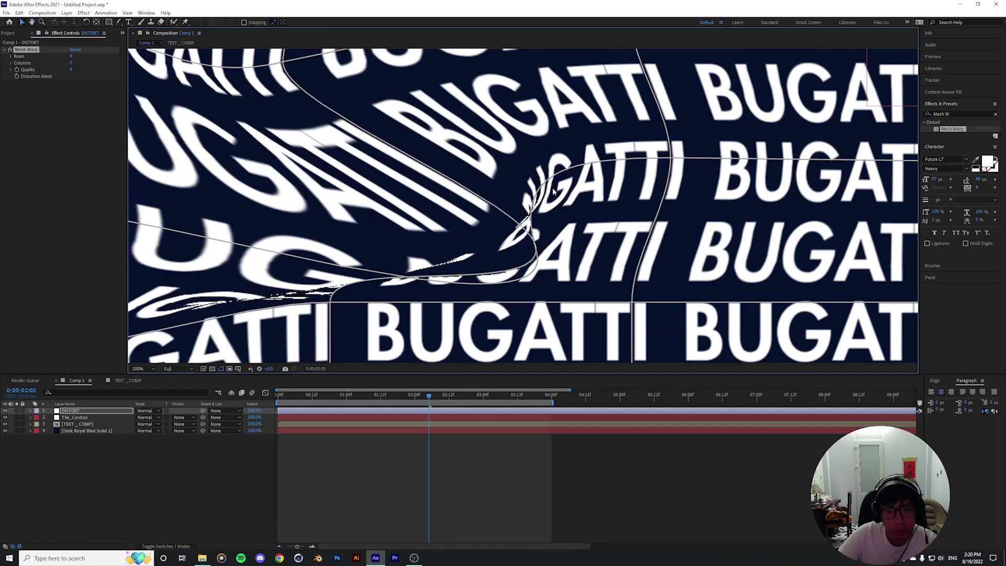
mouse_move(428, 396)
left_mouse_down()
mouse_move(420, 395)
mouse_move(437, 396)
left_mouse_up()
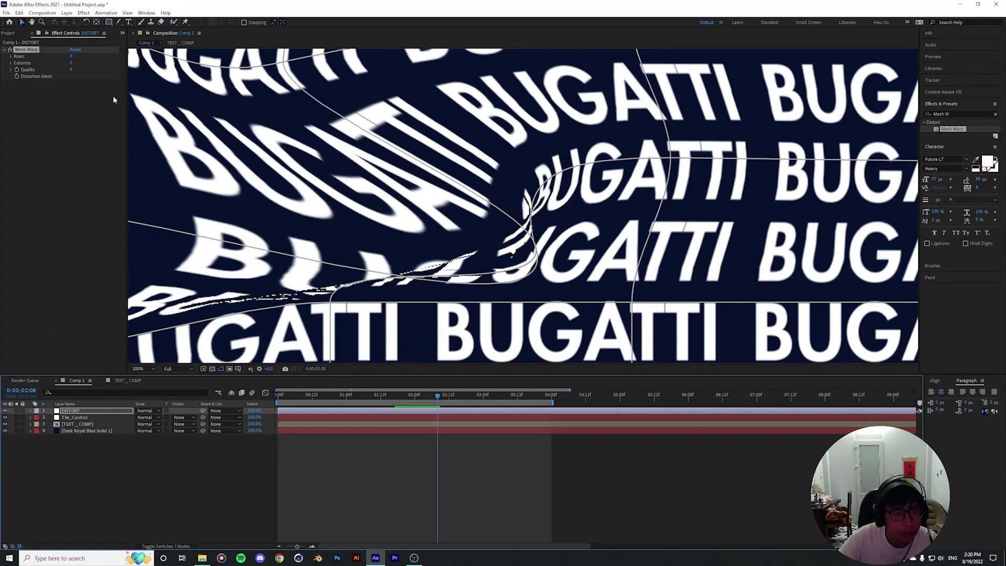
- Smooth the lower-right fold by repositioning its mesh point and the handles of the adjacent mesh points
left_click(535, 252)
left_click_drag(535, 297, 560, 306)
left_click_drag(564, 345, 392, 237)
left_click_drag(535, 251, 513, 259)
left_click_drag(629, 239, 643, 234)
left_click_drag(330, 303, 343, 323)
left_click_drag(450, 321, 456, 311)
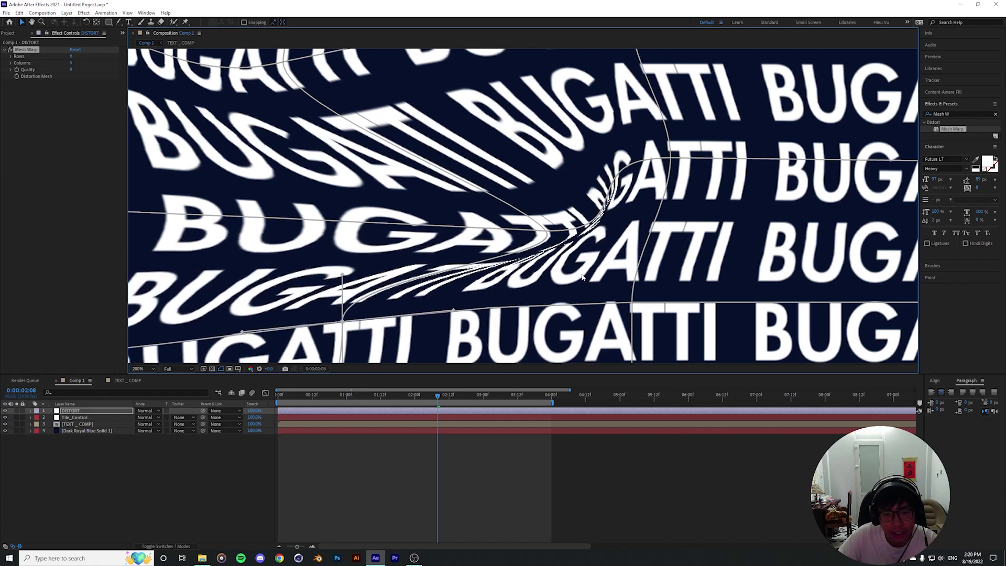
scroll(577, 280, "up", 2)
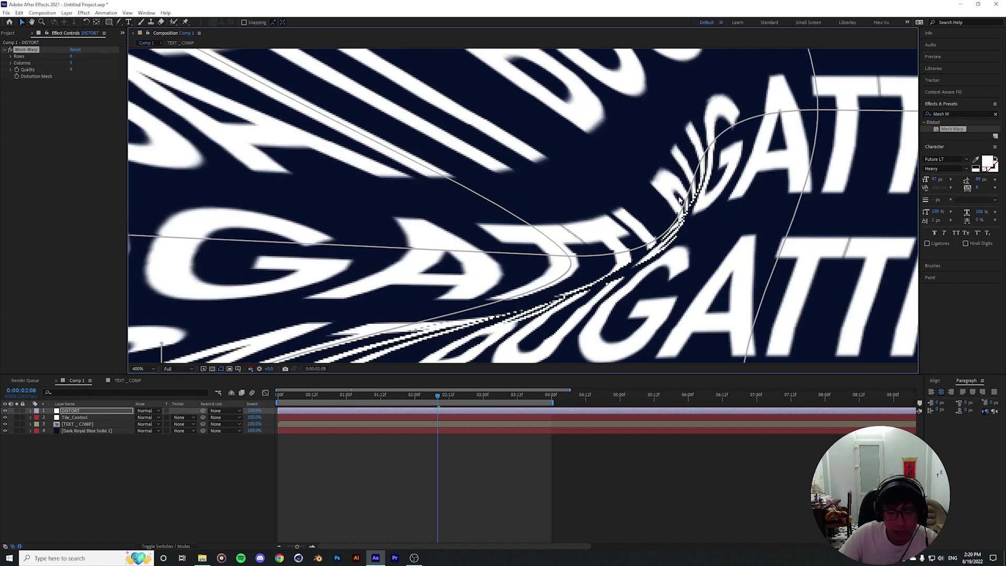
scroll(575, 260, "down", 4)
scroll(523, 206, "up", 1)
- Bend the uppermost interior row line into a wave by moving its middle and right mesh points
left_click_drag(547, 232, 512, 220)
left_click_drag(541, 257, 532, 245)
left_click_drag(781, 246, 501, 256)
left_click(404, 223)
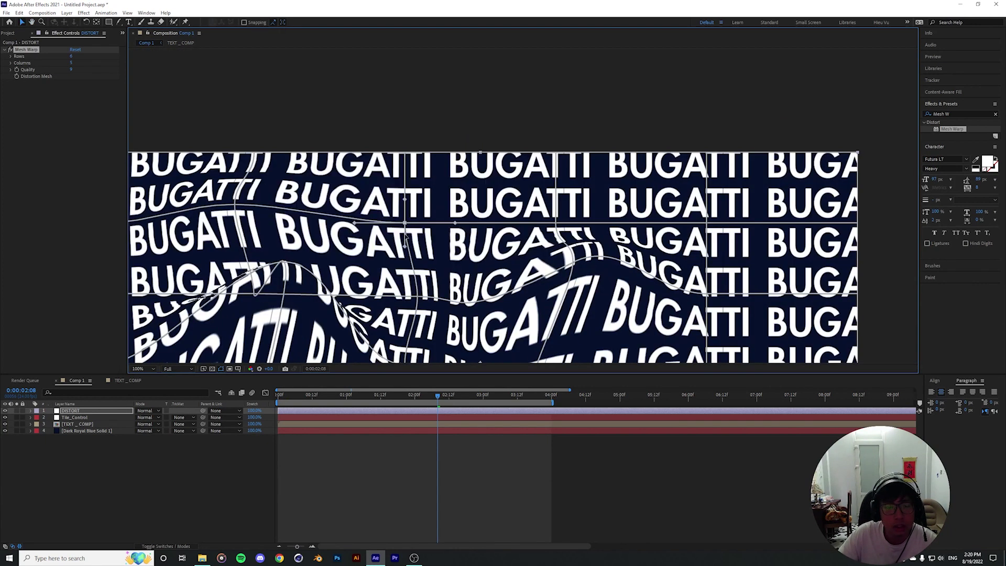
left_click_drag(406, 237, 372, 217)
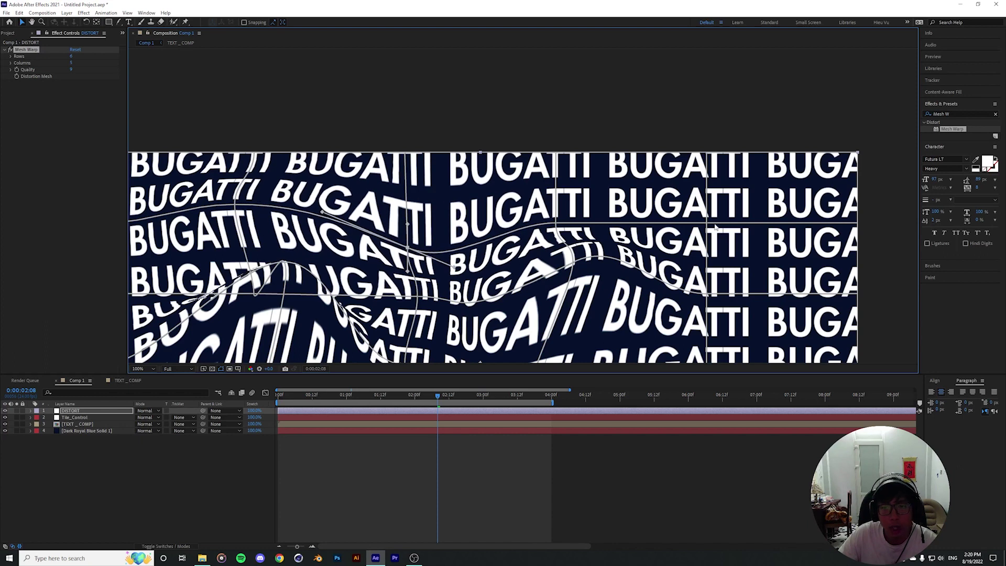
left_click_drag(706, 224, 757, 225)
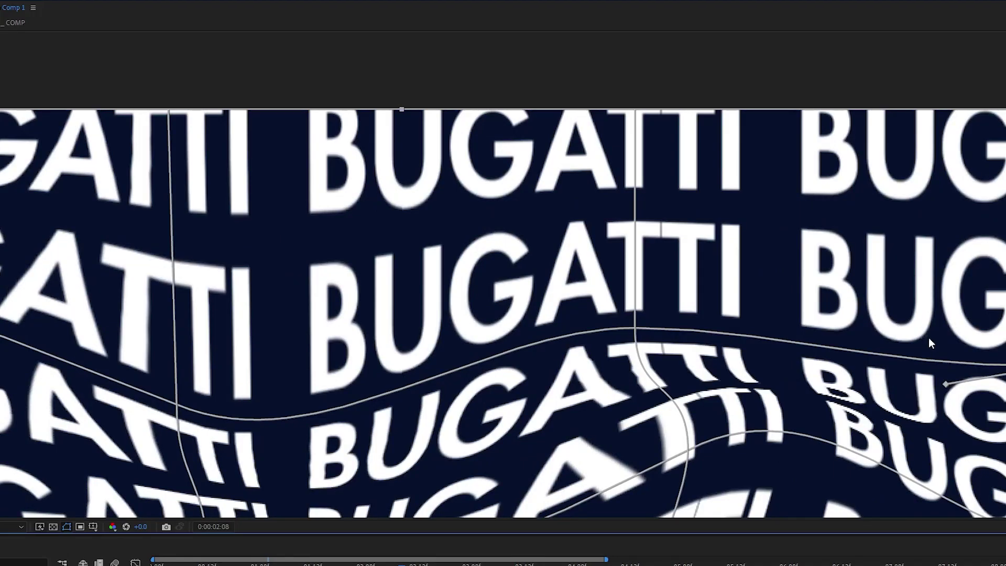
- Tilt the tangent handles of the last interior mesh point on the upper row line and refine the nearby curves
left_click_drag(861, 342, 476, 335)
left_click_drag(696, 337, 499, 329)
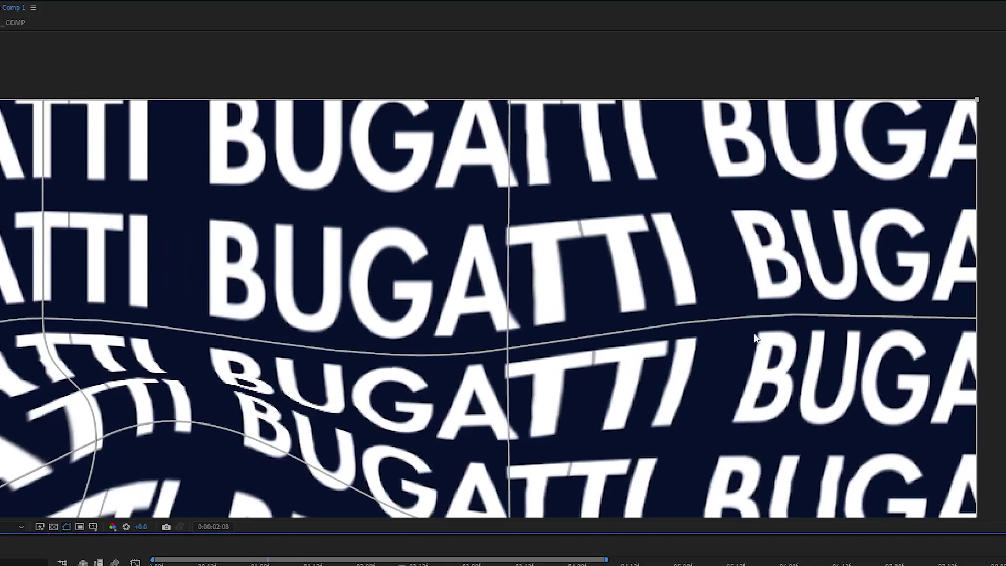
left_click(522, 345)
left_click_drag(800, 299, 984, 254)
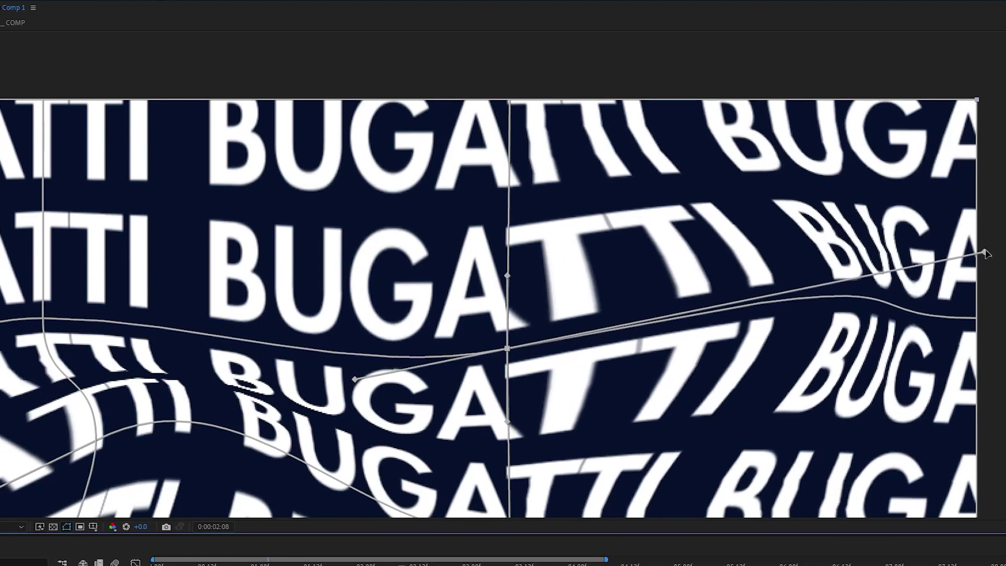
left_click_drag(515, 277, 435, 197)
left_click_drag(459, 155, 493, 193)
left_click_drag(516, 299, 532, 361)
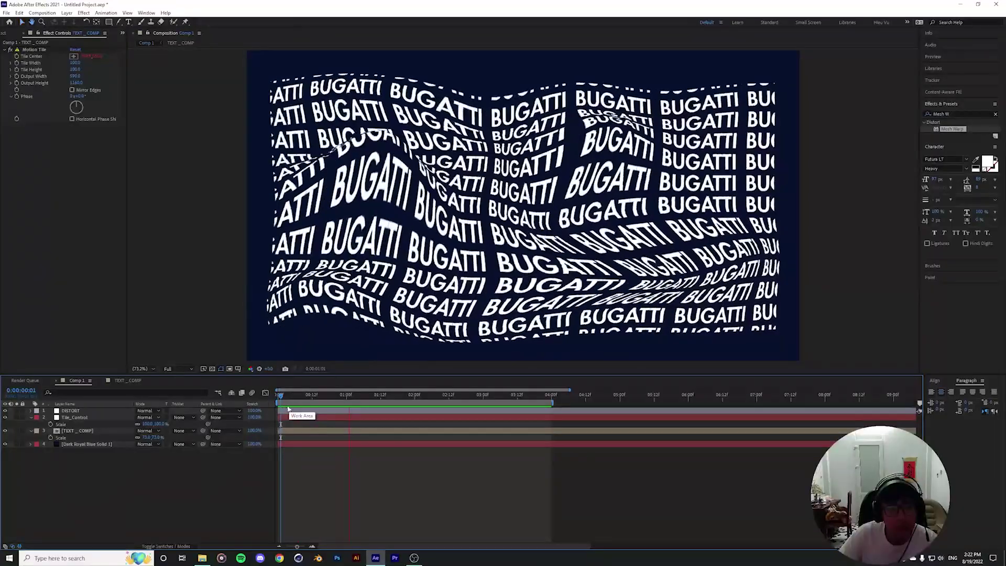
- Stop the preview, collapse the properties of the Tile_Control and TEXT _ COMP layers, and fit the composition in view
key("space")
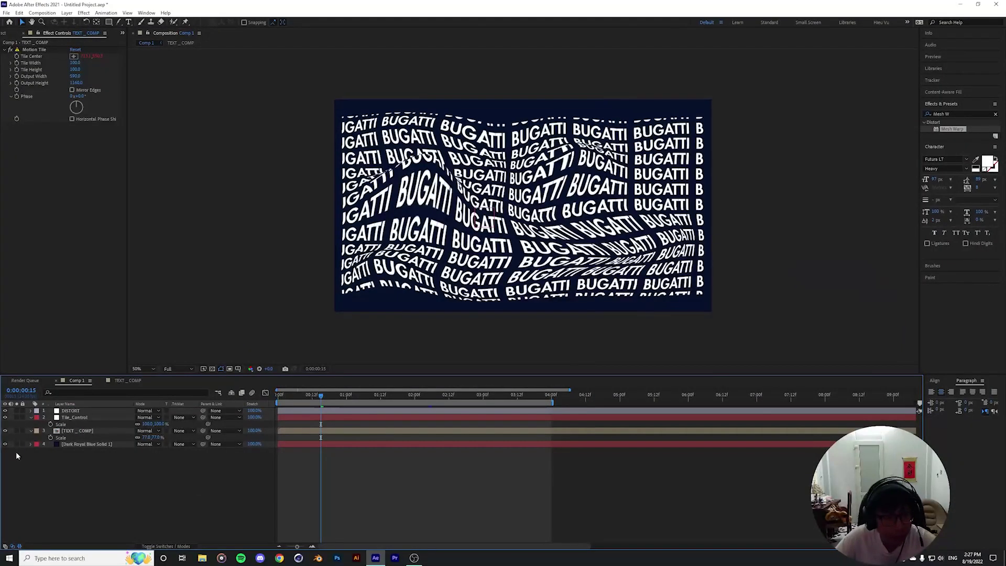
left_click(30, 417)
left_click(30, 424)
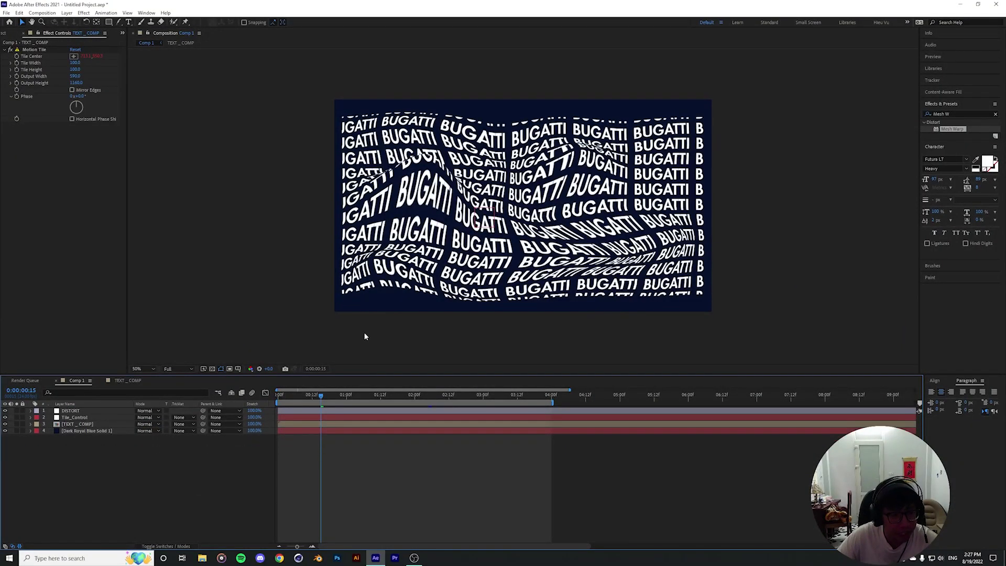
key("shift+slash")
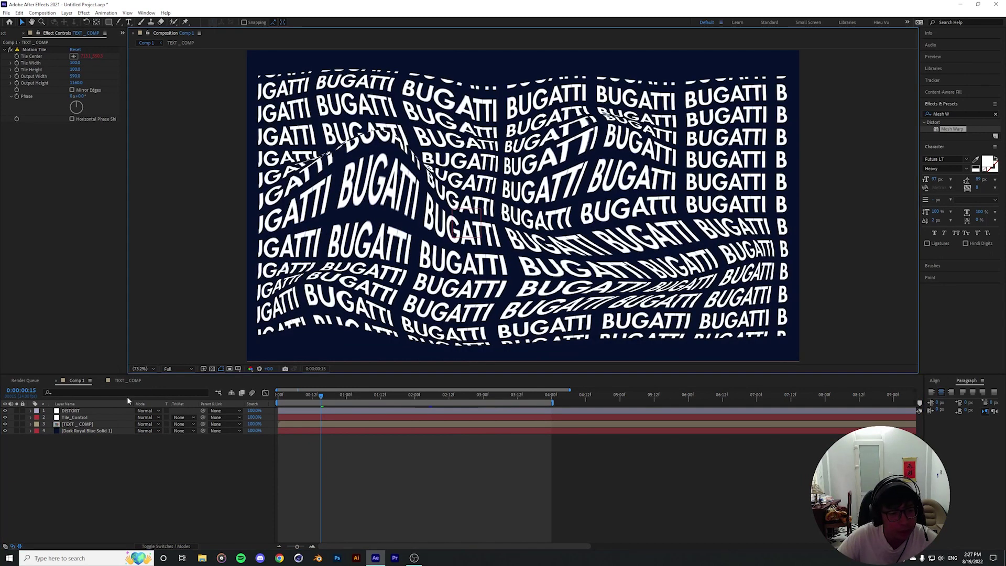
- Pre-compose all four layers into a composition named Full_Tile_Animation, moving all attributes into it, and preview the result
left_click(69, 411)
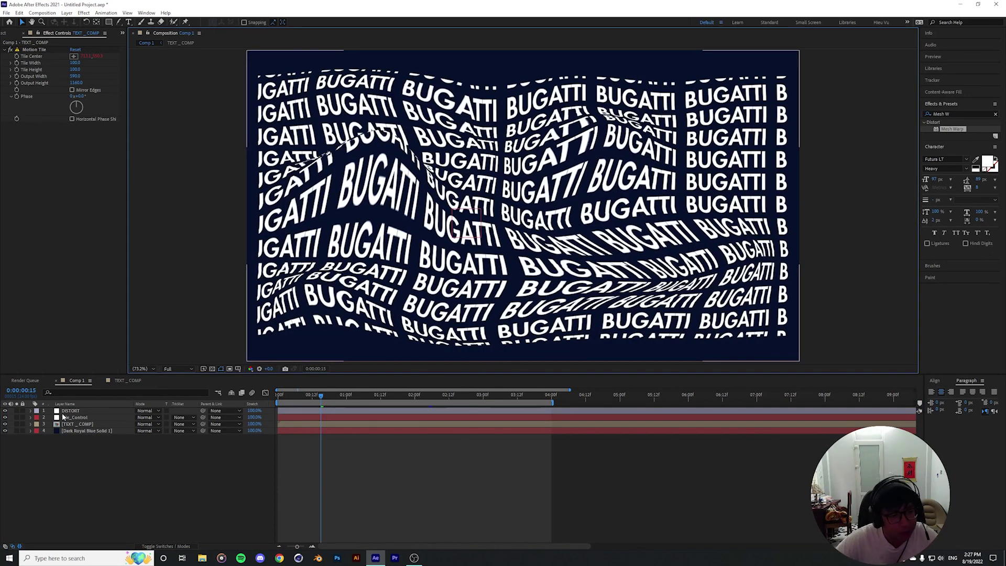
left_click(102, 411)
left_click_drag(116, 464, 175, 410)
left_click(67, 13)
left_click(84, 272)
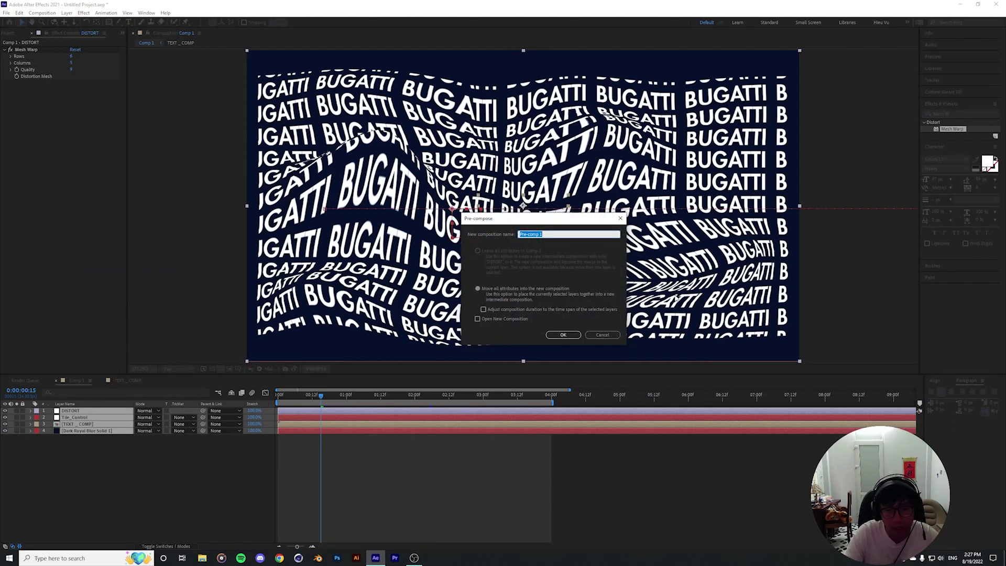
type("F")
type("ull_Tile")
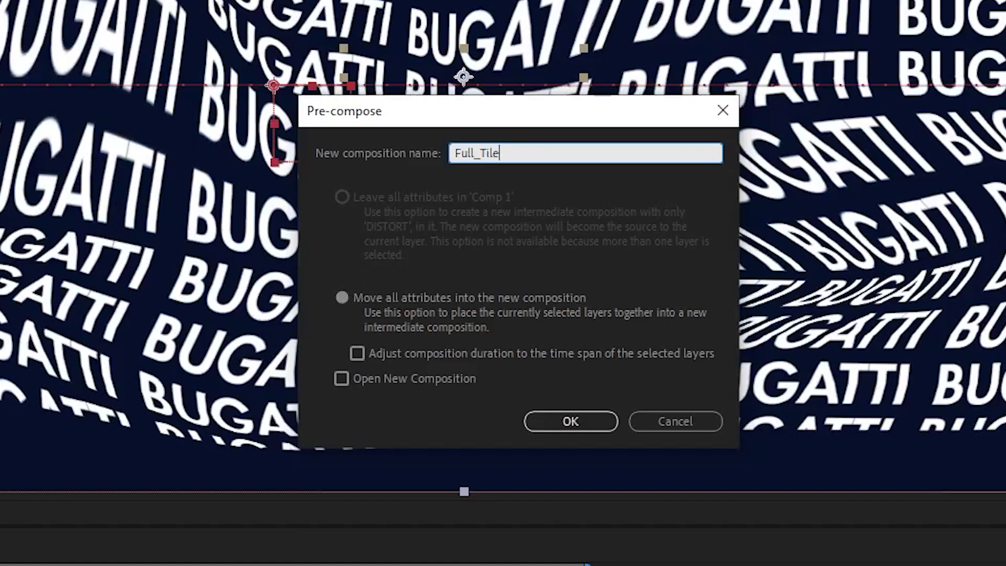
type("_Animation")
key("Return")
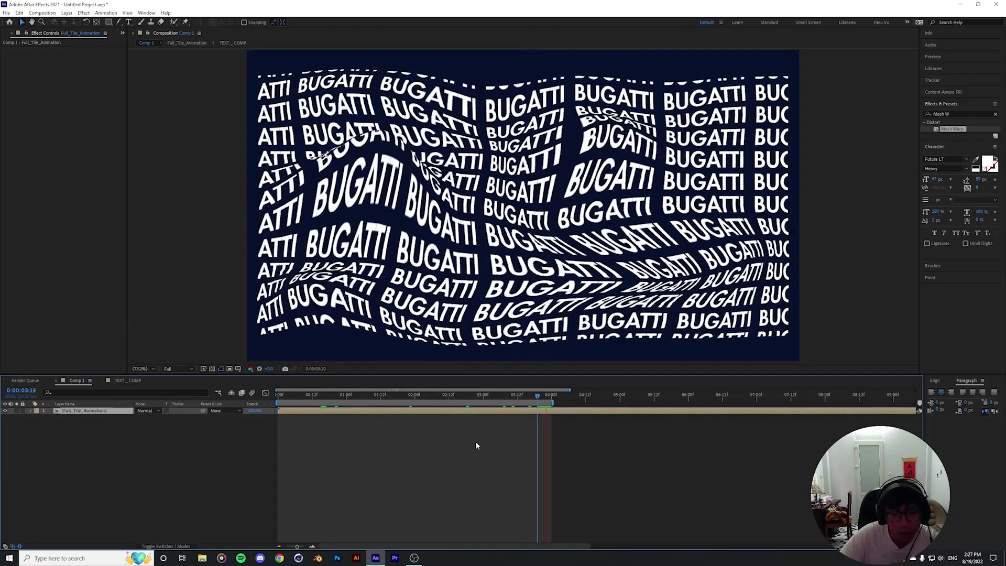
key("space")
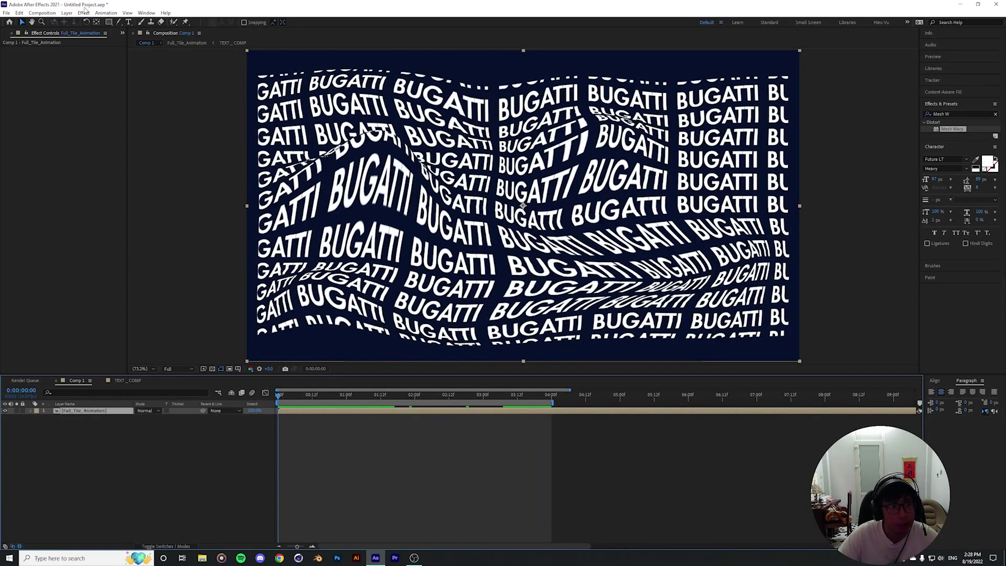
- Create a black 1920 x 1080 px solid layer named Shadow above the Full_Tile_Animation layer
left_click(72, 14)
mouse_move(131, 22)
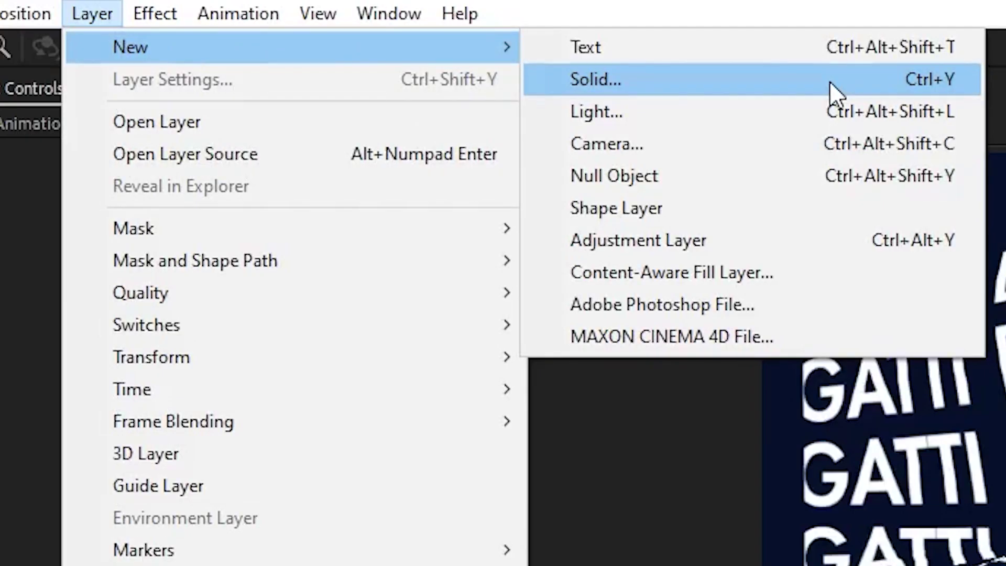
left_click(829, 81)
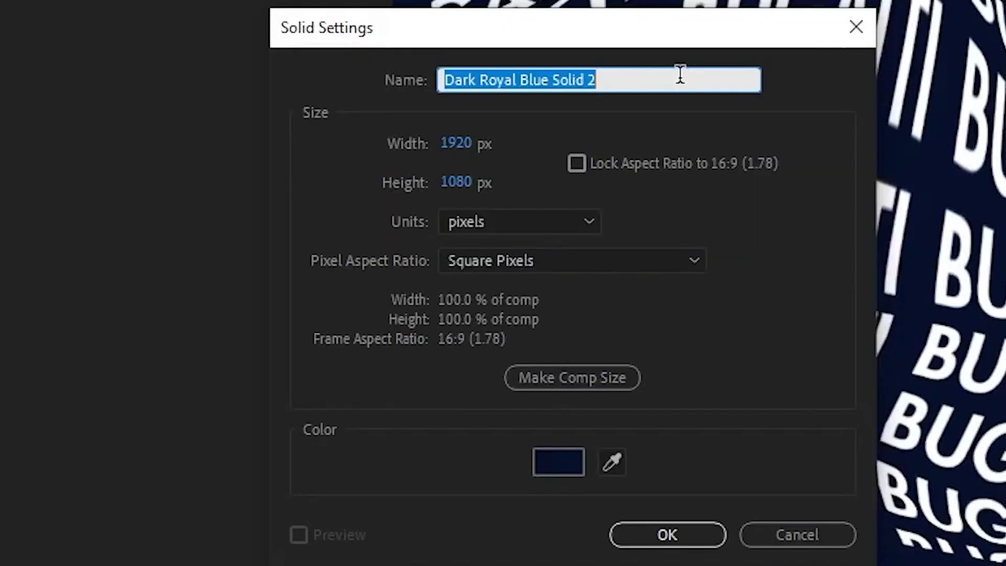
type("Shadow")
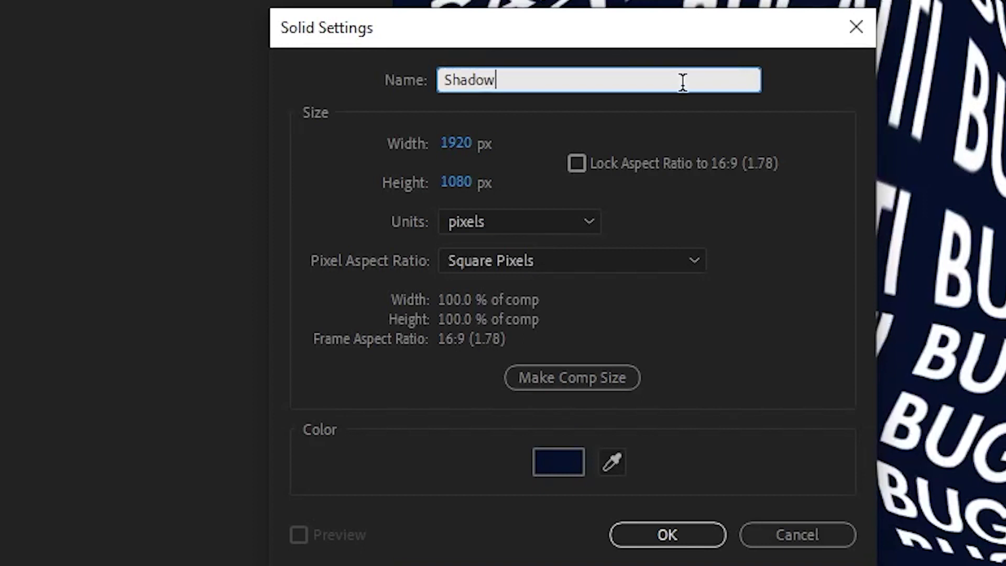
left_click(579, 462)
mouse_move(157, 441)
left_mouse_down()
mouse_move(128, 445)
mouse_move(89, 485)
mouse_move(13, 515)
left_mouse_up()
left_click(659, 172)
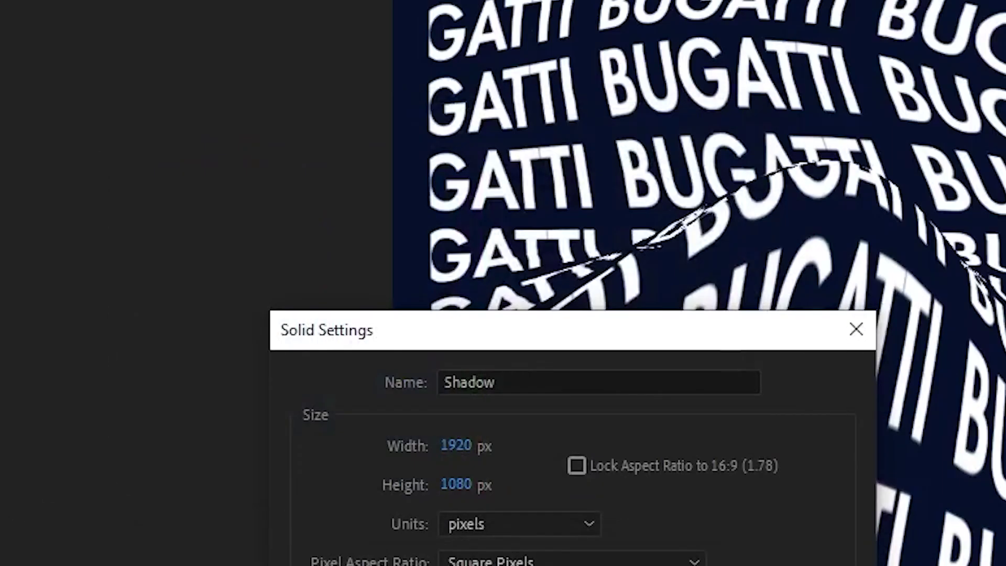
left_click(329, 334)
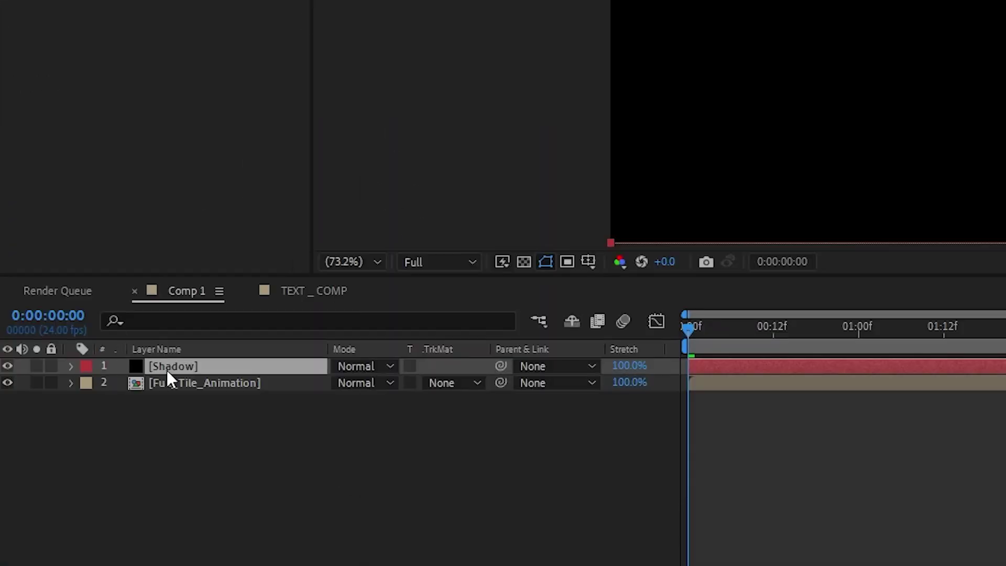
- Draw a closed, arch-shaped mask with curved points on the Shadow layer using the Pen tool, over the upper-left text area
left_click(167, 370)
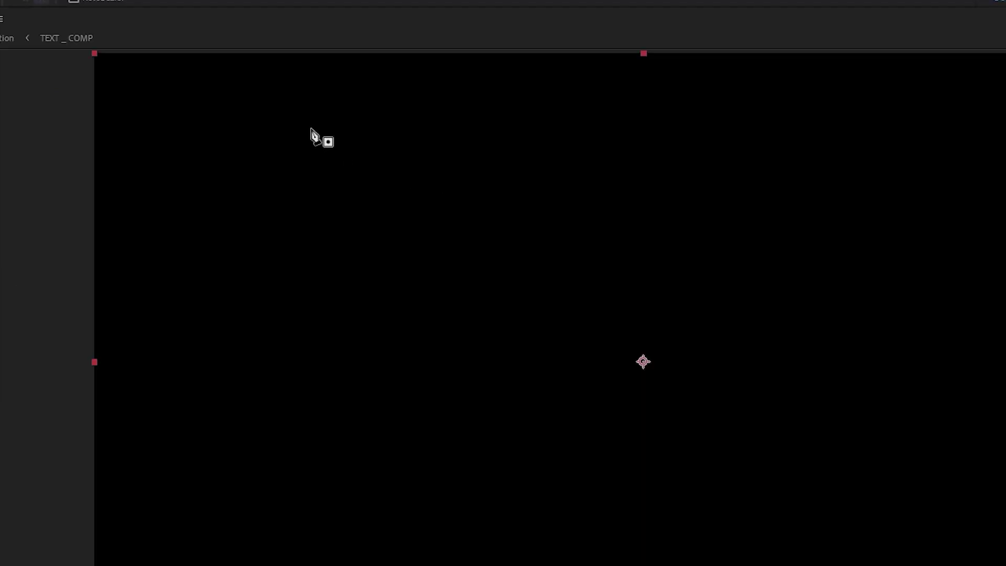
left_click_drag(310, 129, 246, 127)
left_click_drag(173, 227, 165, 259)
left_click_drag(233, 250, 279, 229)
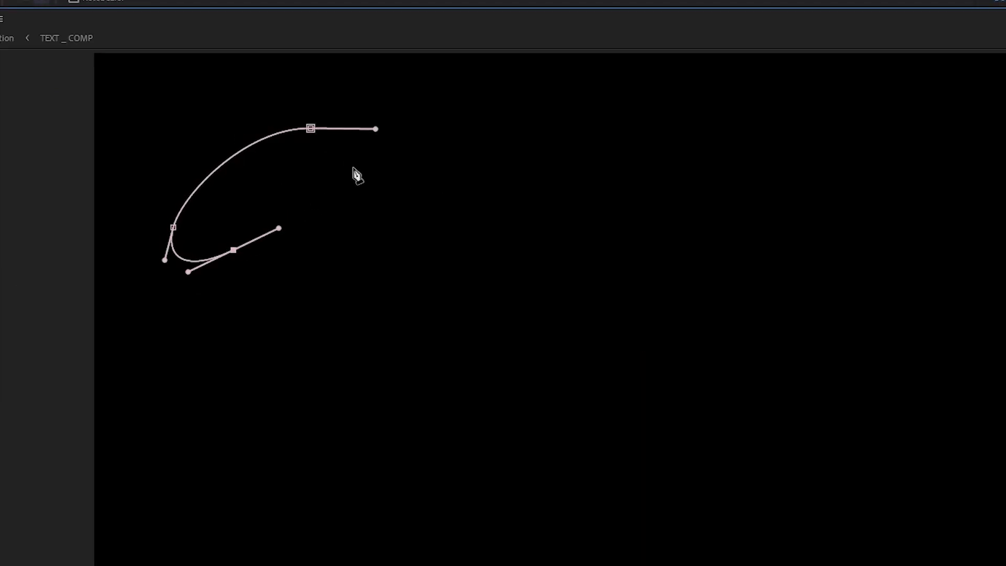
left_click_drag(312, 186, 355, 188)
left_click_drag(435, 244, 467, 224)
left_click_drag(420, 150, 357, 132)
left_click(311, 128)
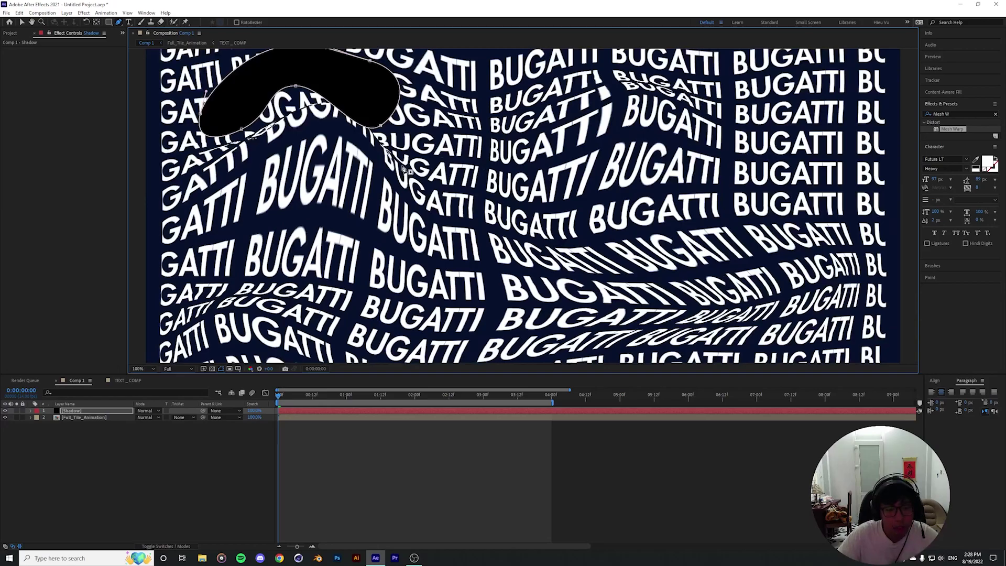
- Reshape the Shadow mask so its lower edge follows the crest of the first text wave and its ends are rounded
key("space")
left_click_drag(370, 154, 552, 200)
scroll(488, 230, "up", 1)
left_click_drag(403, 122, 469, 155)
left_click_drag(293, 209, 289, 230)
left_click_drag(211, 177, 186, 223)
scroll(462, 127, "down", 1)
left_click_drag(464, 121, 474, 143)
left_click_drag(536, 139, 552, 163)
left_click_drag(547, 205, 588, 237)
left_click_drag(473, 143, 473, 151)
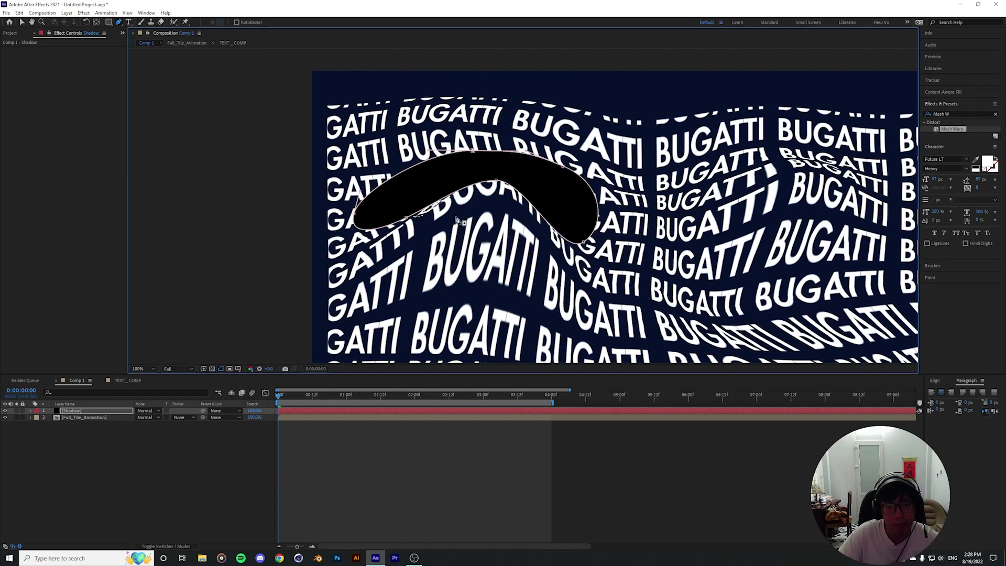
- Pull the left end of the Shadow mask inward and lower its topmost point slightly
key("period")
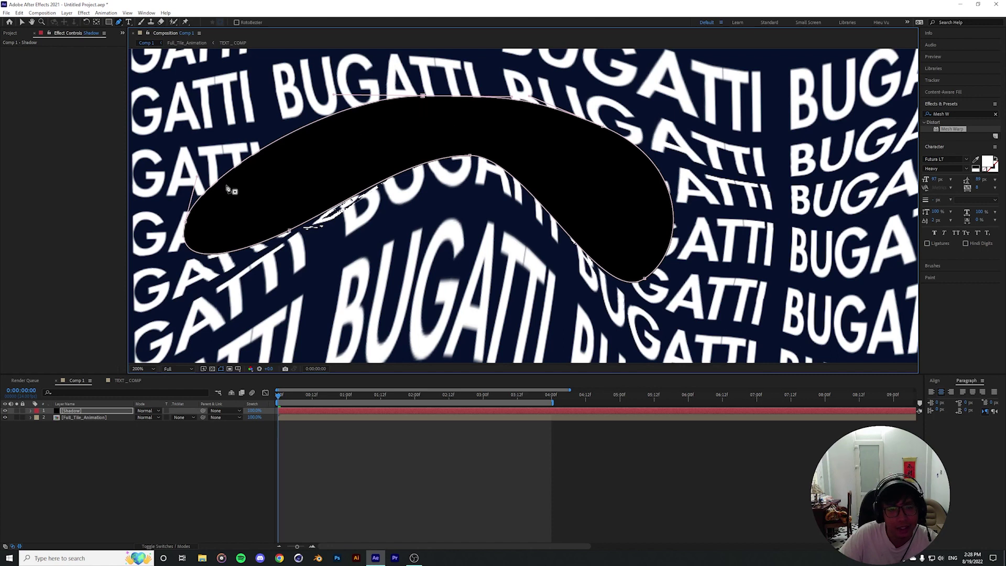
left_click_drag(182, 227, 222, 216)
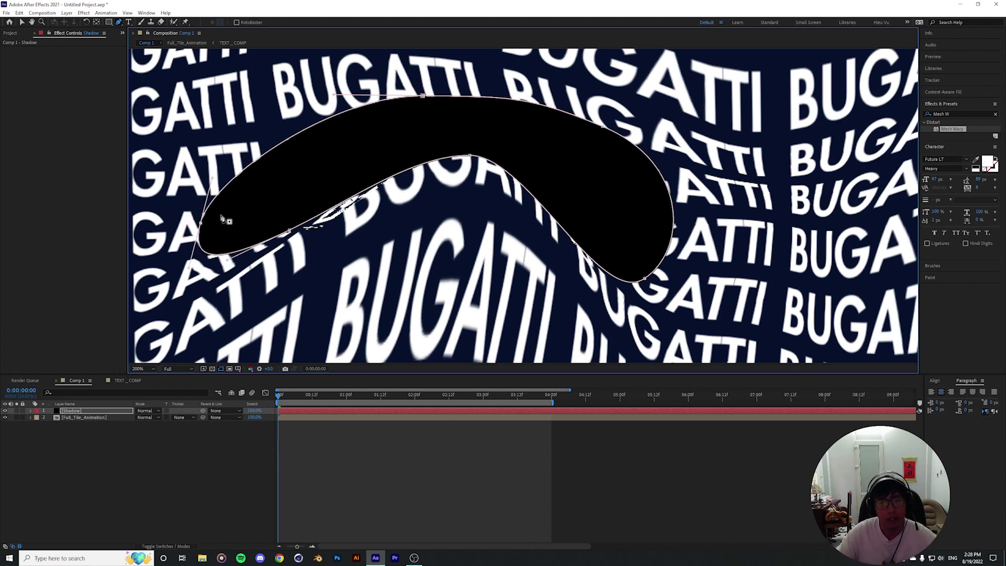
mouse_move(423, 97)
left_mouse_down()
mouse_move(443, 109)
mouse_move(438, 102)
left_mouse_up()
- Lower the Shadow layer's opacity to 68% and scrub through the animation to check the shading
left_click_drag(455, 294, 419, 298)
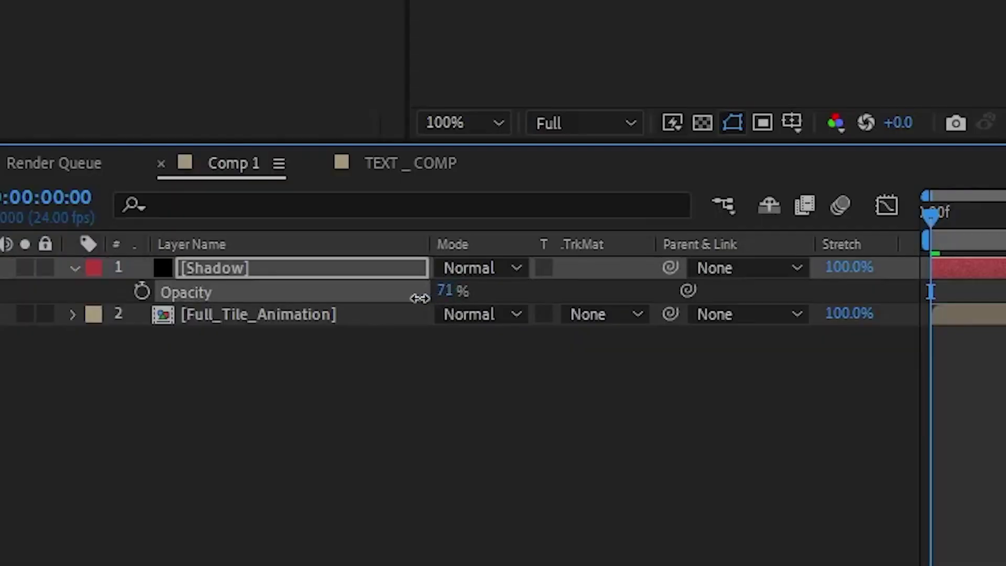
left_click_drag(420, 297, 427, 298)
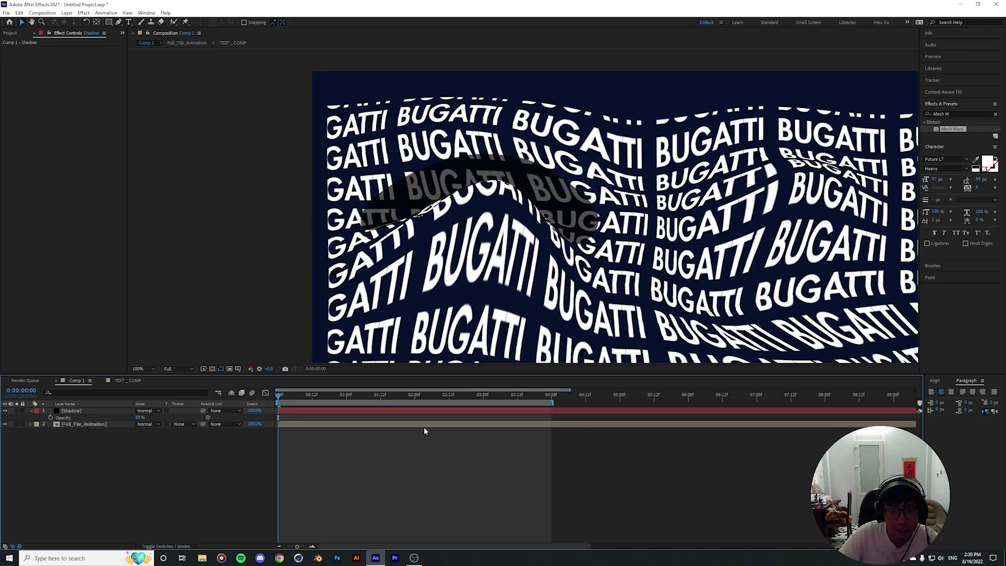
key("period")
left_click_drag(423, 287, 466, 304)
left_click_drag(279, 397, 301, 400)
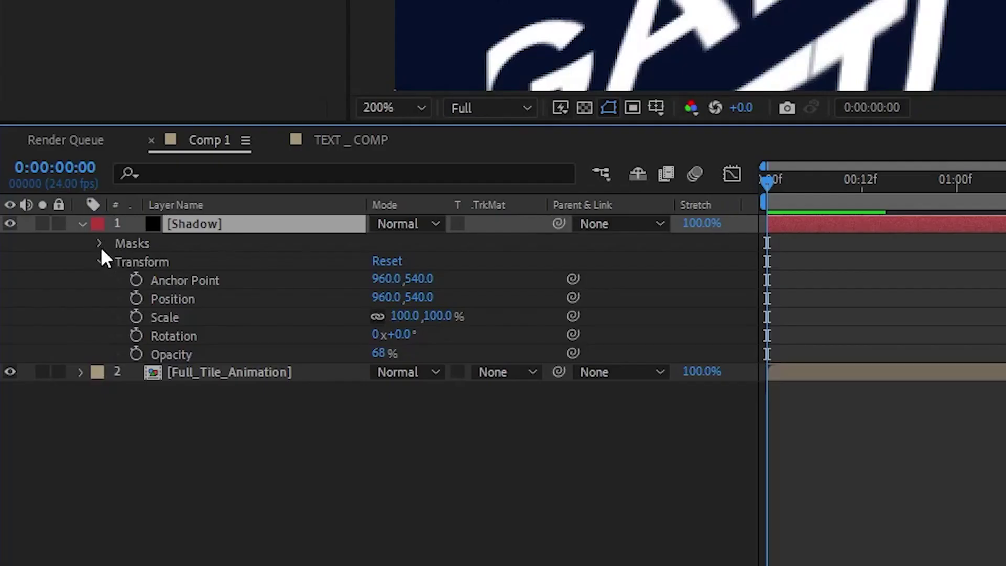
- Set the Mask Feather of Mask 1 on the Shadow layer to 39 pixels and inspect the mask's lower edge closely
left_click(99, 244)
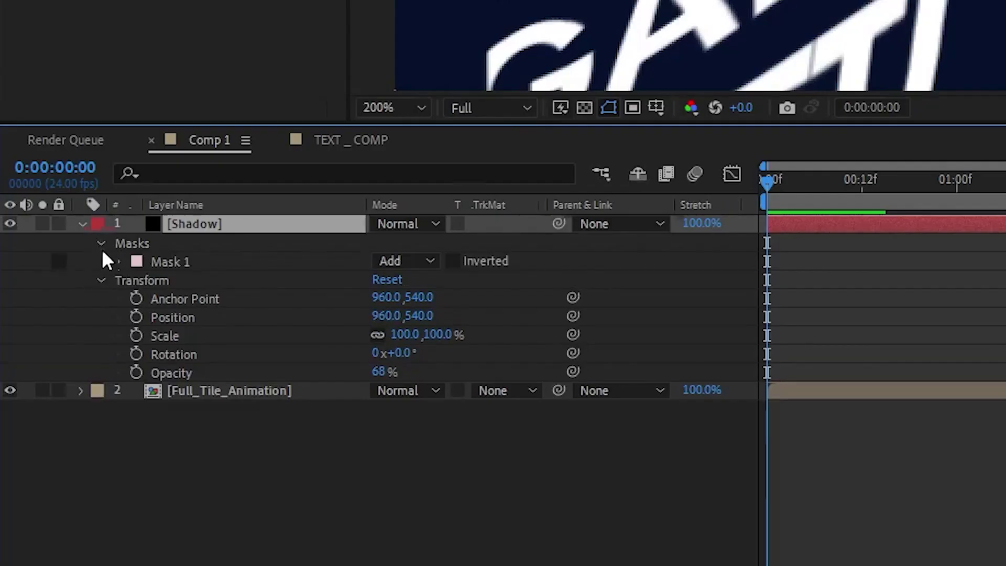
left_click(119, 261)
left_click(230, 300)
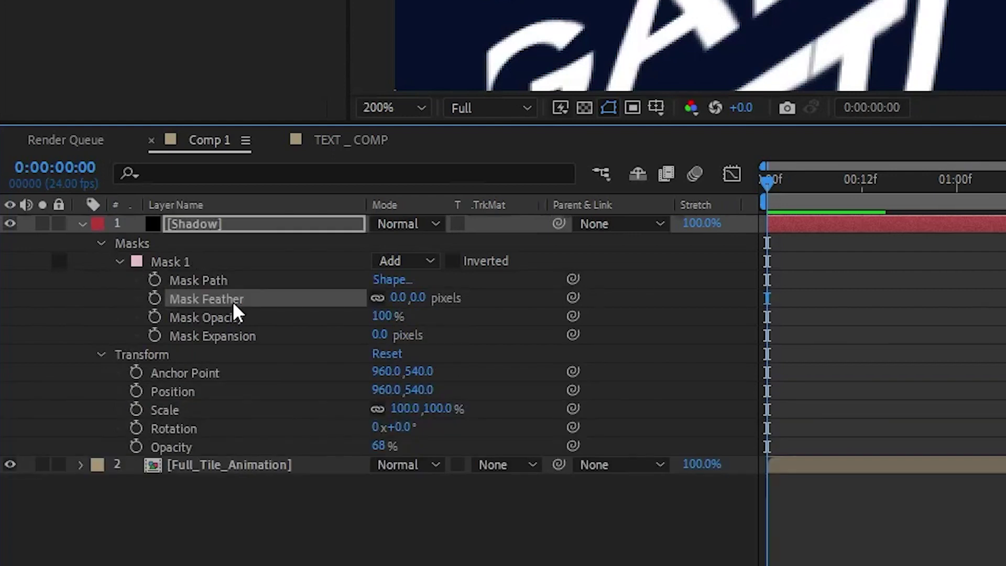
left_click_drag(417, 298, 451, 303)
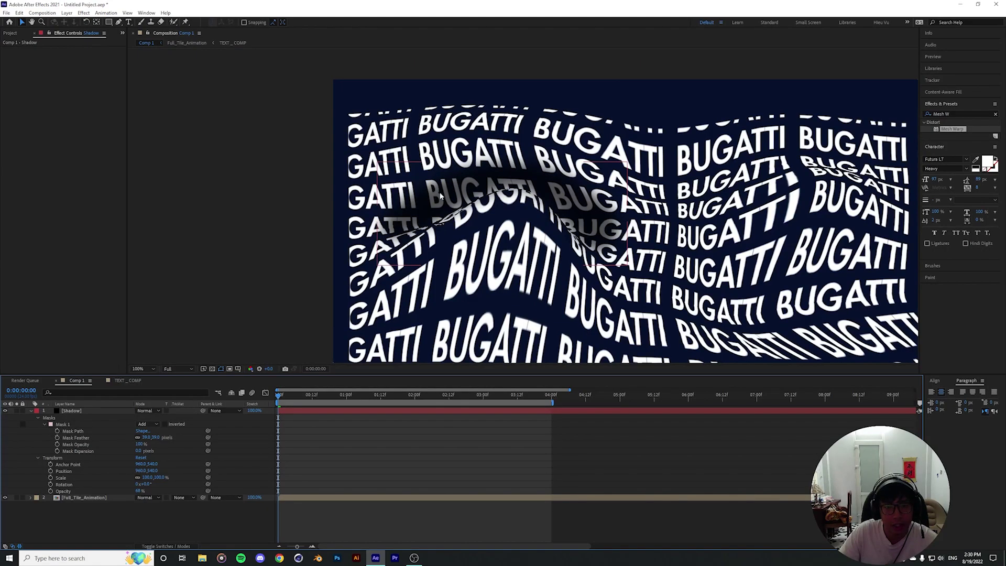
scroll(440, 196, "up", 2)
left_click(441, 154)
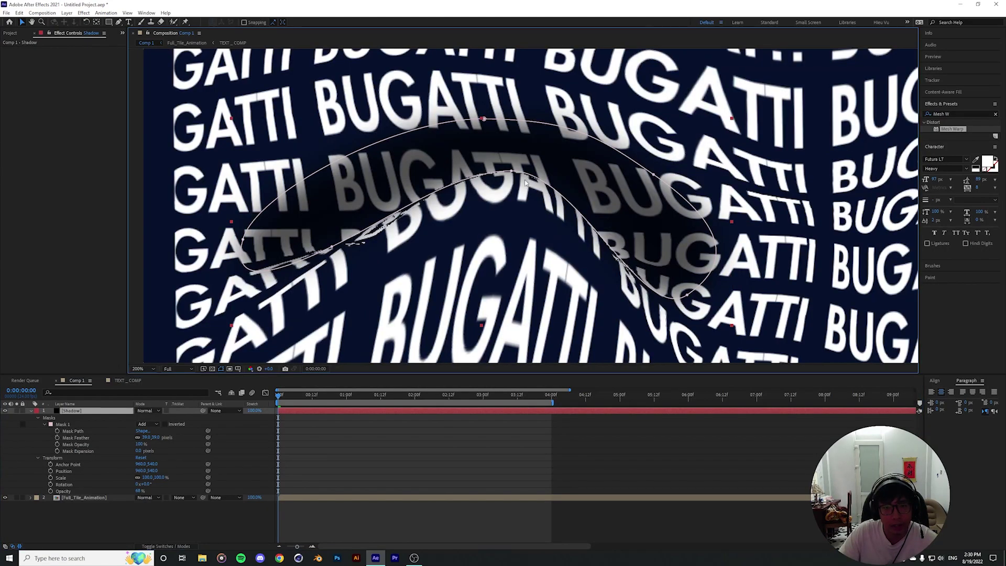
scroll(526, 181, "up", 2)
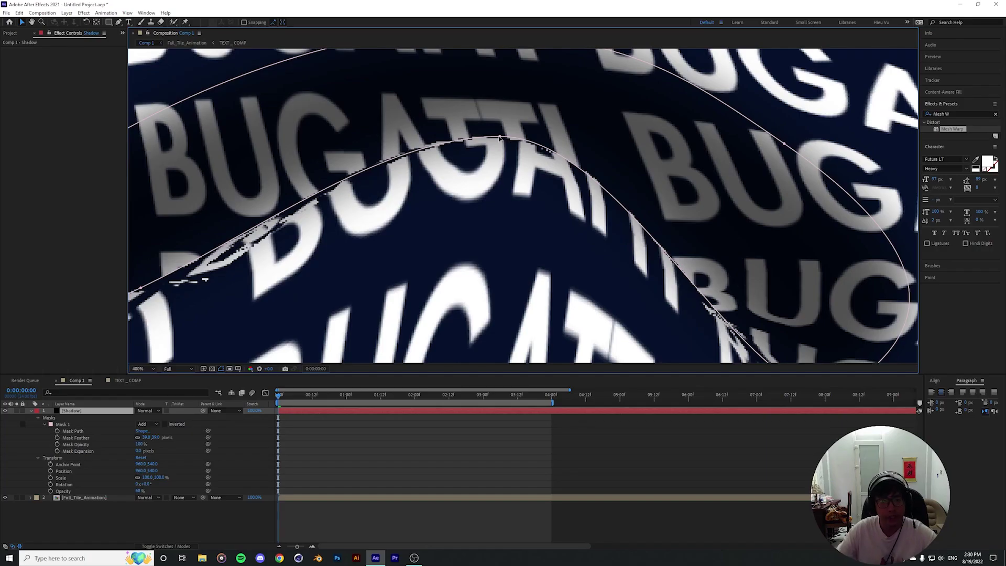
left_click_drag(617, 178, 613, 213)
left_click_drag(498, 159, 502, 142)
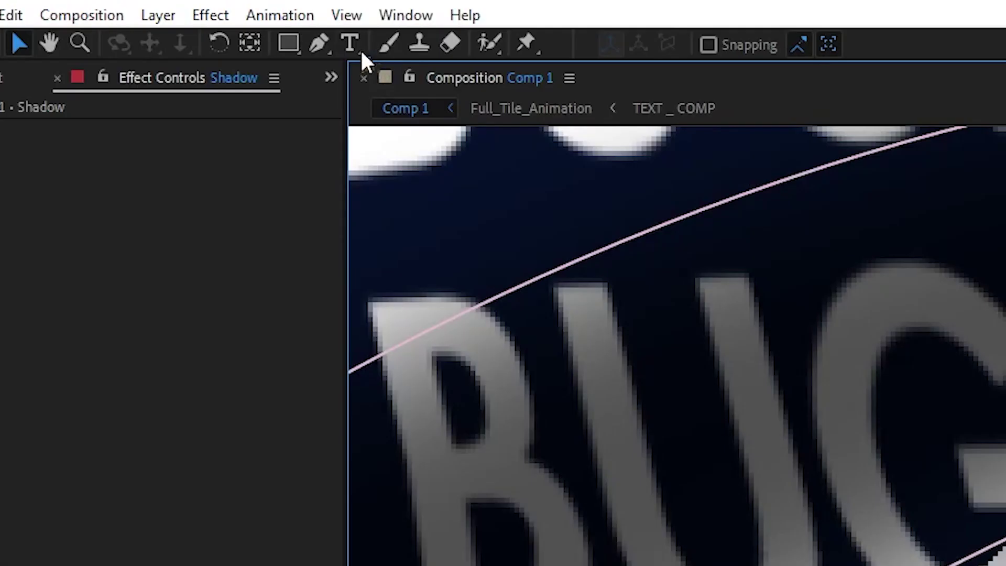
- Choose the Mask Feather Tool and reset the uniform Mask Feather of Mask 1 to 0 pixels
left_click(321, 44)
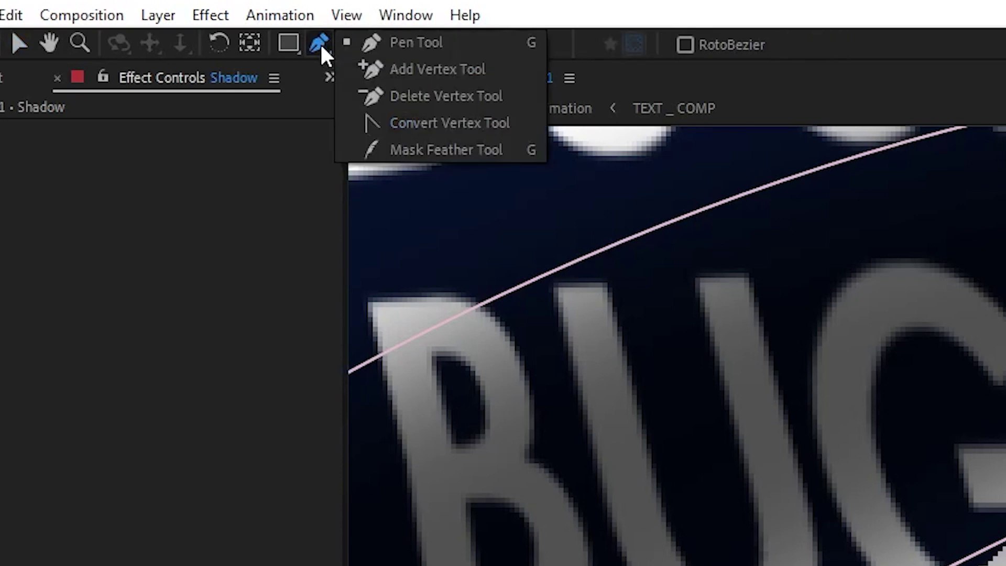
left_click(414, 149)
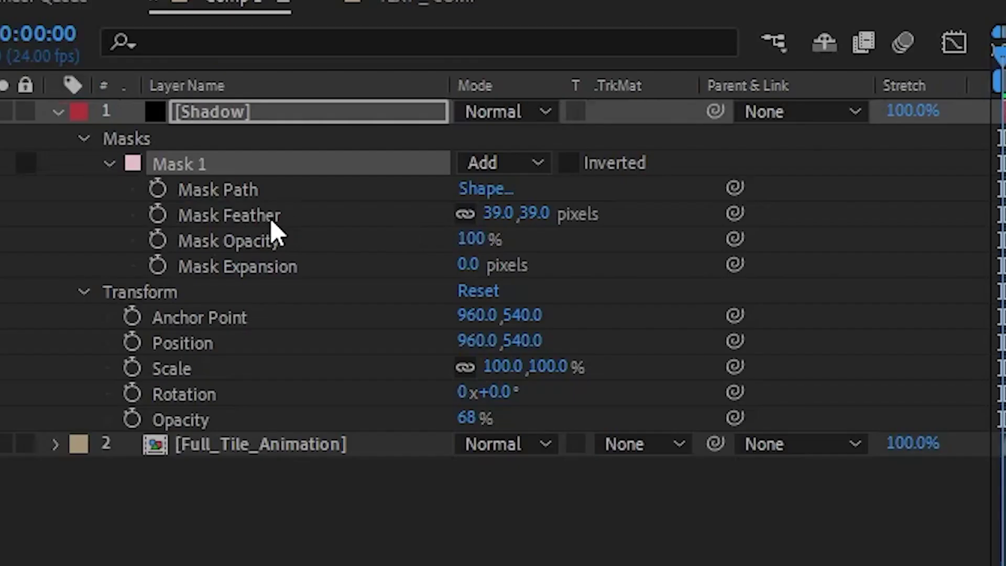
left_click(271, 218)
left_click_drag(534, 223, 429, 227)
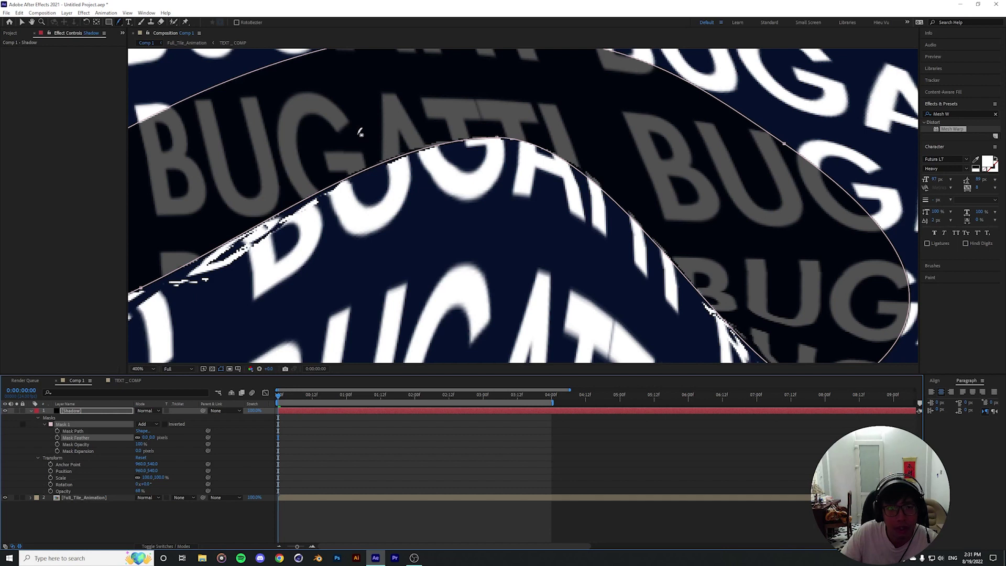
- Add a feather point on the mask's upper edge and pull it far upward to spread the shadow softly outward
left_click_drag(447, 159, 473, 271)
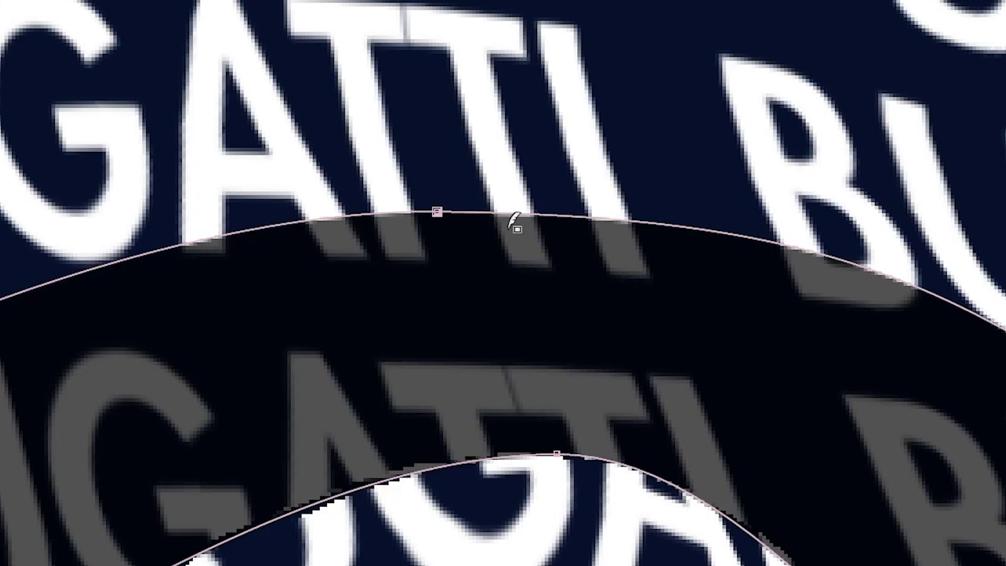
left_click_drag(548, 215, 548, 87)
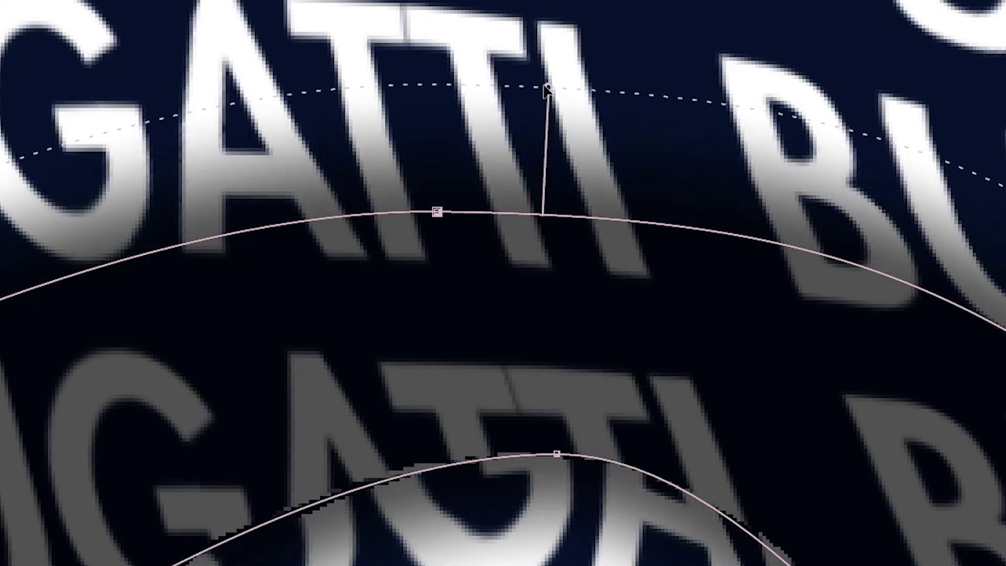
scroll(547, 121, "down", 1)
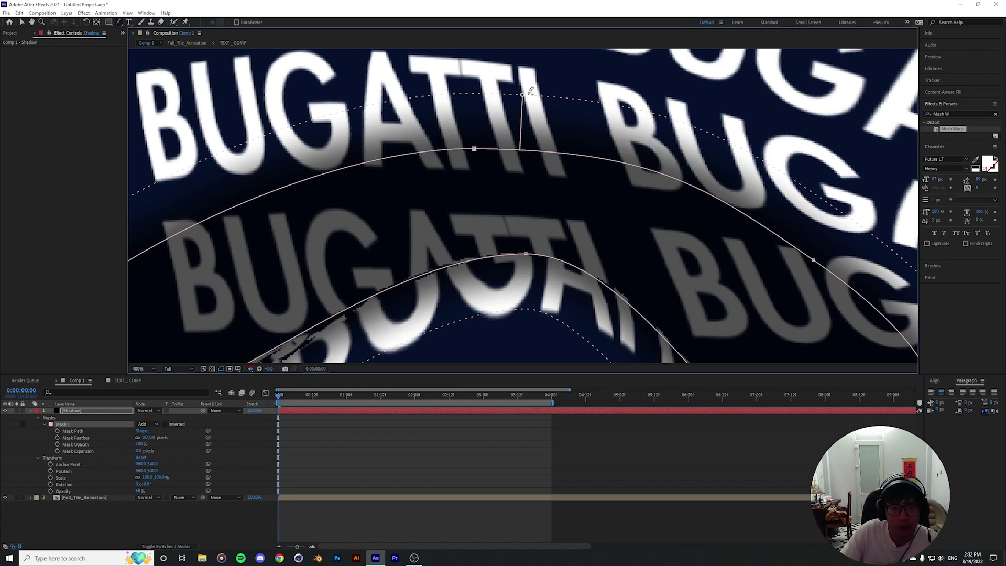
left_click_drag(524, 89, 533, 40)
scroll(543, 186, "down", 1)
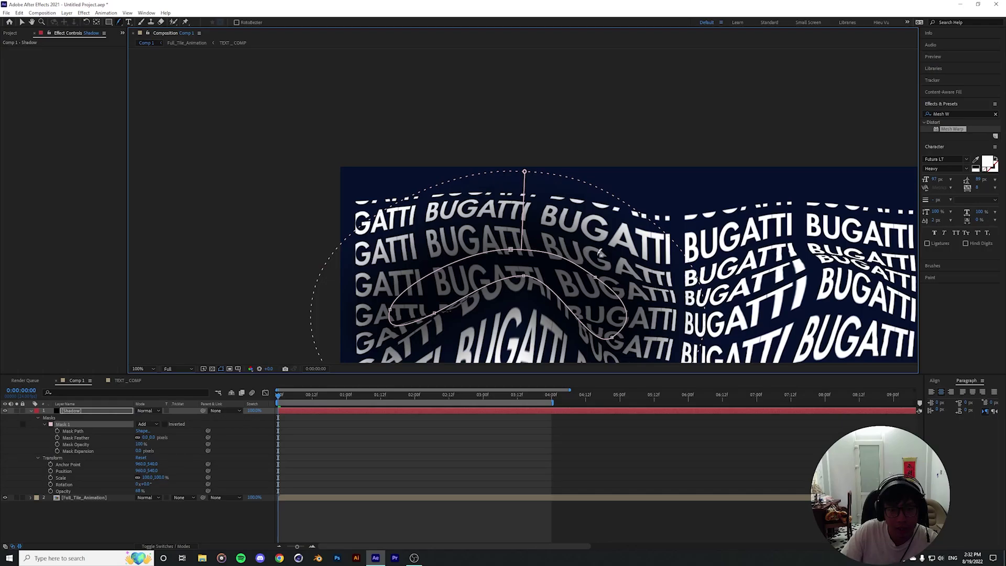
scroll(534, 174, "up", 3)
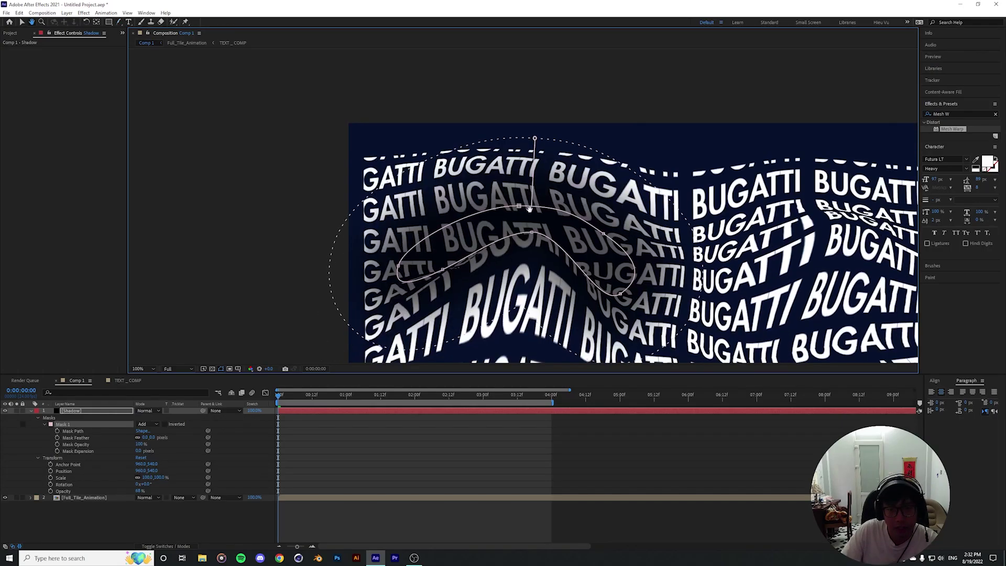
left_click_drag(537, 172, 538, 98)
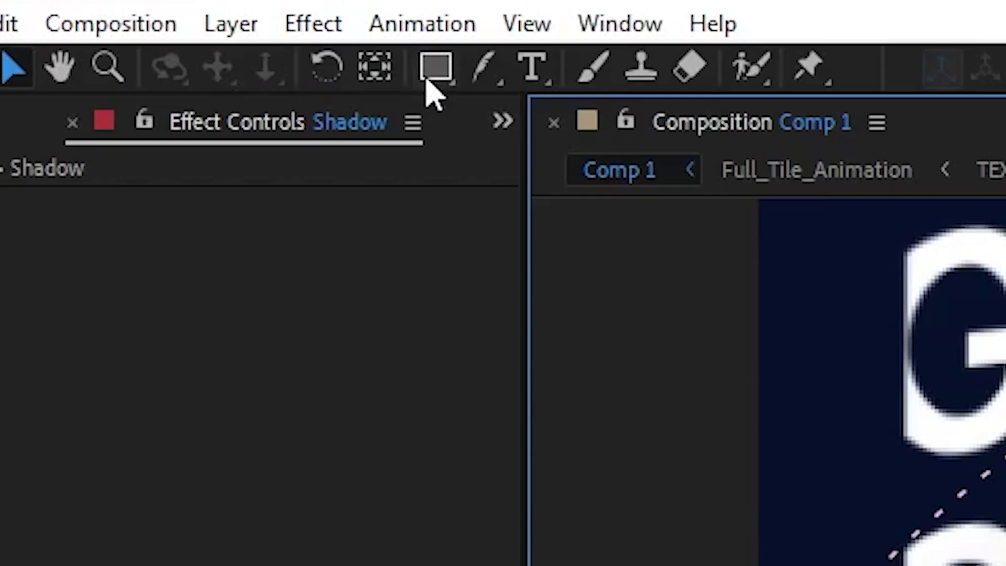
- Add a feather point on the mask's lower edge and move it onto the path to keep the shadow sharp along the crest
left_click(469, 73)
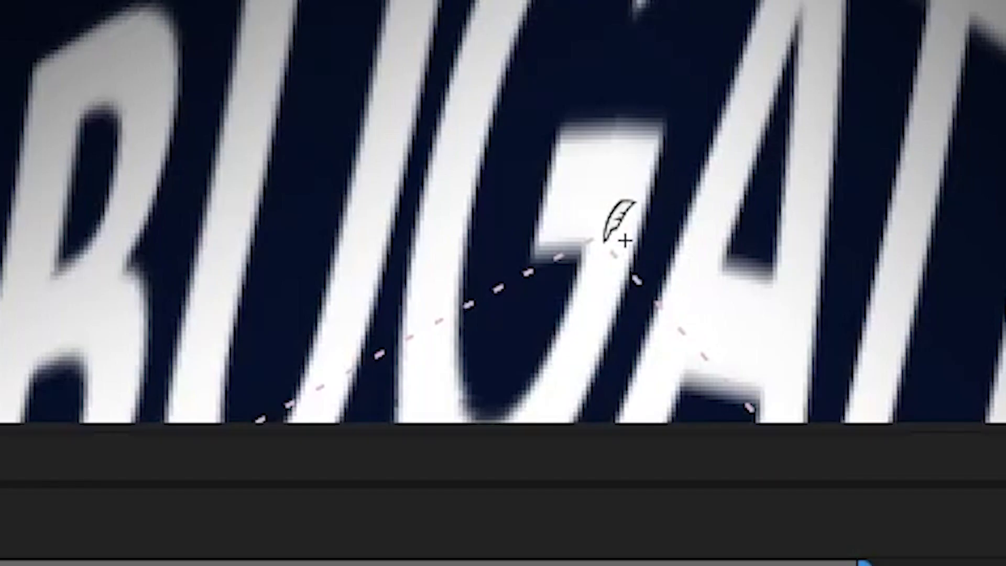
left_click(603, 237)
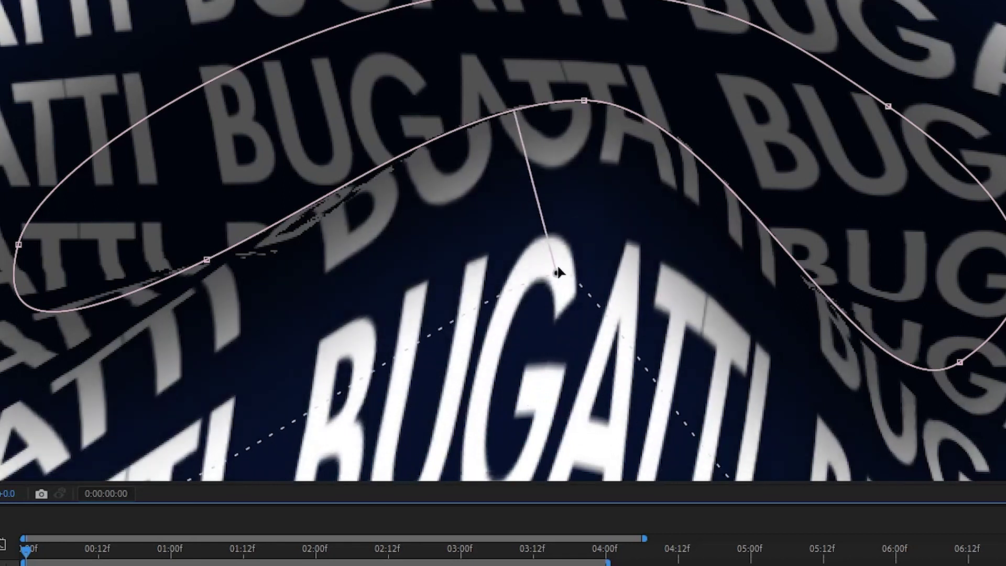
left_click(583, 104)
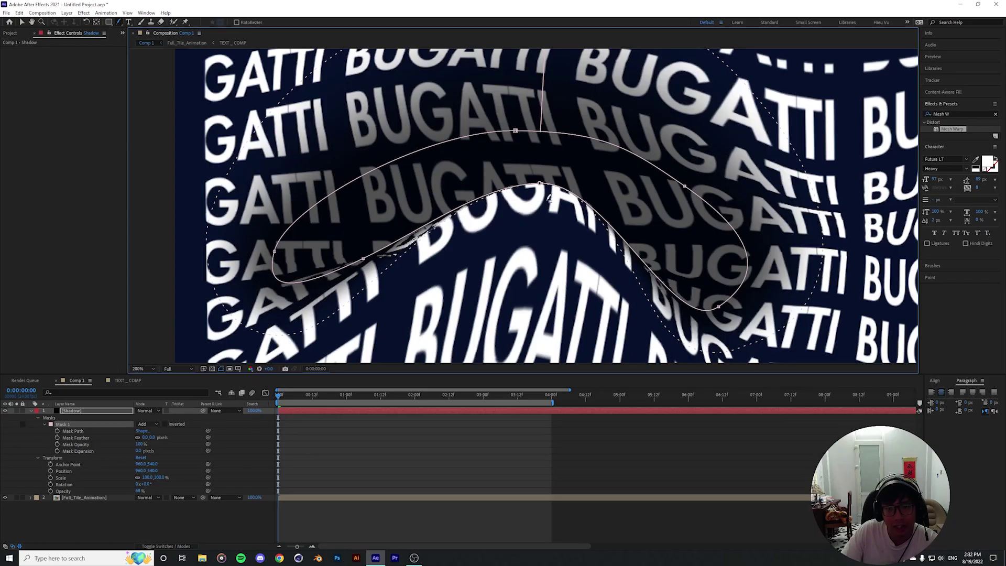
scroll(550, 197, "up", 1)
scroll(551, 160, "down", 1)
scroll(522, 182, "up", 2)
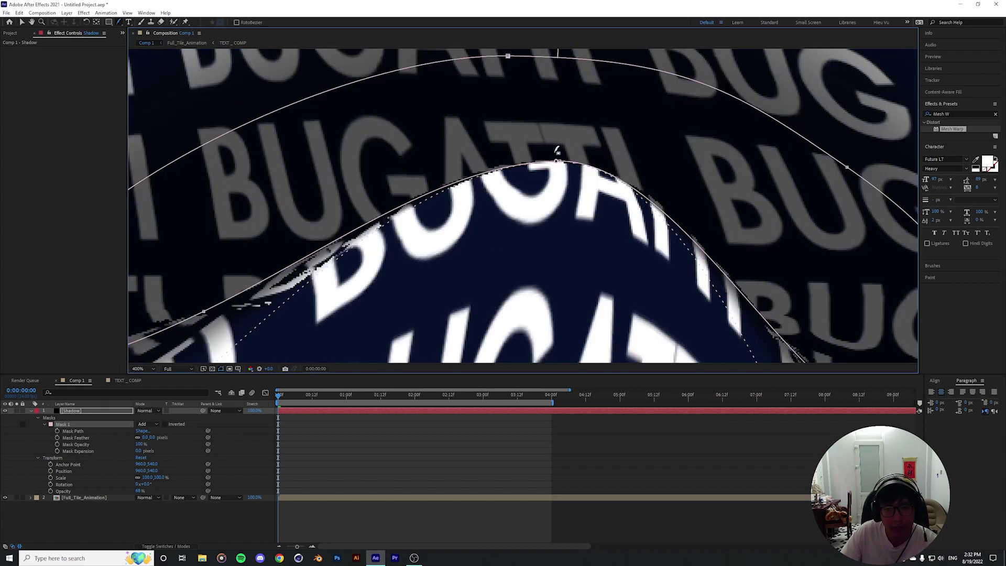
scroll(463, 192, "down", 6)
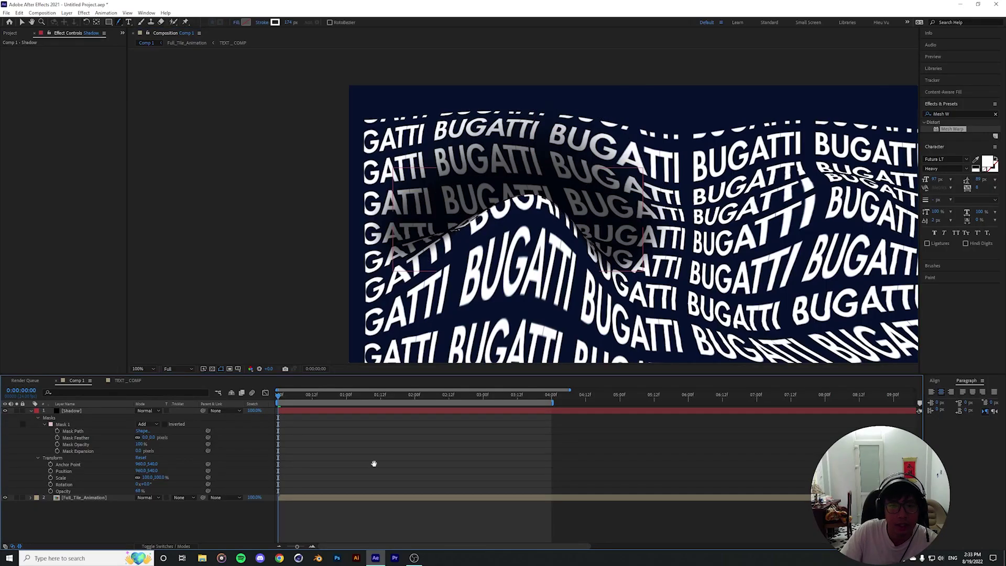
- Preview the animation and examine the shadow over the wave crest at 0:00:00:18
key("space")
left_click(370, 396)
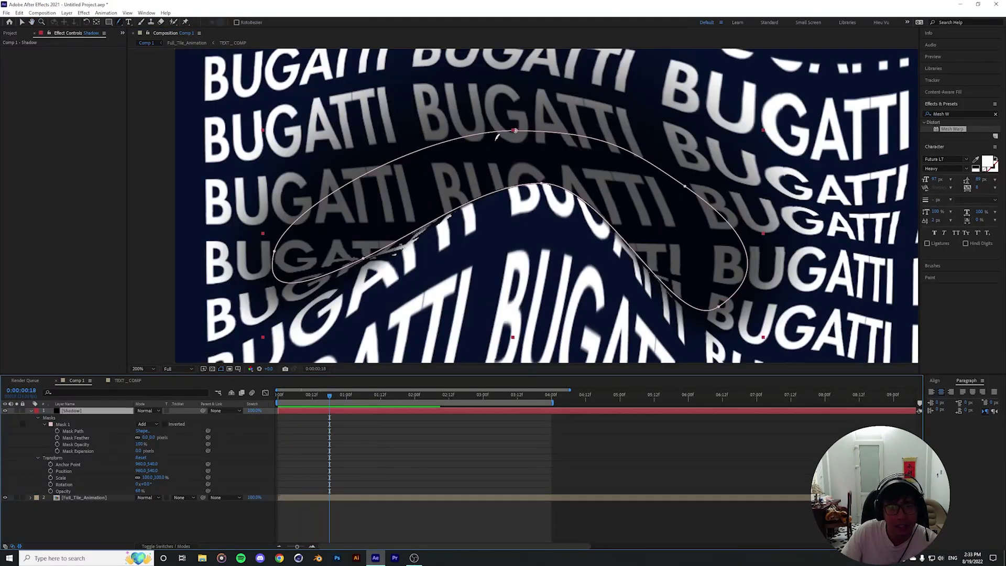
key("comma")
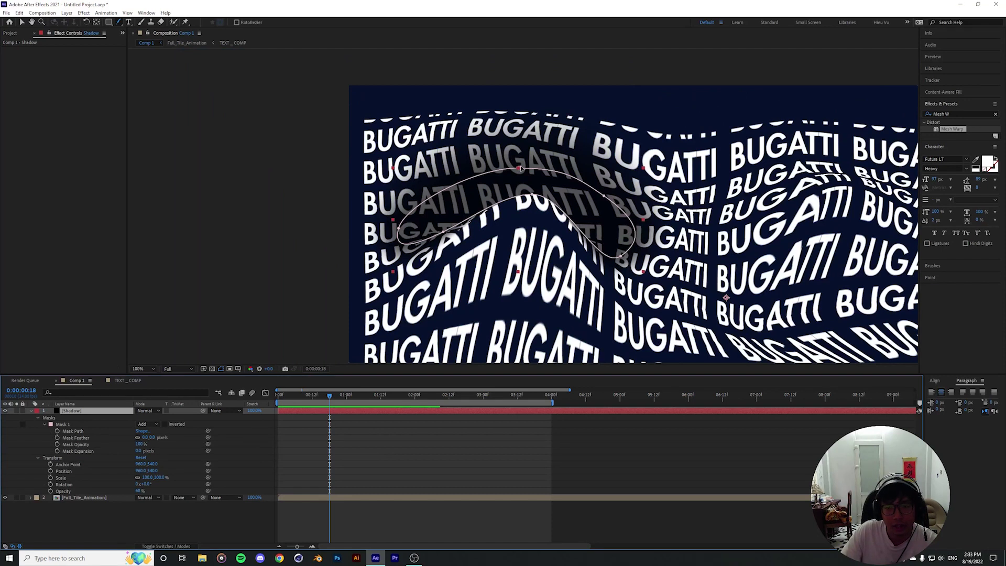
key("space")
left_click_drag(579, 224, 625, 229)
scroll(612, 238, "up", 1)
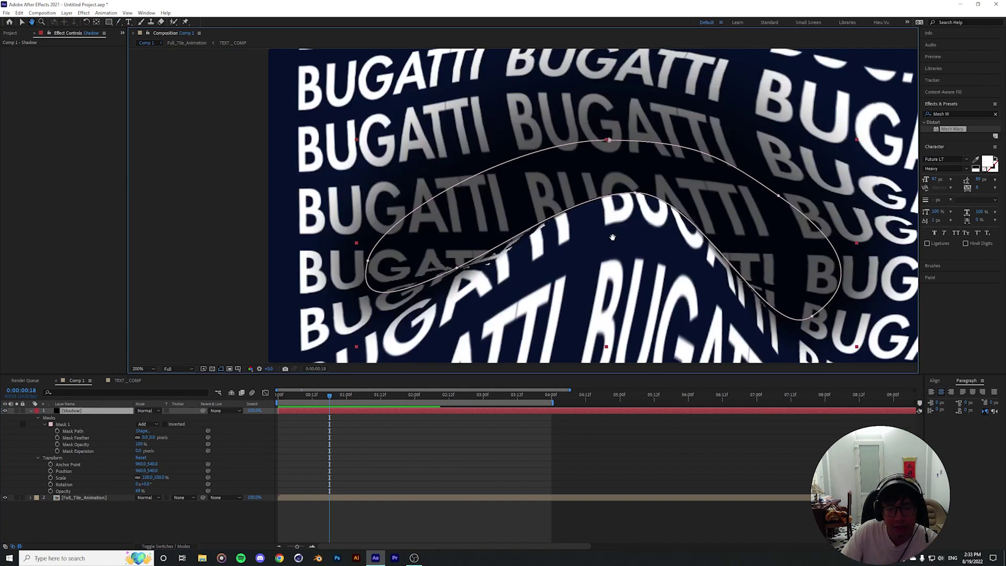
- Select Mask 1 and bring its upper feather point closer to the path with the Mask Feather Tool to tighten the shadow's falloff
left_click(119, 23)
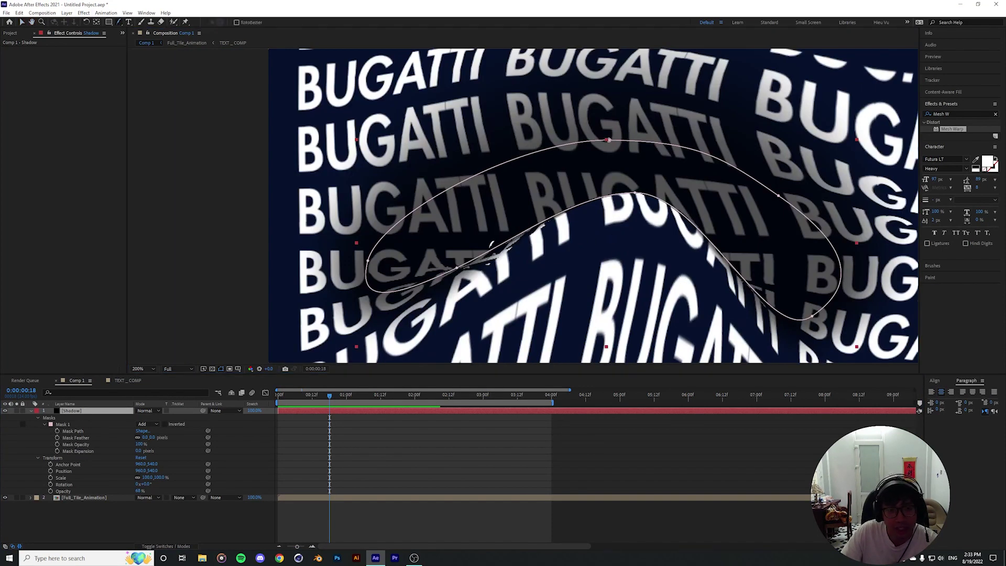
key("comma")
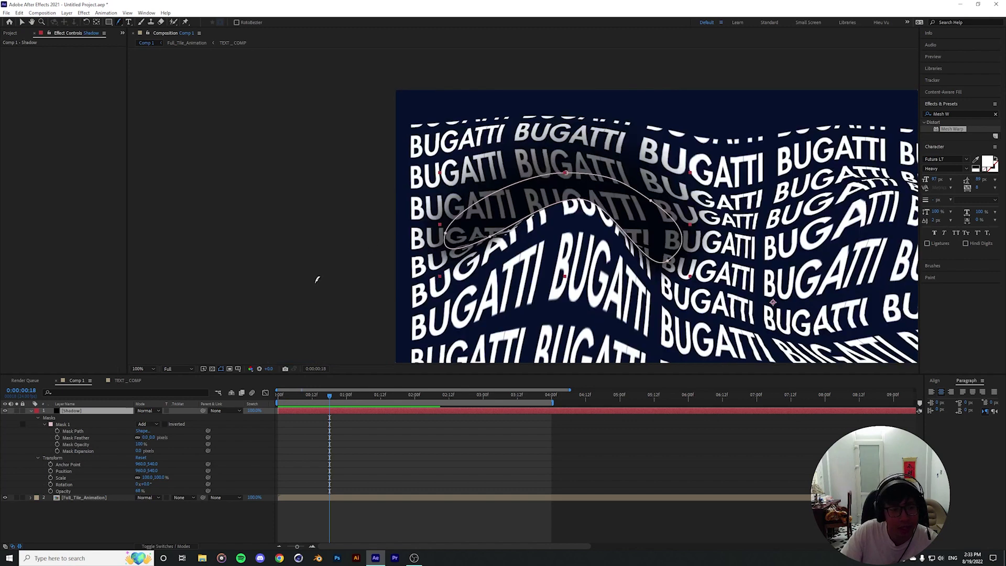
left_click(63, 425)
left_click_drag(581, 104, 586, 144)
key("period")
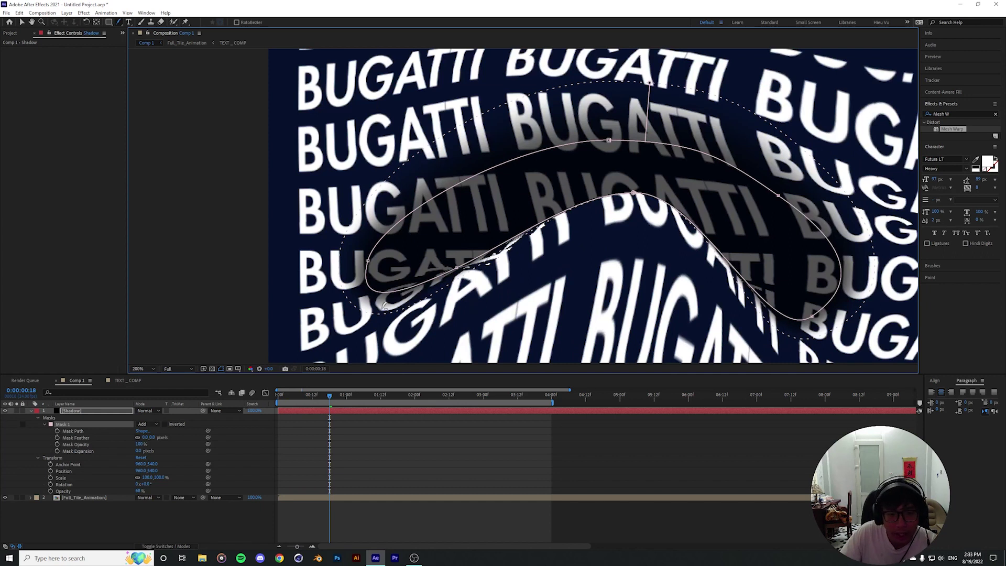
- Move the feather point at the lower-left end of Mask 1 onto the path to sharpen the shadow's lower edge
left_click_drag(388, 311, 391, 294)
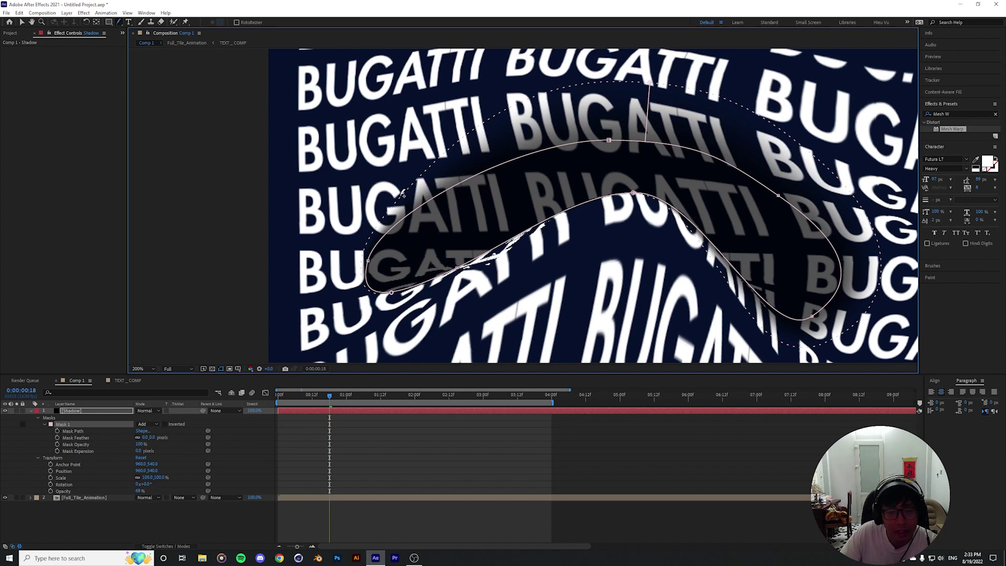
left_click_drag(755, 161, 615, 164)
- Set the Shadow layer's blending mode to Multiply and adjust its opacity for a lighter shadow
left_click(148, 411)
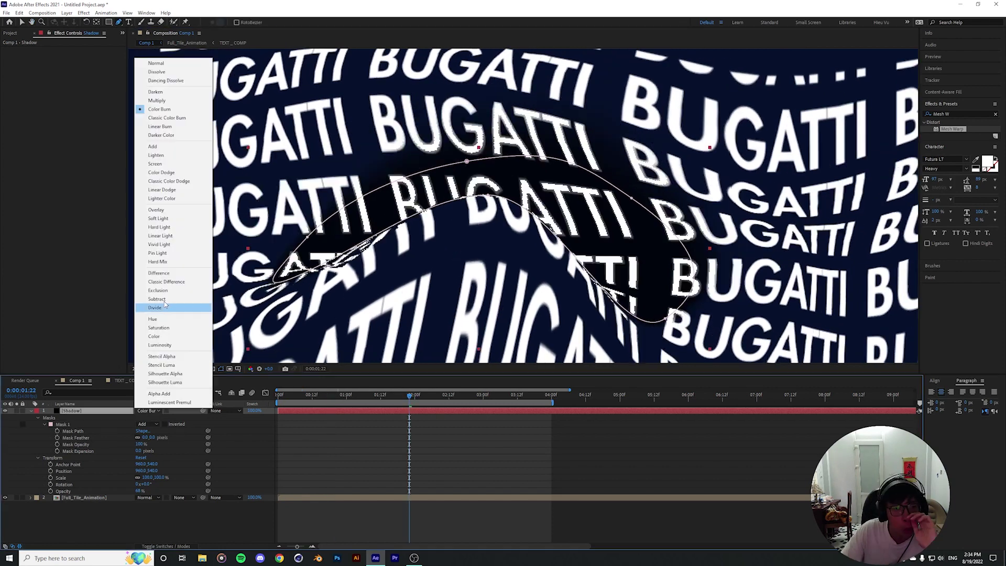
left_click(157, 105)
left_click(72, 411)
key("t")
mouse_move(138, 418)
left_mouse_down()
mouse_move(126, 419)
mouse_move(145, 419)
left_mouse_up()
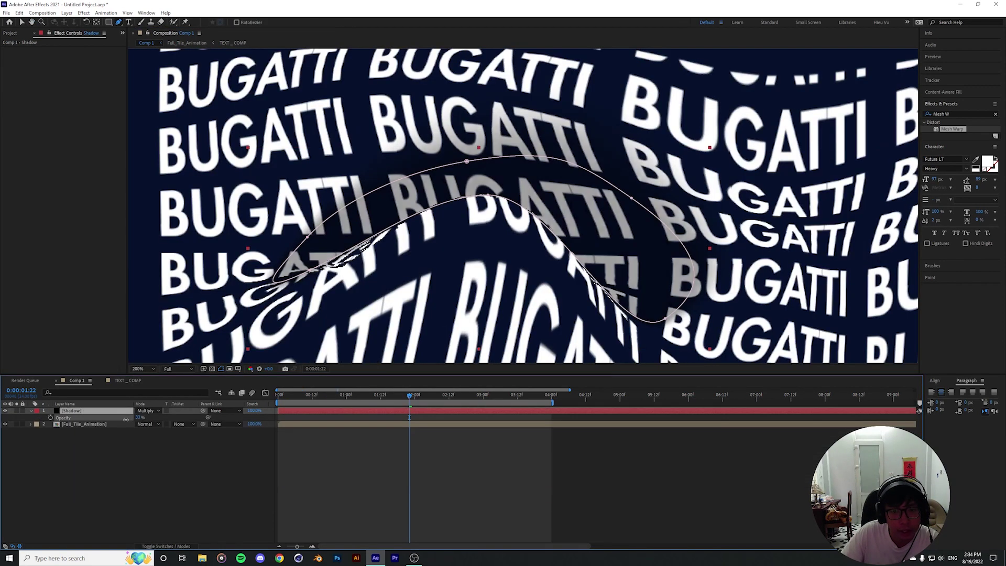
- Check the shadow over the wave crest and increase the Shadow layer's opacity to deepen the shading
left_click(151, 466)
scroll(522, 206, "down", 2)
left_click(72, 411)
scroll(523, 206, "up", 1)
scroll(523, 206, "up", 1)
mouse_move(488, 88)
left_mouse_down()
mouse_move(480, 76)
mouse_move(481, 91)
left_mouse_up()
left_click_drag(667, 215, 692, 194)
left_click(483, 431)
key("shift+slash")
mouse_move(138, 418)
left_mouse_down()
mouse_move(124, 417)
mouse_move(148, 417)
left_mouse_up()
left_click(157, 461)
- Preview the animation in Comp 1 and examine how the shadow blends over the first wave crest
scroll(509, 232, "up", 1)
left_click_drag(509, 232, 686, 321)
key("space")
key("space")
left_click(72, 411)
left_click(157, 461)
left_click_drag(491, 272, 463, 242)
key("space")
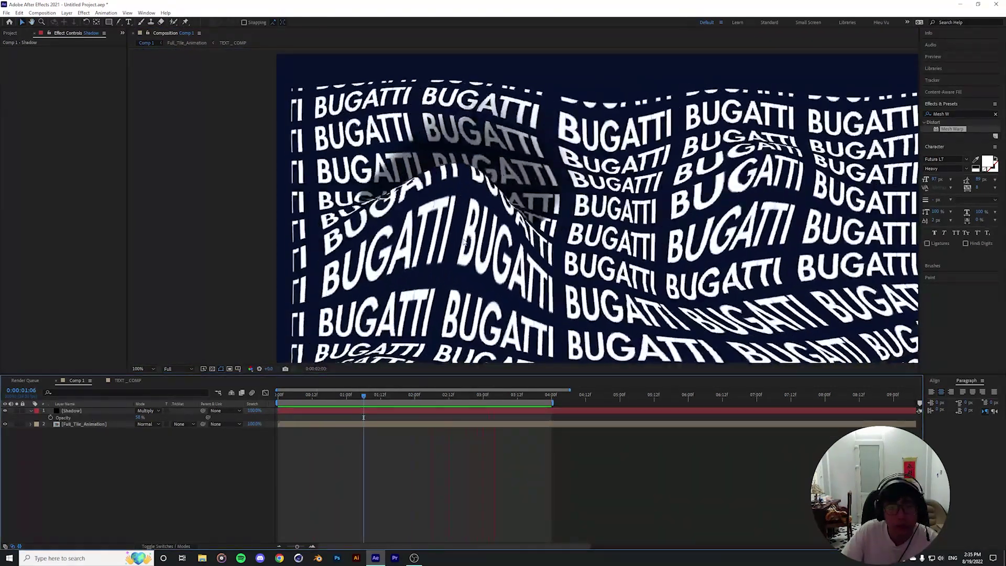
- Select the Shadow layer and activate the Pen tool for a second mask over the other wave crest
left_click_drag(547, 242, 439, 190)
left_click(439, 191)
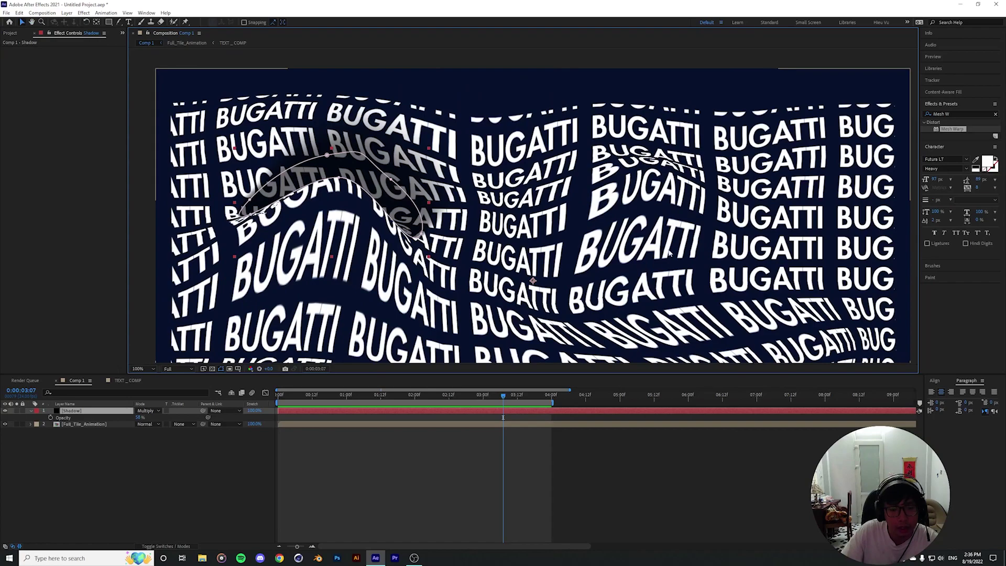
left_click_drag(670, 217, 470, 249)
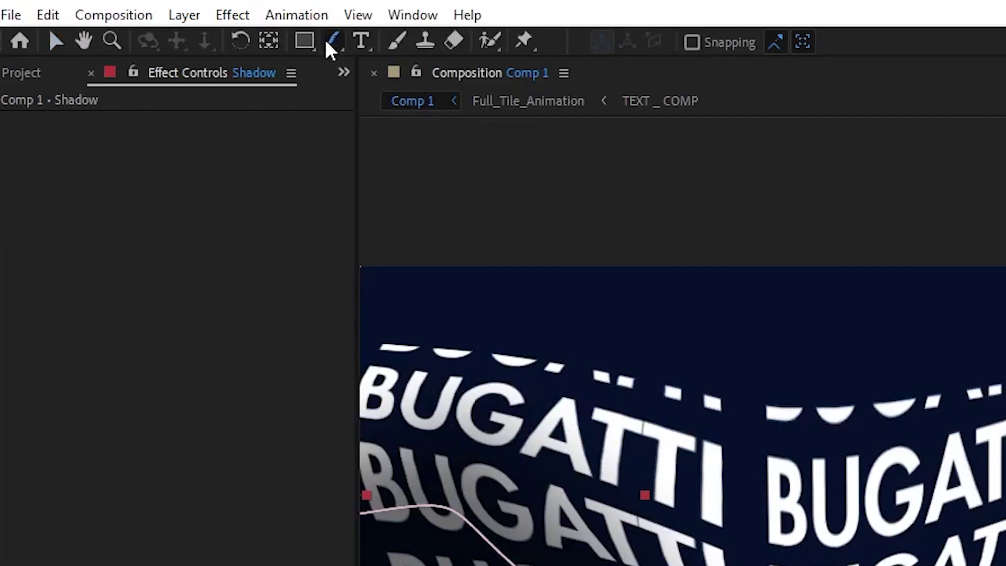
left_click_drag(327, 39, 395, 41)
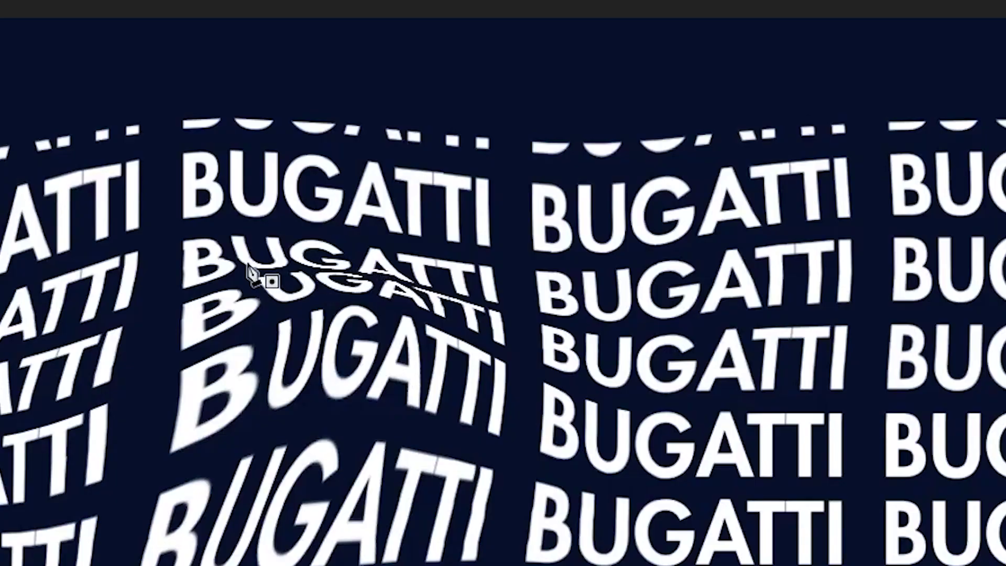